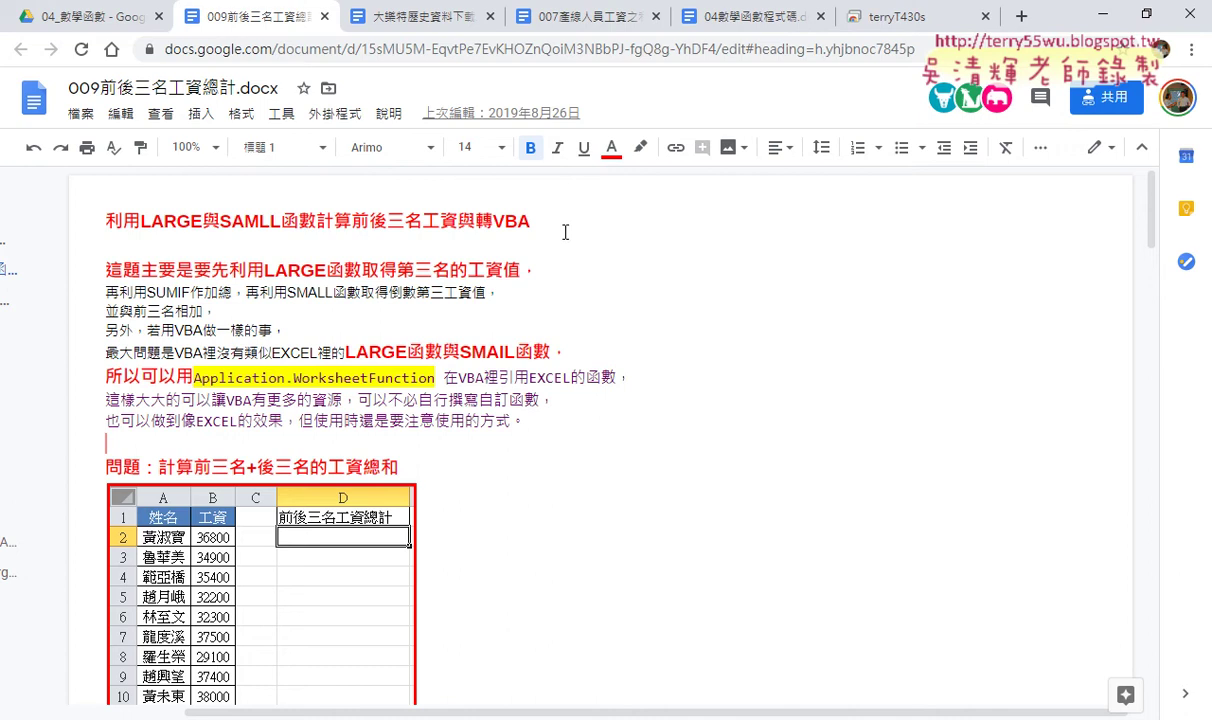
Highlight LARGE and SMAIL in the notes, then show the Excel salary workbook at 150% from column A
drag(407, 353, 343, 355)
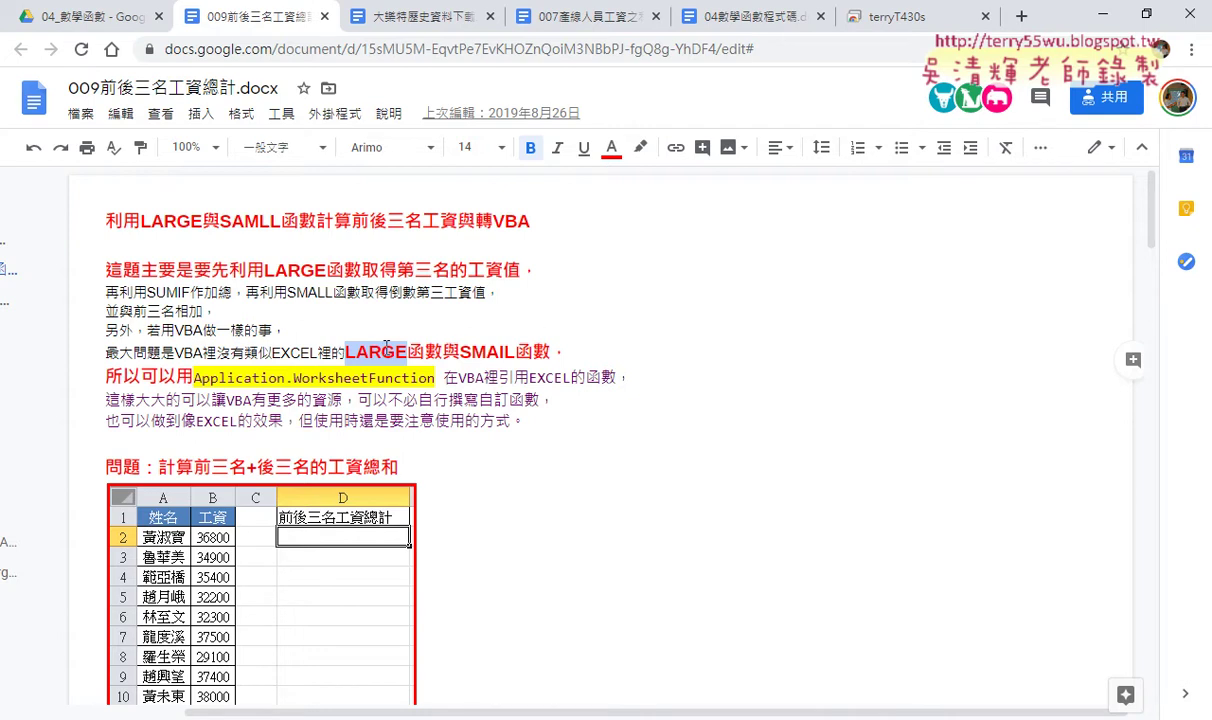
drag(460, 352, 516, 352)
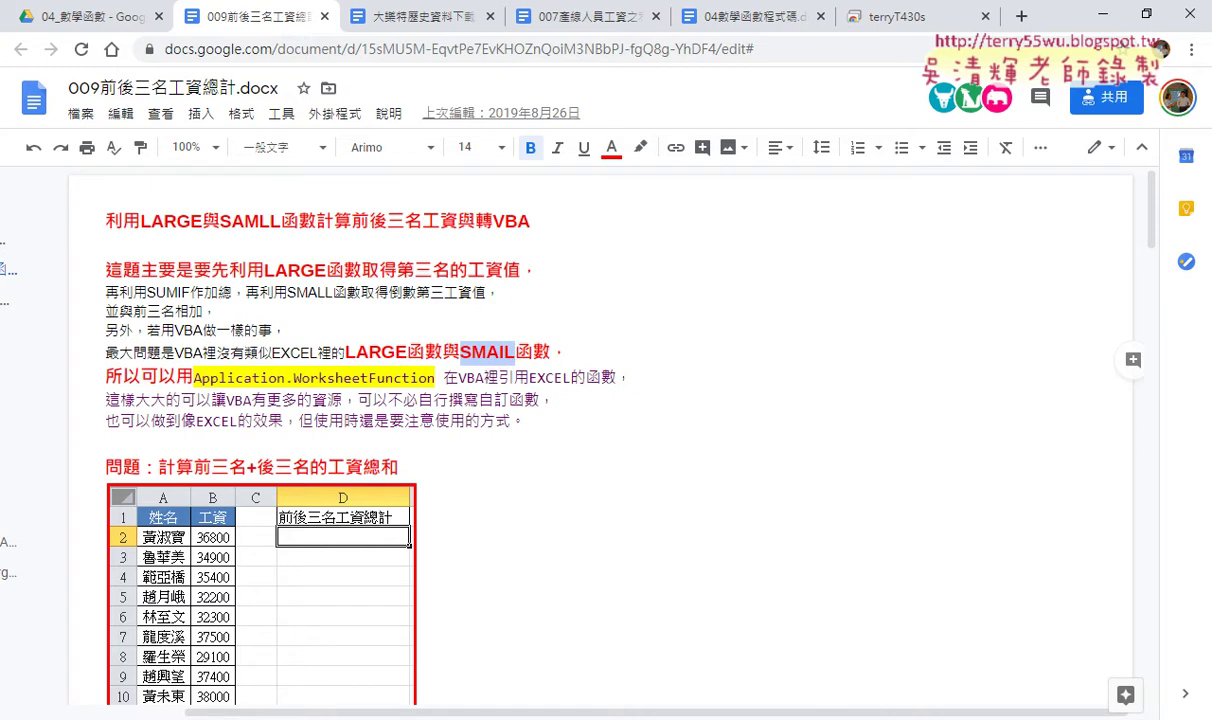
mouse_move(390, 718)
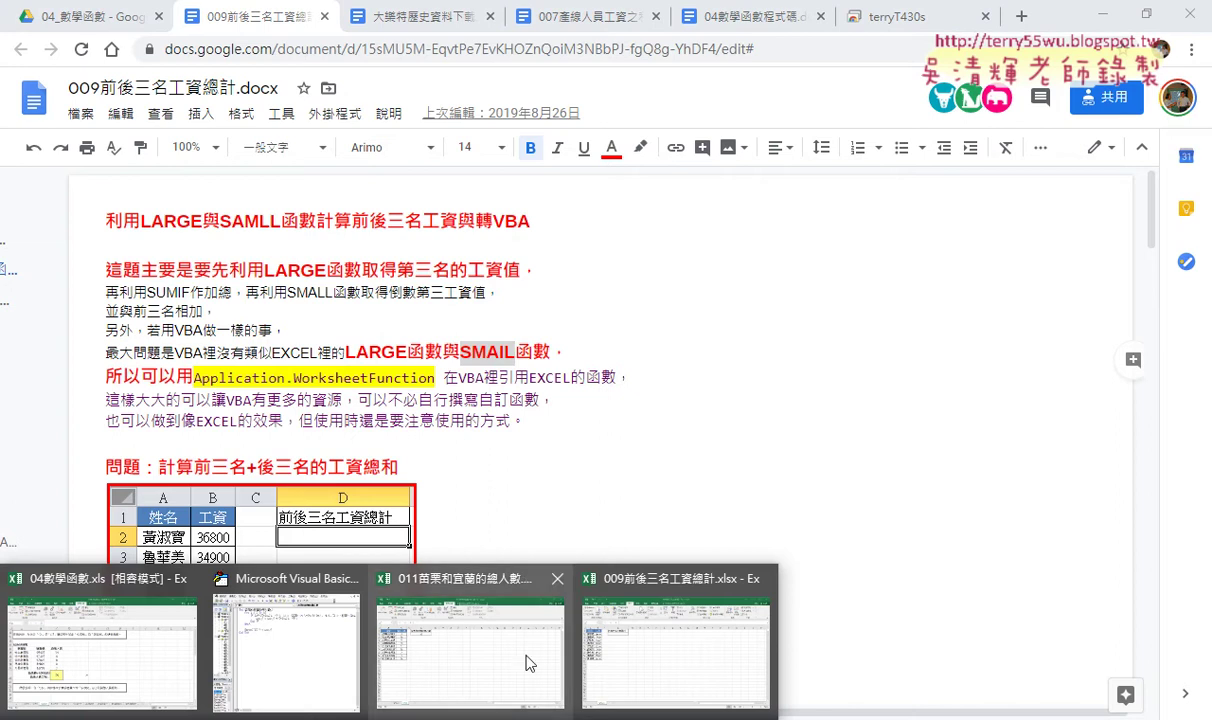
click(625, 592)
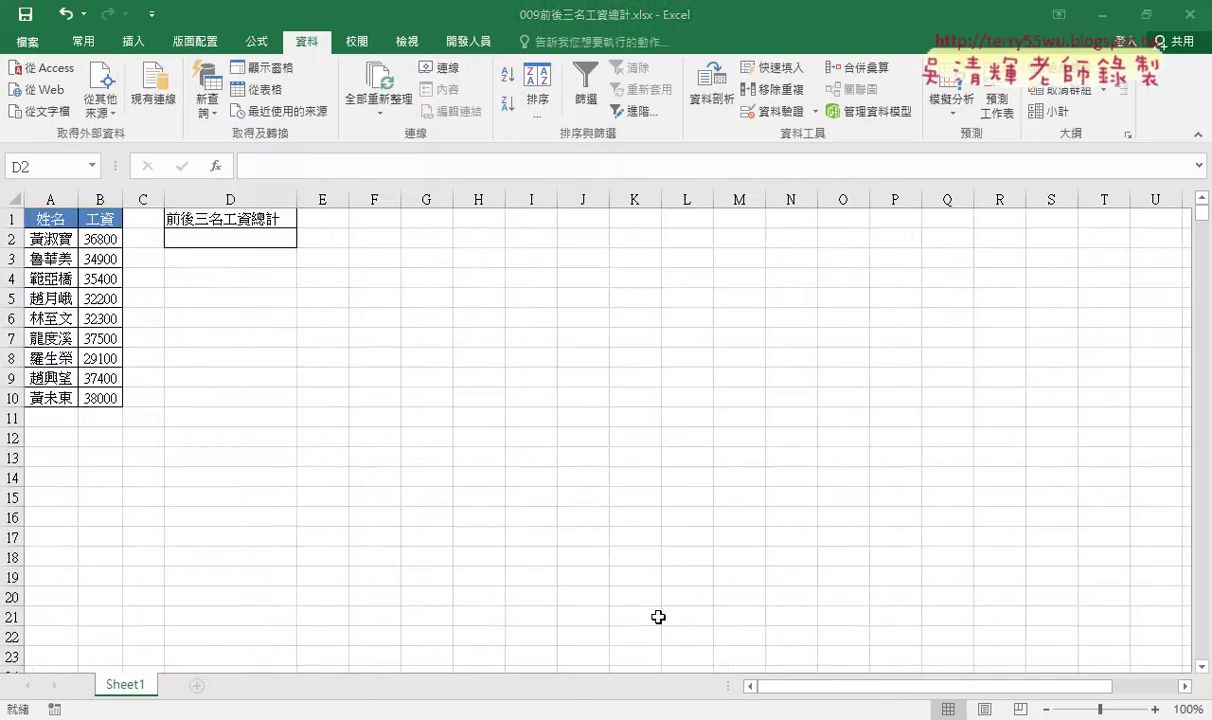
click(1154, 708)
click(1154, 708)
click(1154, 708)
click(1154, 708)
click(1154, 708)
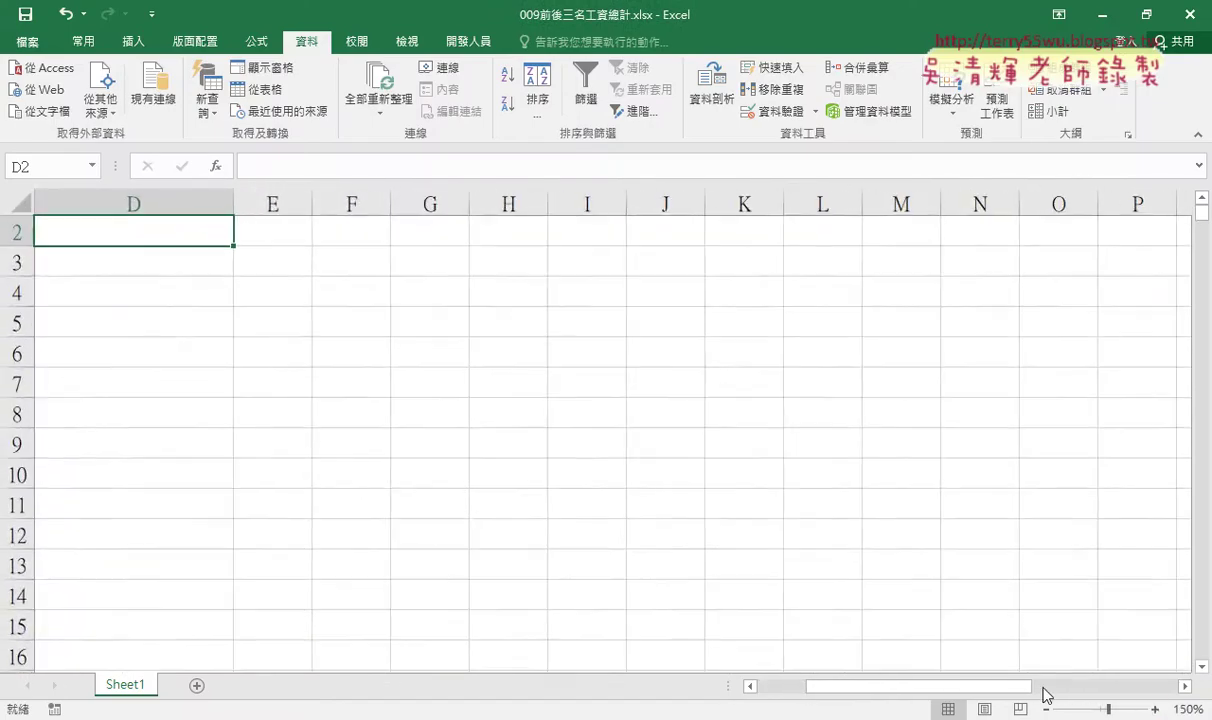
drag(1041, 687, 790, 687)
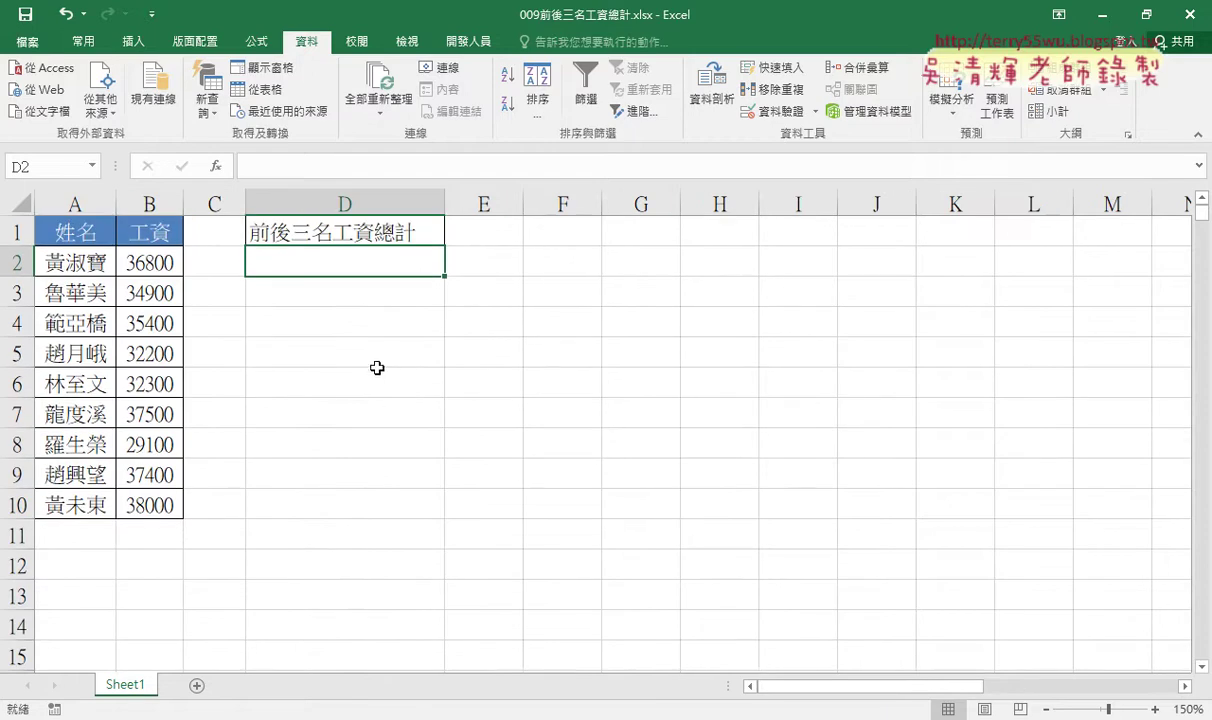
Insert the Statistical function =LARGE(B2:B10,3) into D2, returning 37400
click(217, 168)
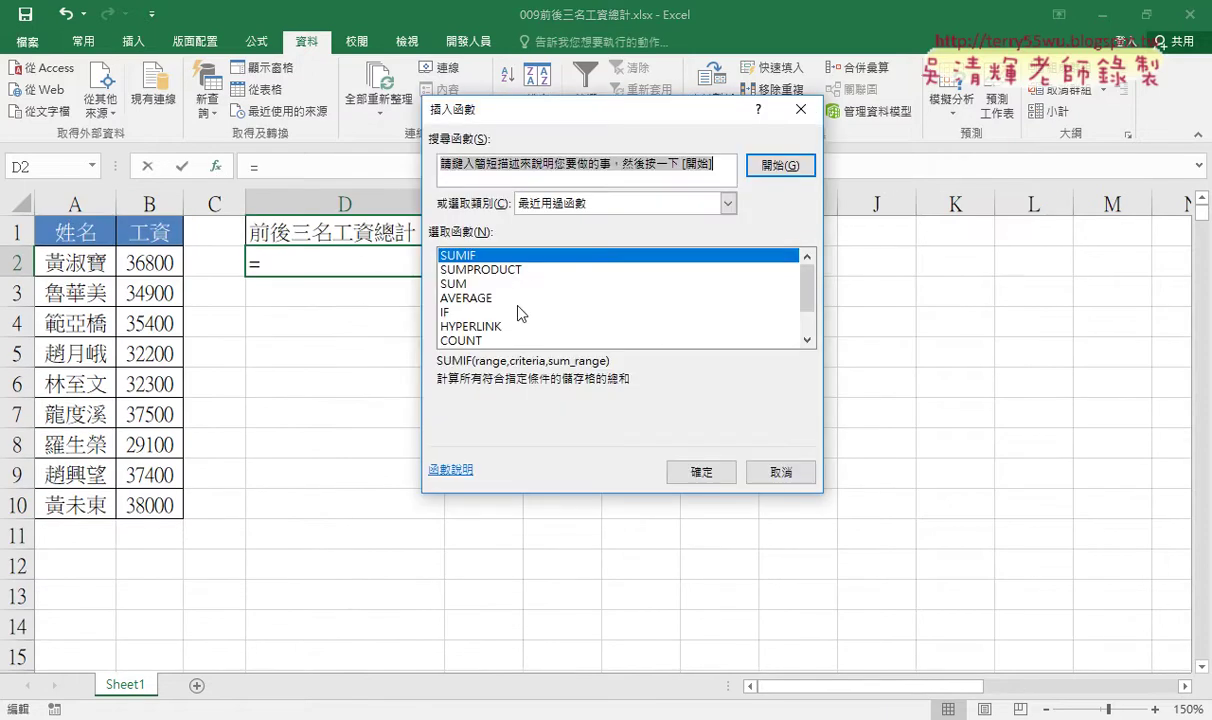
click(560, 206)
click(577, 297)
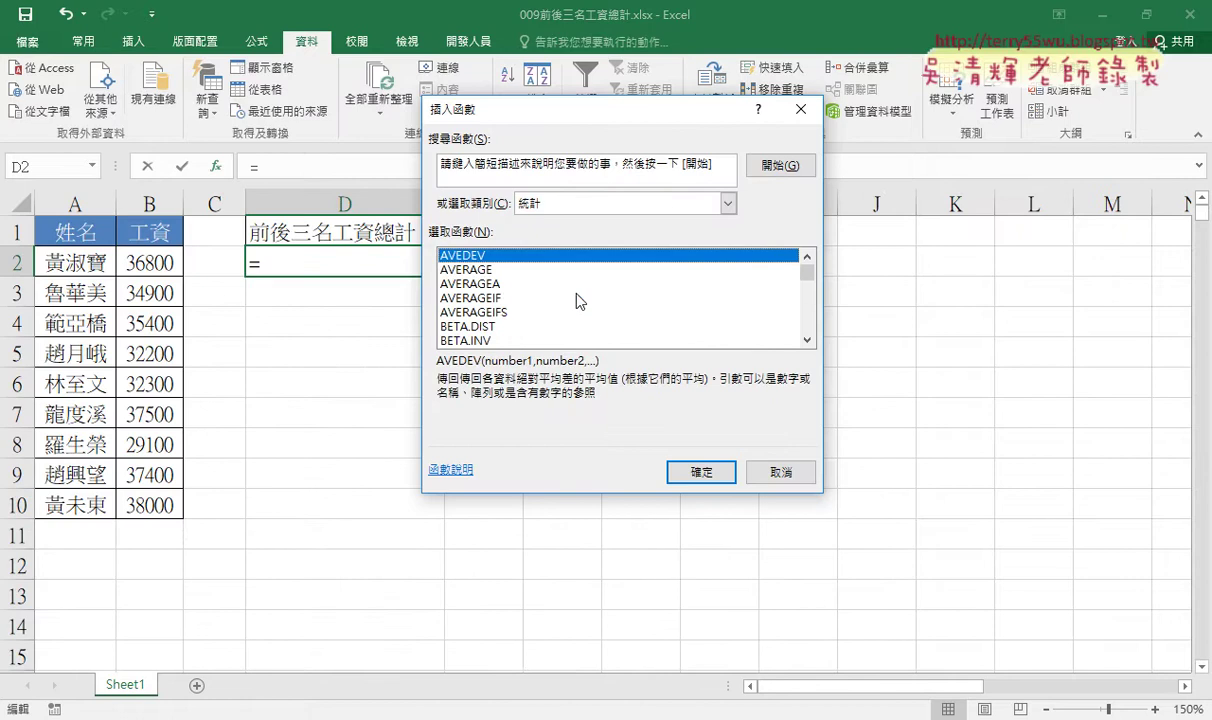
drag(808, 260, 810, 308)
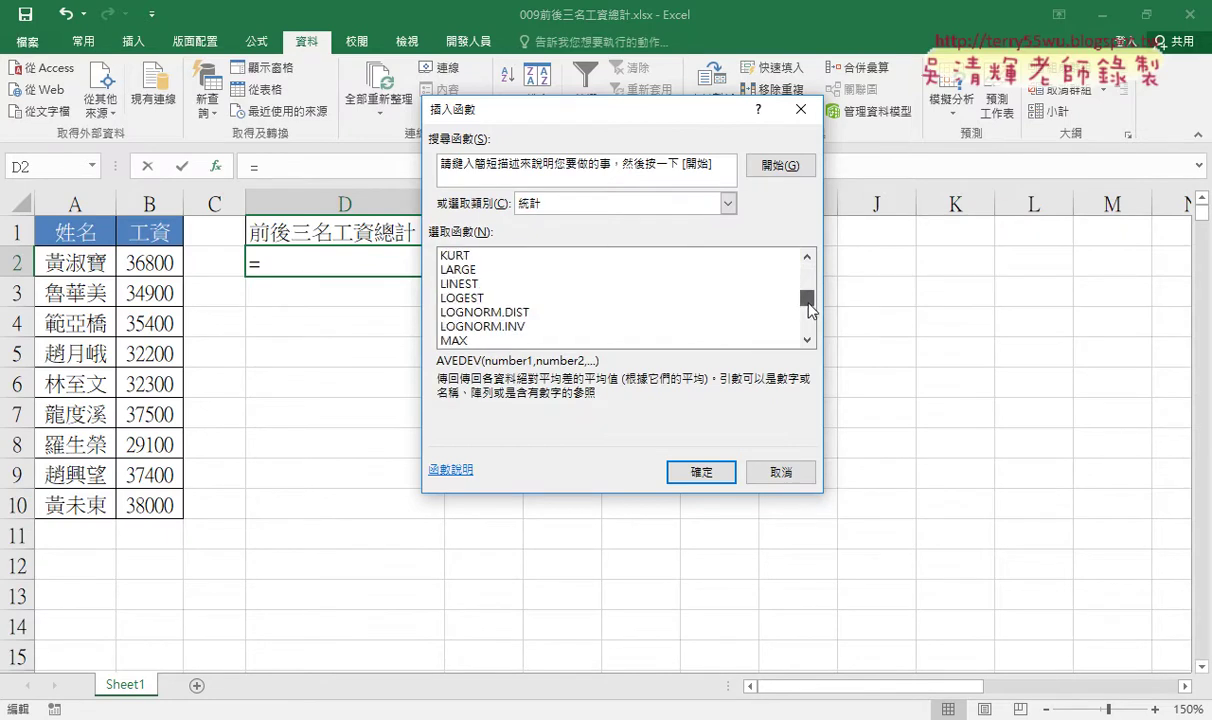
click(505, 270)
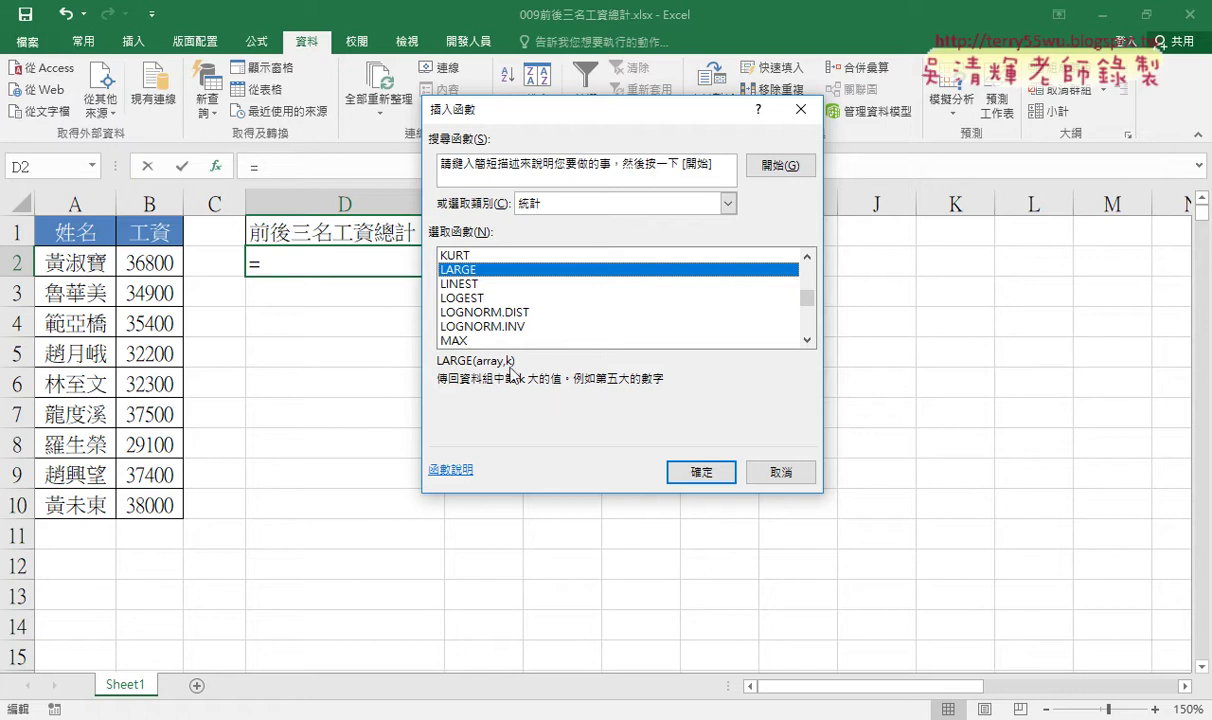
click(701, 470)
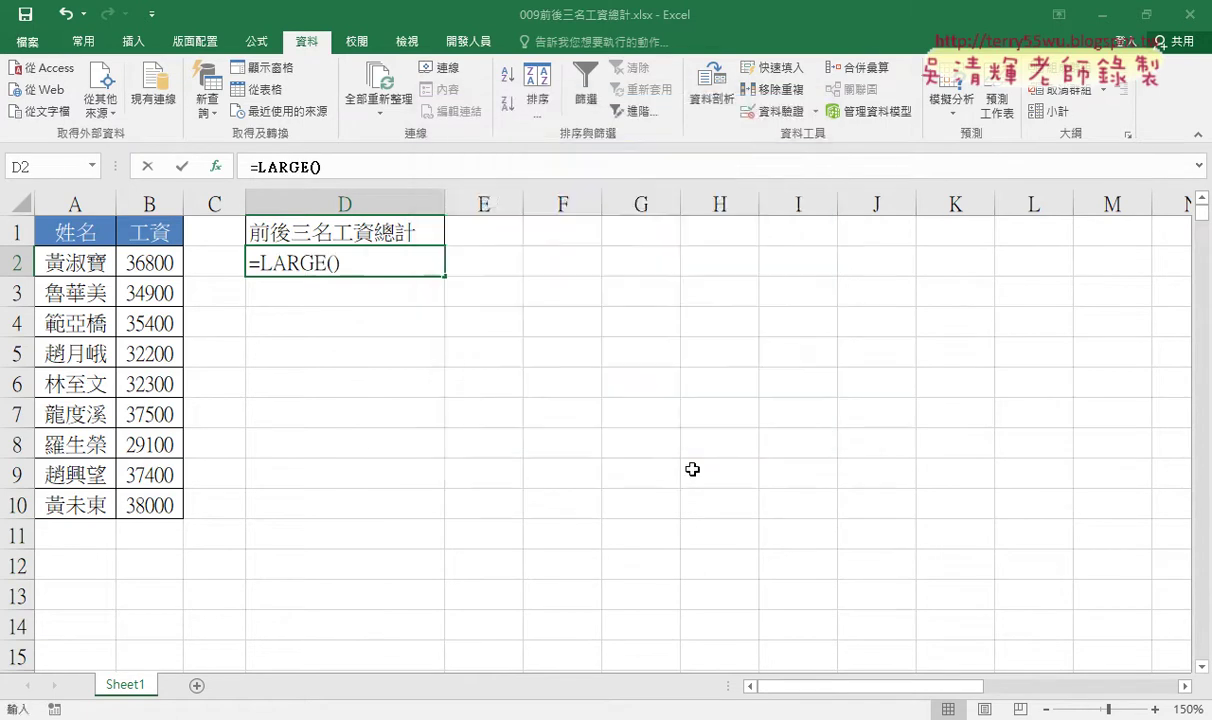
drag(148, 256, 150, 497)
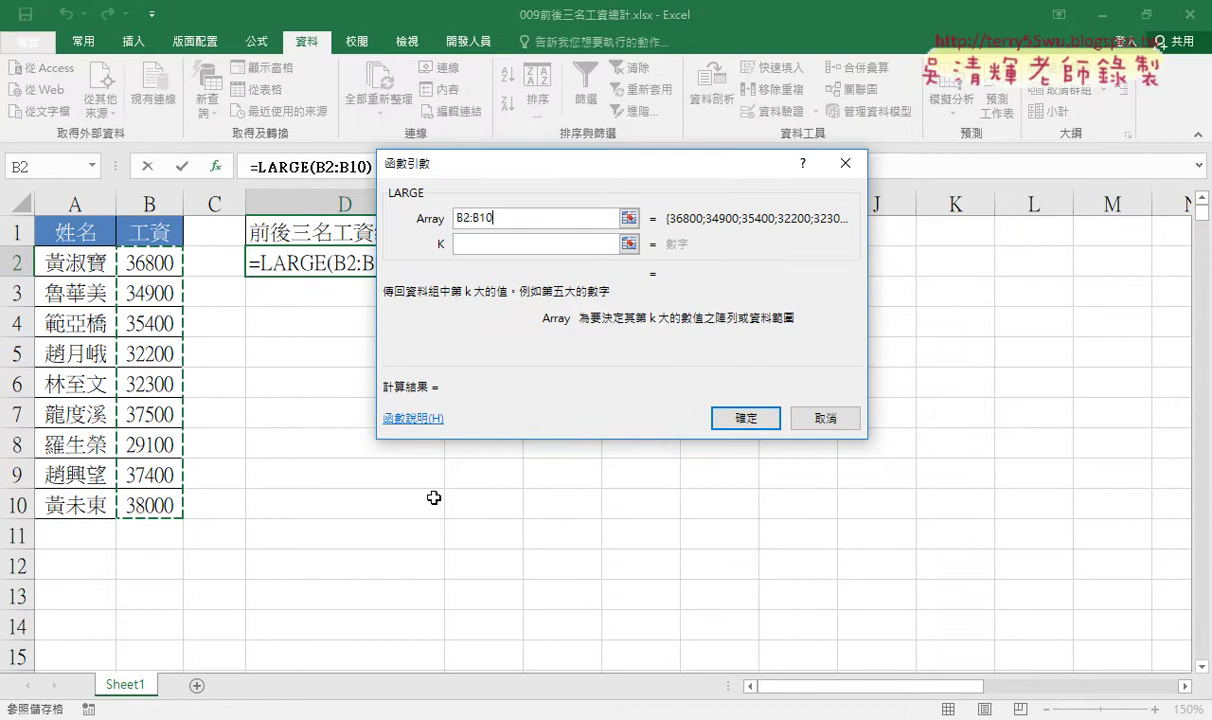
click(487, 244)
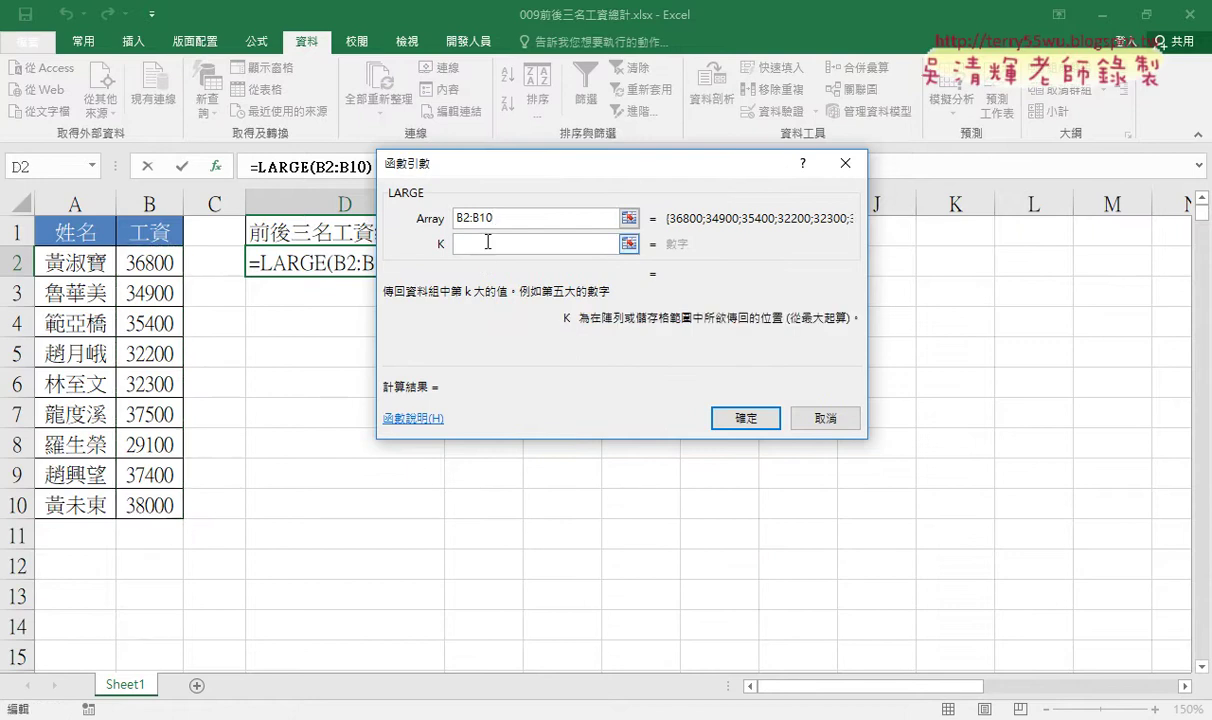
text(3)
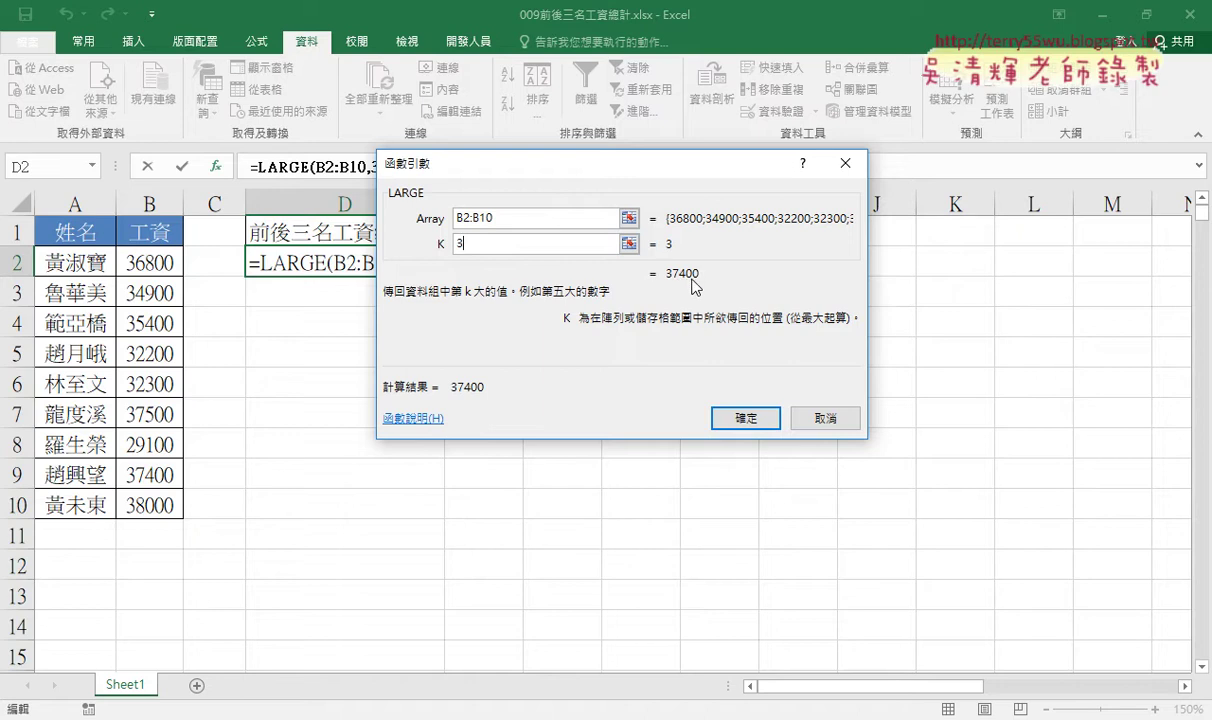
click(745, 419)
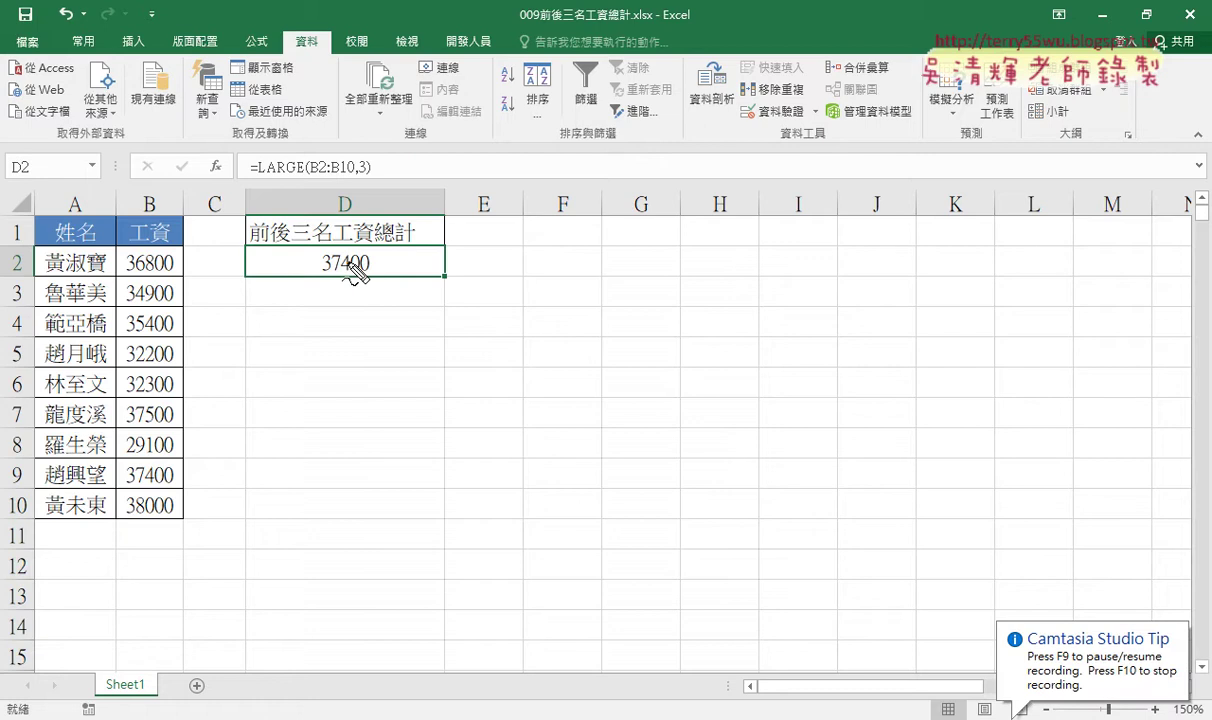
Circle D2's 37400, the matching B9 salary and the A9 name in red, marking columns A and B
mouse_move(370, 282)
mouse_down()
mouse_move(385, 287)
mouse_move(181, 473)
mouse_move(203, 484)
mouse_up()
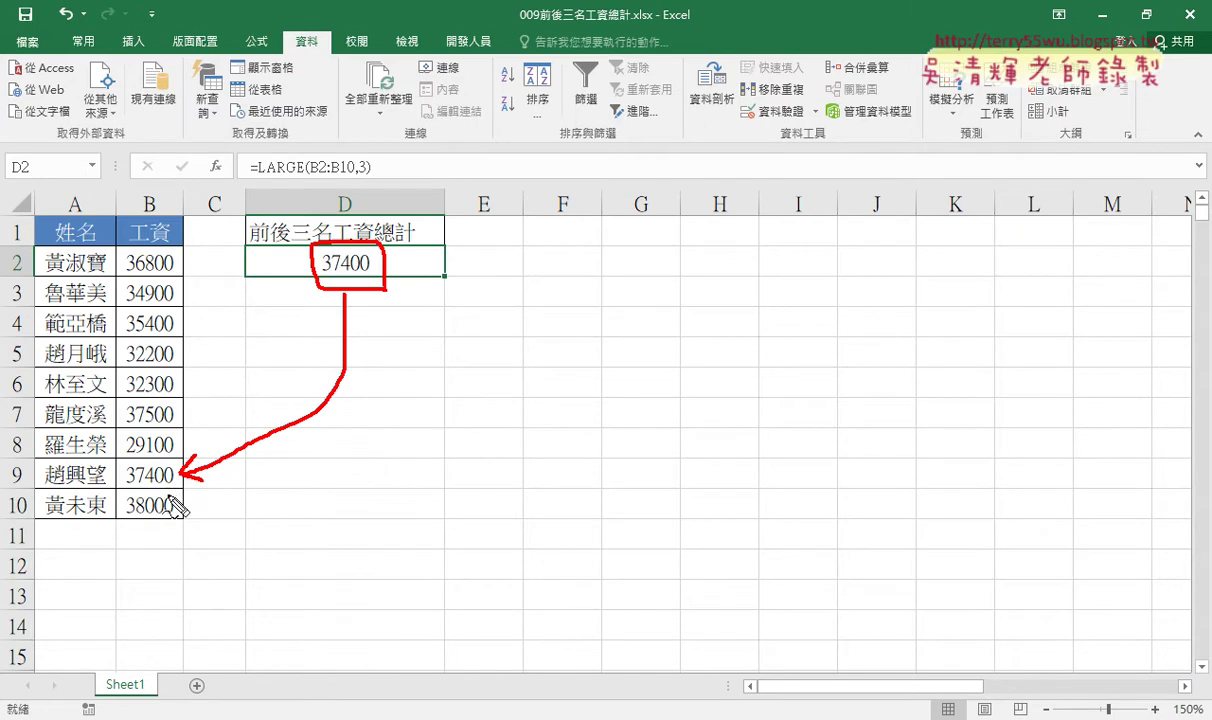
mouse_move(170, 490)
mouse_down()
mouse_move(165, 466)
mouse_move(181, 492)
mouse_up()
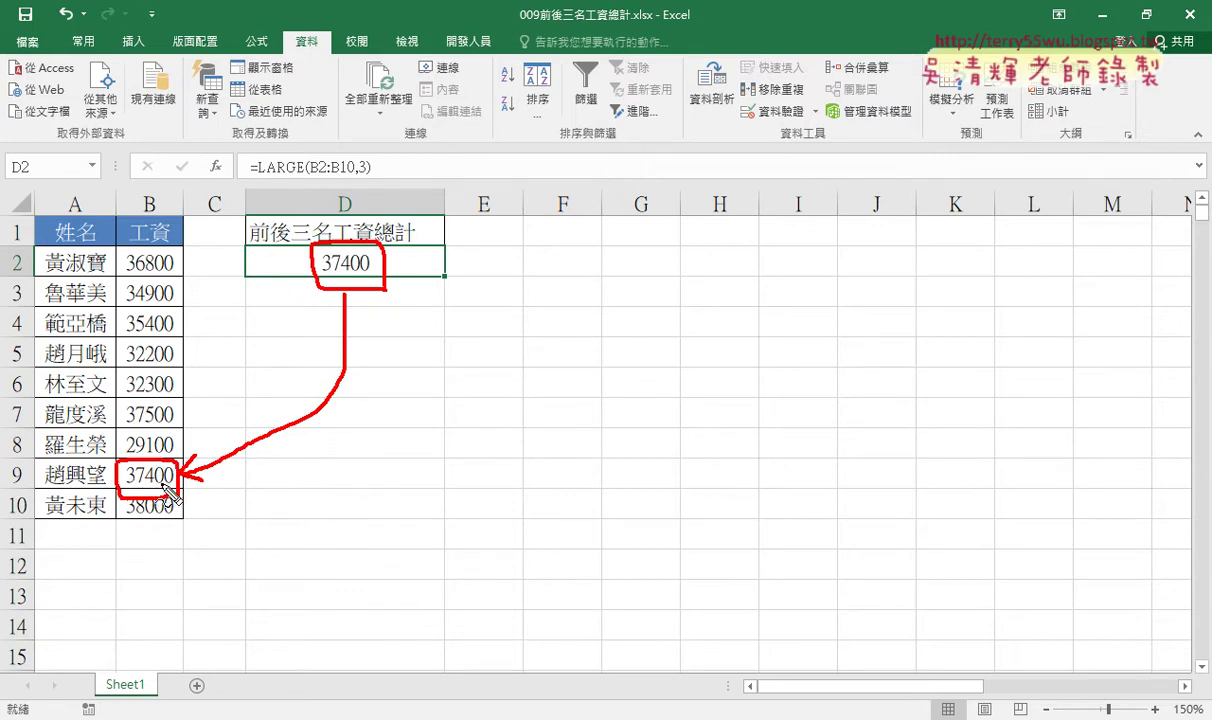
drag(104, 489, 104, 466)
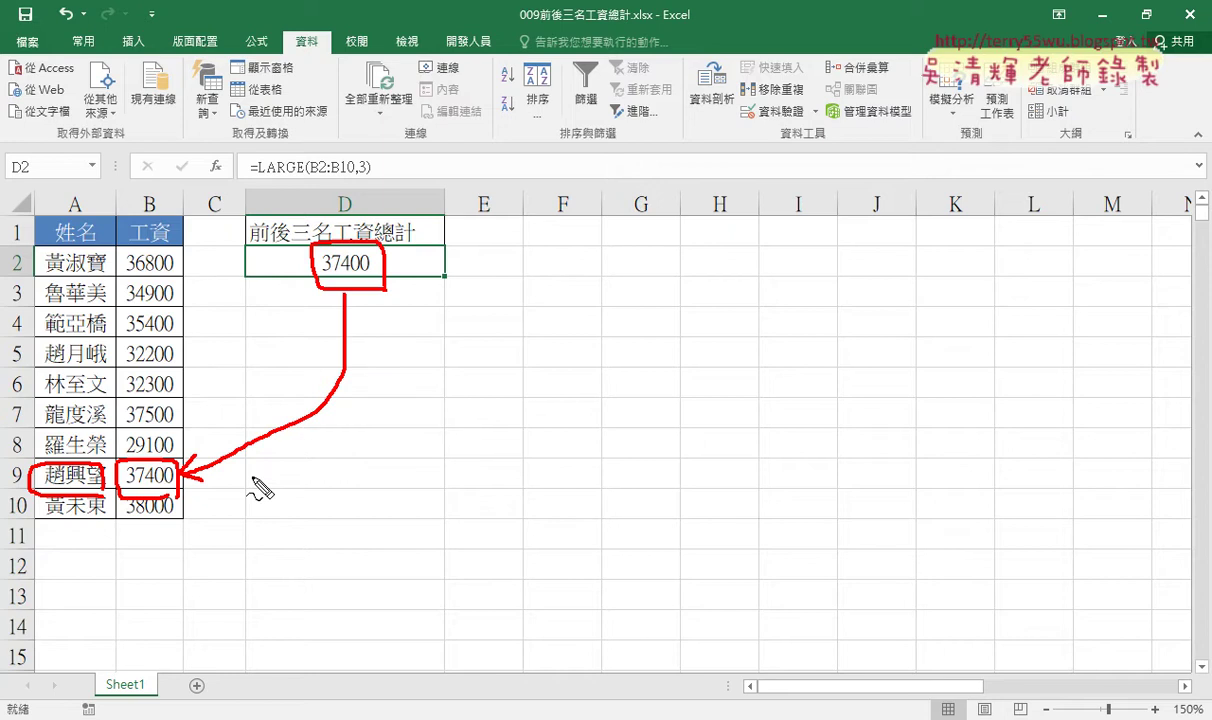
drag(145, 137, 160, 175)
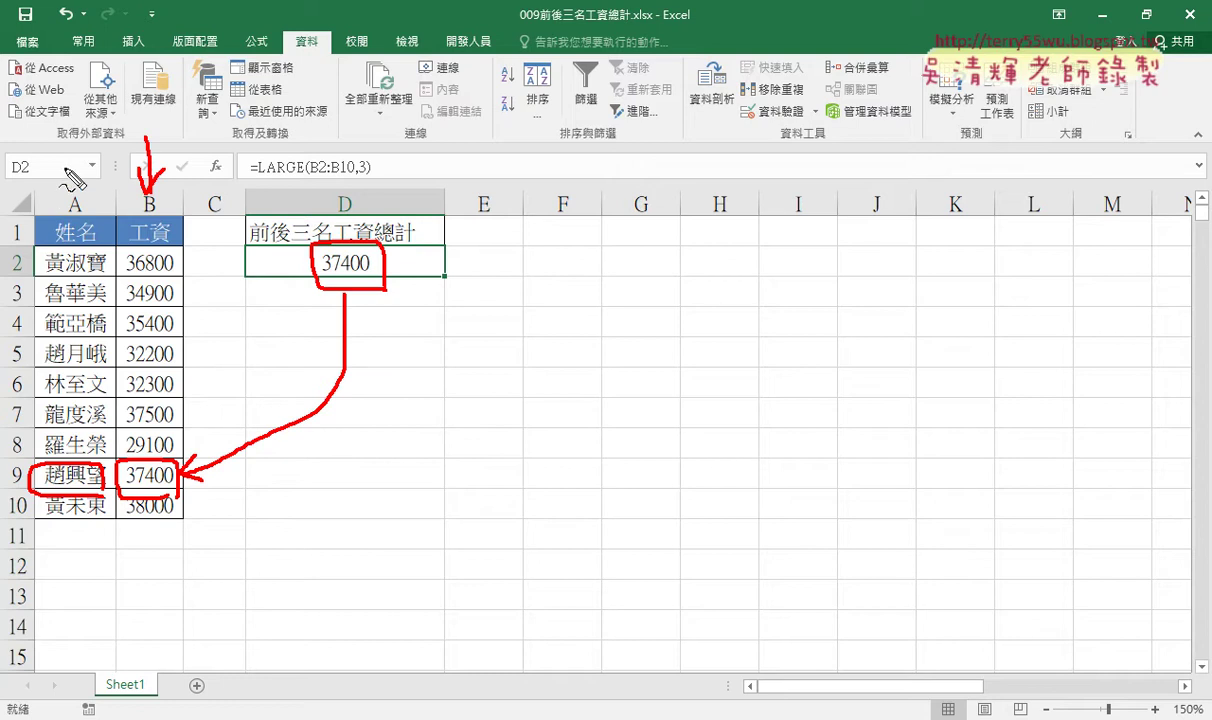
drag(63, 150, 63, 187)
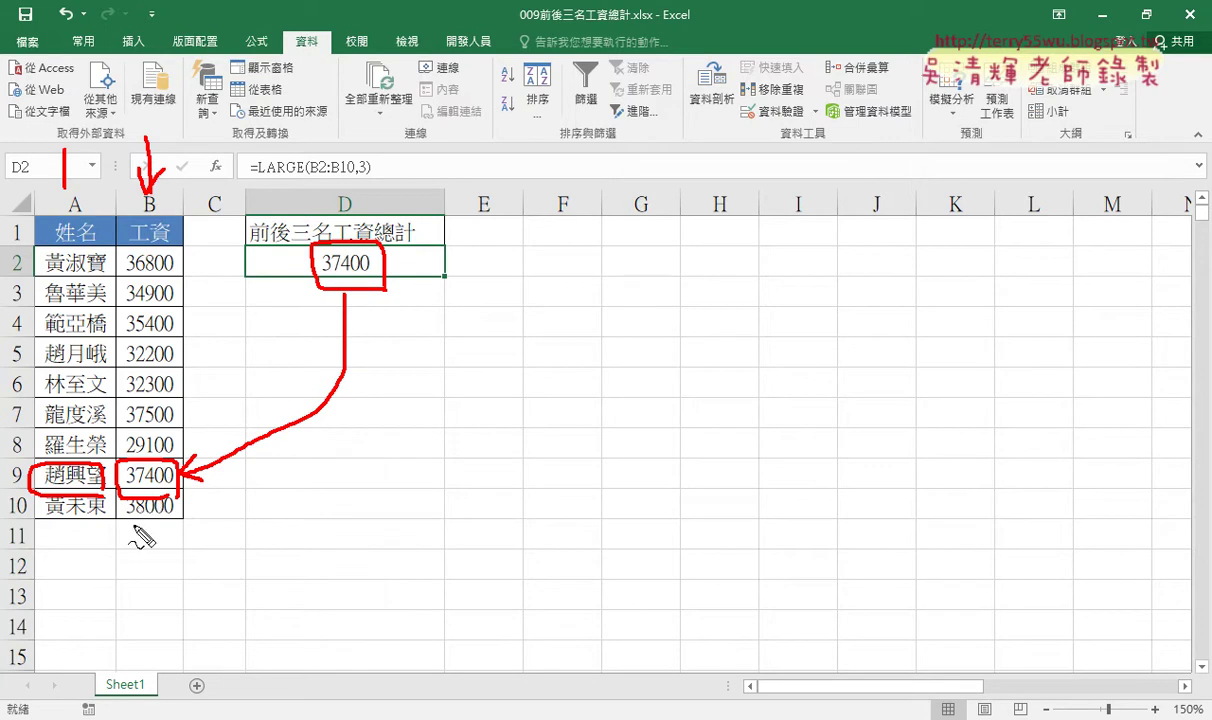
drag(178, 488, 114, 495)
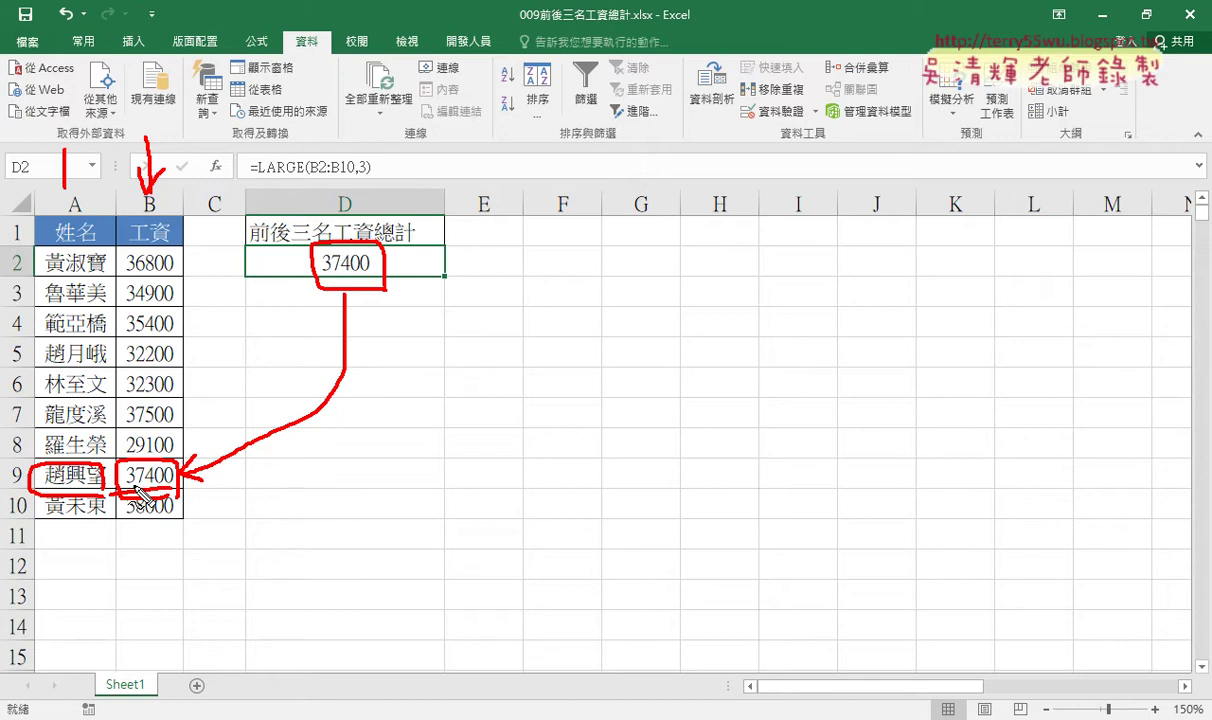
Write 'Match' and 'index' in red beside row 9, then clear all the annotations
mouse_move(297, 507)
mouse_down()
mouse_move(337, 488)
mouse_move(350, 505)
mouse_move(380, 505)
mouse_move(405, 475)
mouse_move(397, 505)
mouse_up()
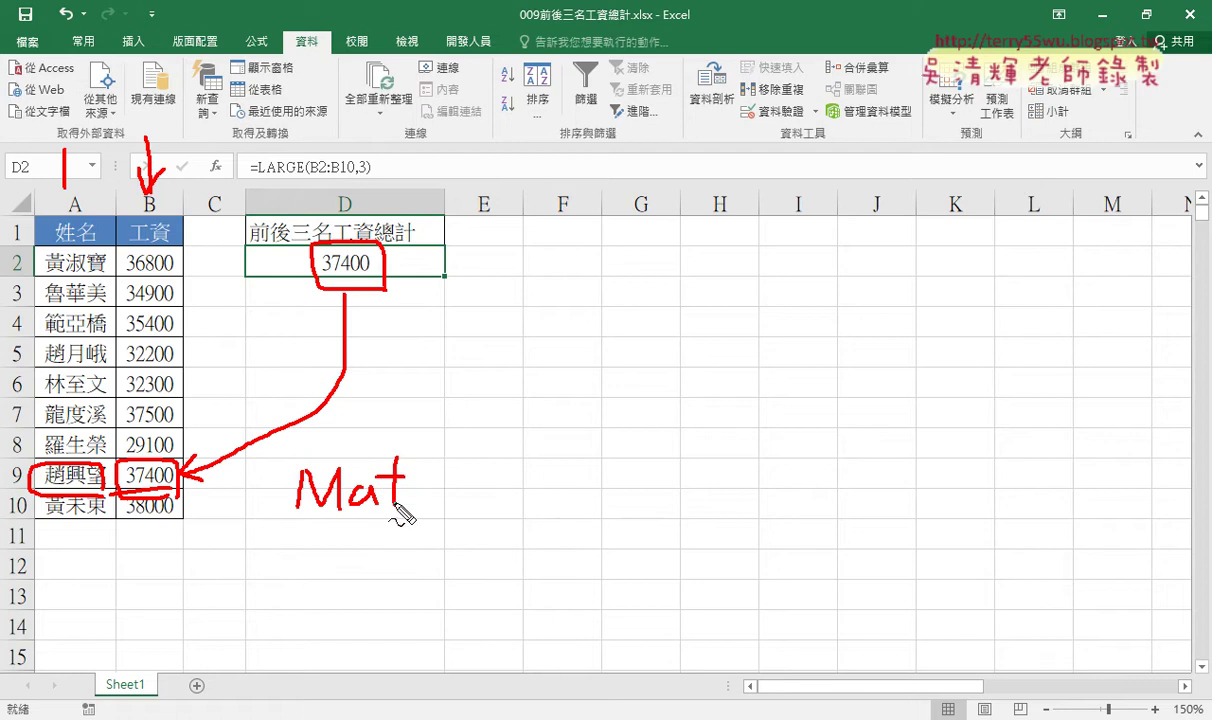
mouse_move(430, 462)
mouse_down()
mouse_move(418, 503)
mouse_move(470, 505)
mouse_up()
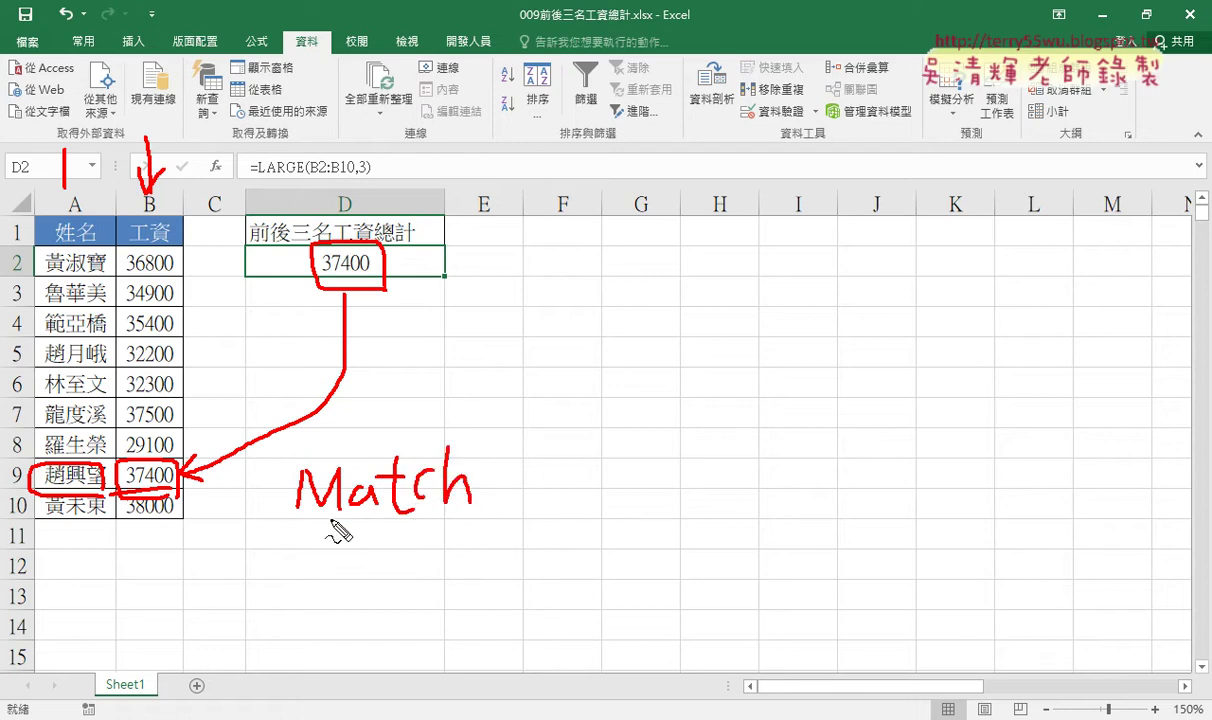
drag(331, 519, 473, 517)
drag(20, 484, 18, 496)
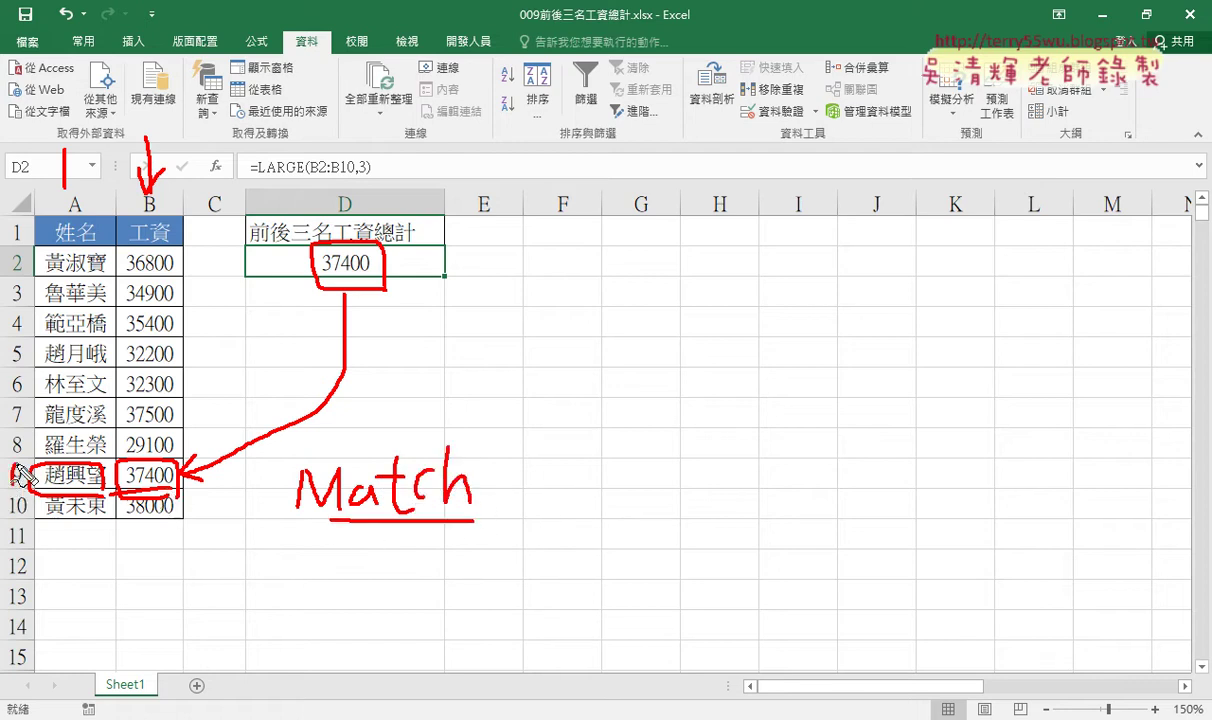
mouse_move(316, 550)
mouse_down()
mouse_move(315, 587)
mouse_move(354, 585)
mouse_up()
mouse_move(392, 540)
mouse_down()
mouse_move(392, 584)
mouse_move(410, 568)
mouse_move(426, 580)
mouse_up()
mouse_move(430, 556)
mouse_down()
mouse_move(462, 590)
mouse_move(336, 607)
mouse_up()
click(316, 540)
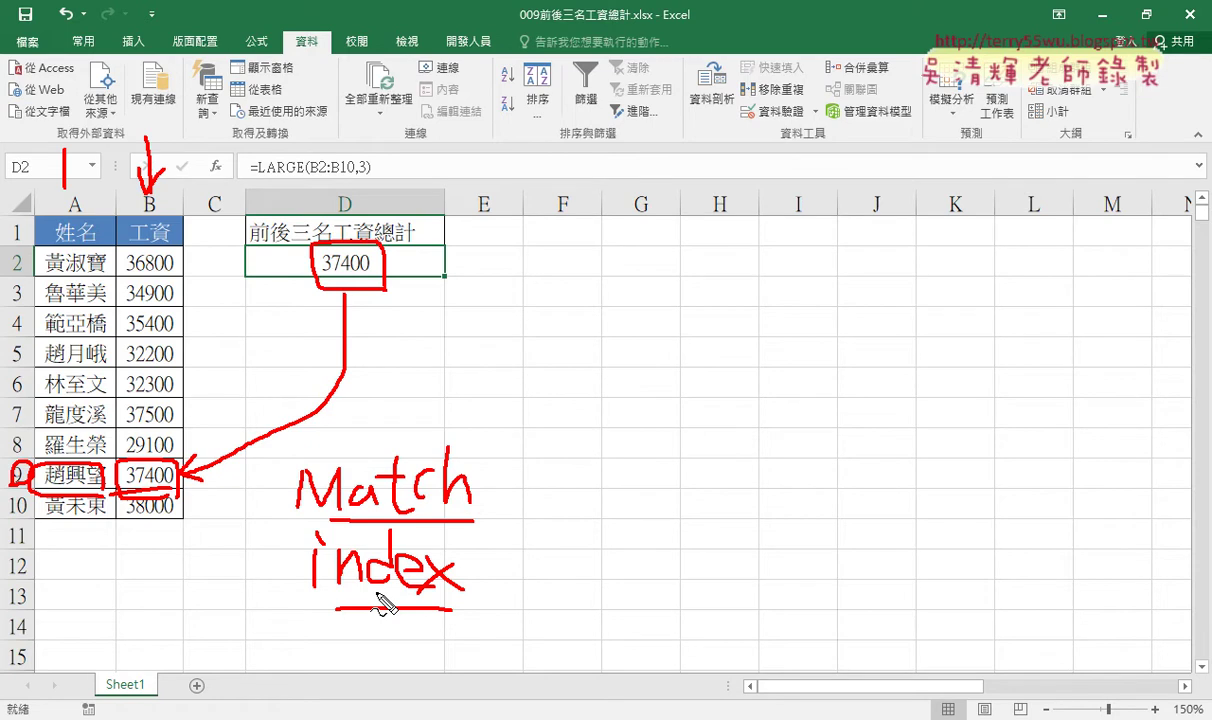
key(Escape)
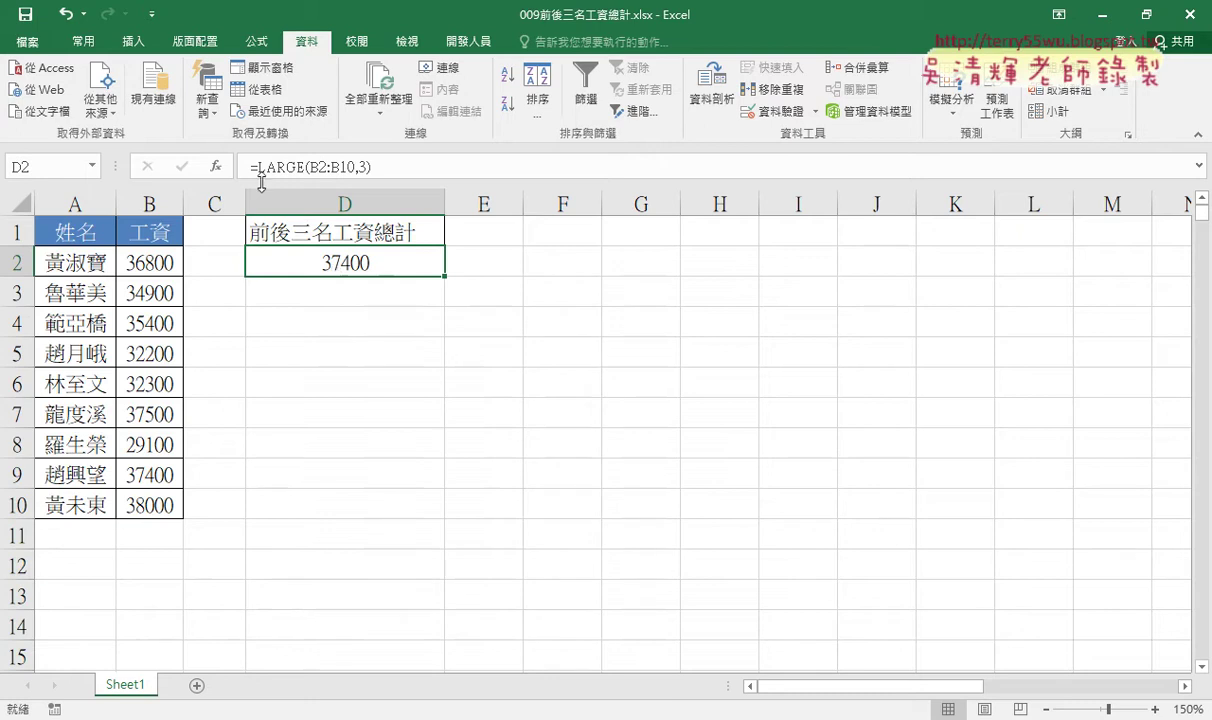
Cut the LARGE expression out of D2's formula
drag(256, 167, 410, 169)
right_click(305, 170)
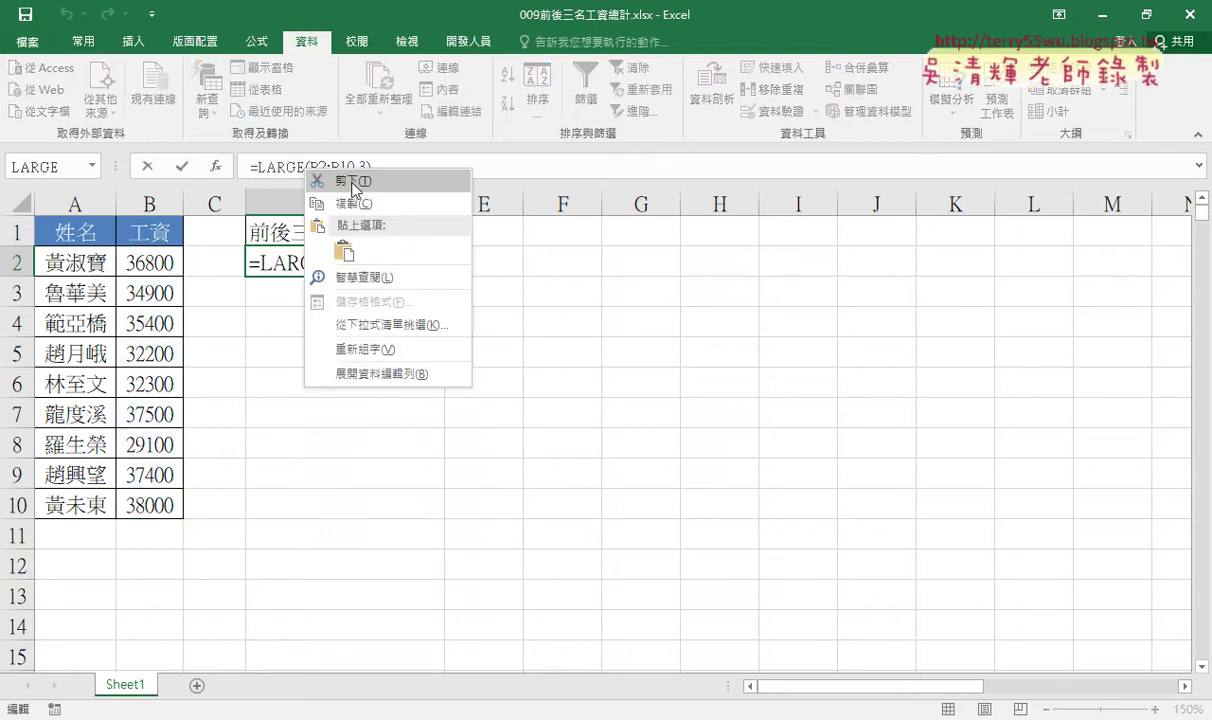
click(350, 181)
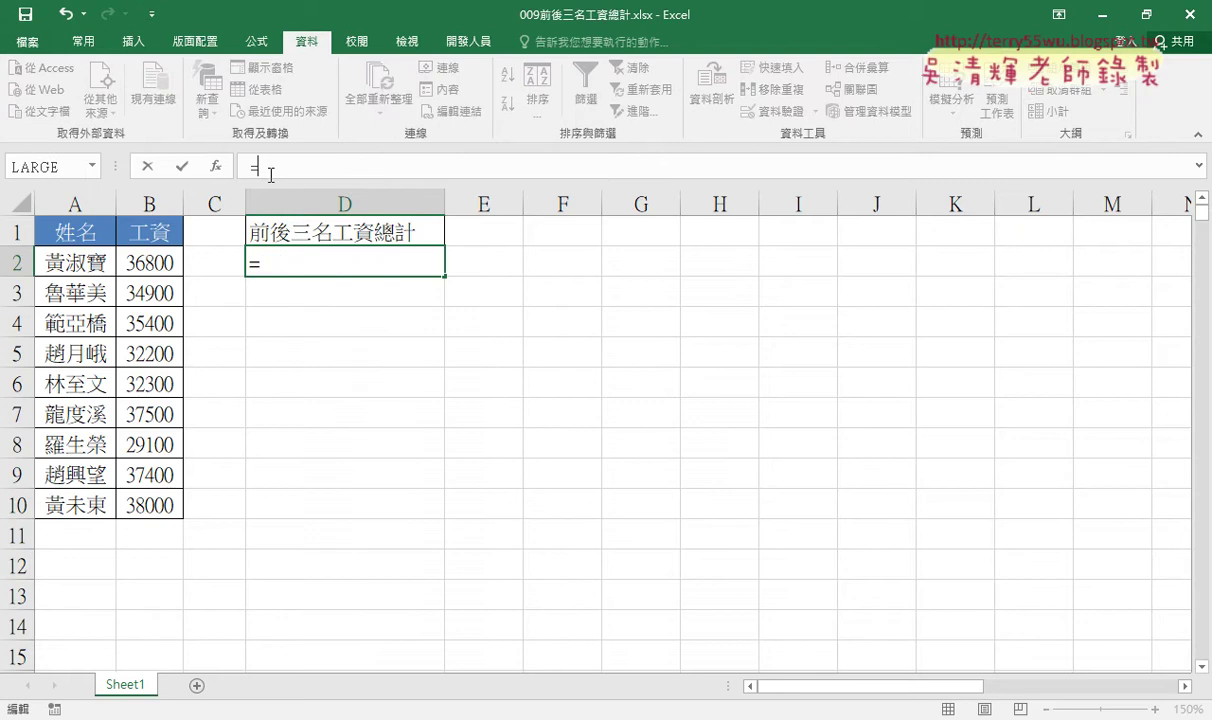
Start a SUMIF in D2 with B2:B10 as its range
click(216, 167)
click(592, 204)
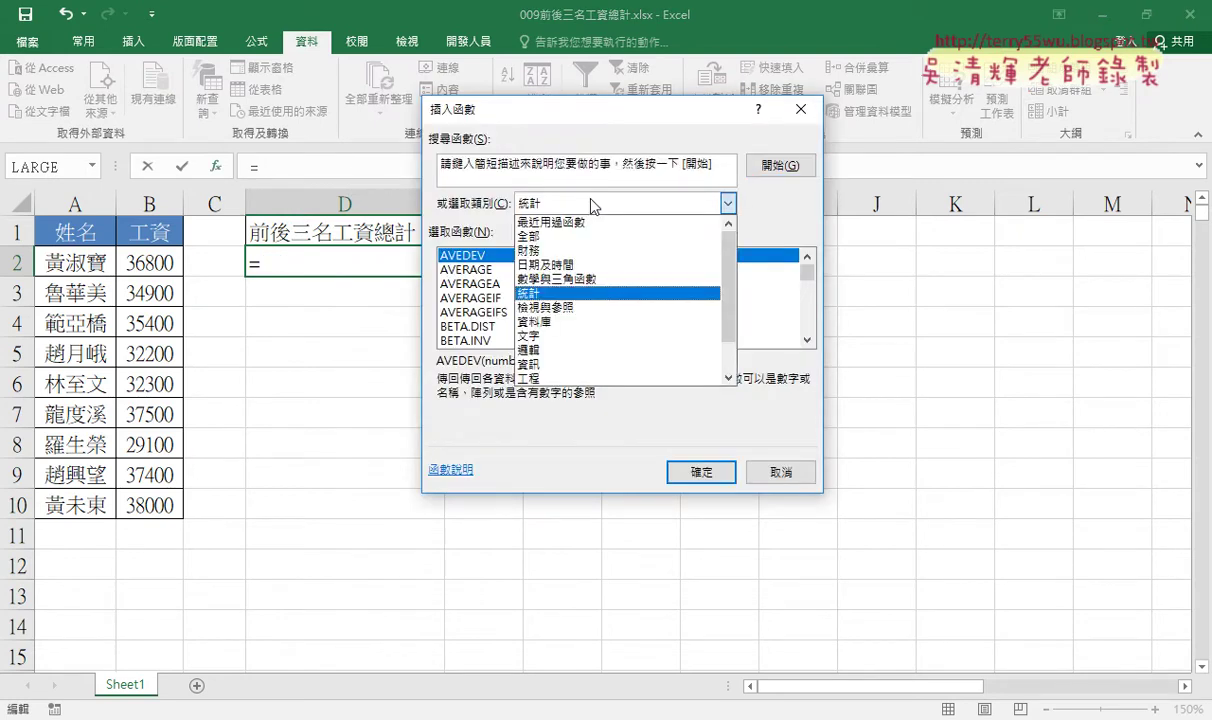
click(590, 223)
double_click(482, 271)
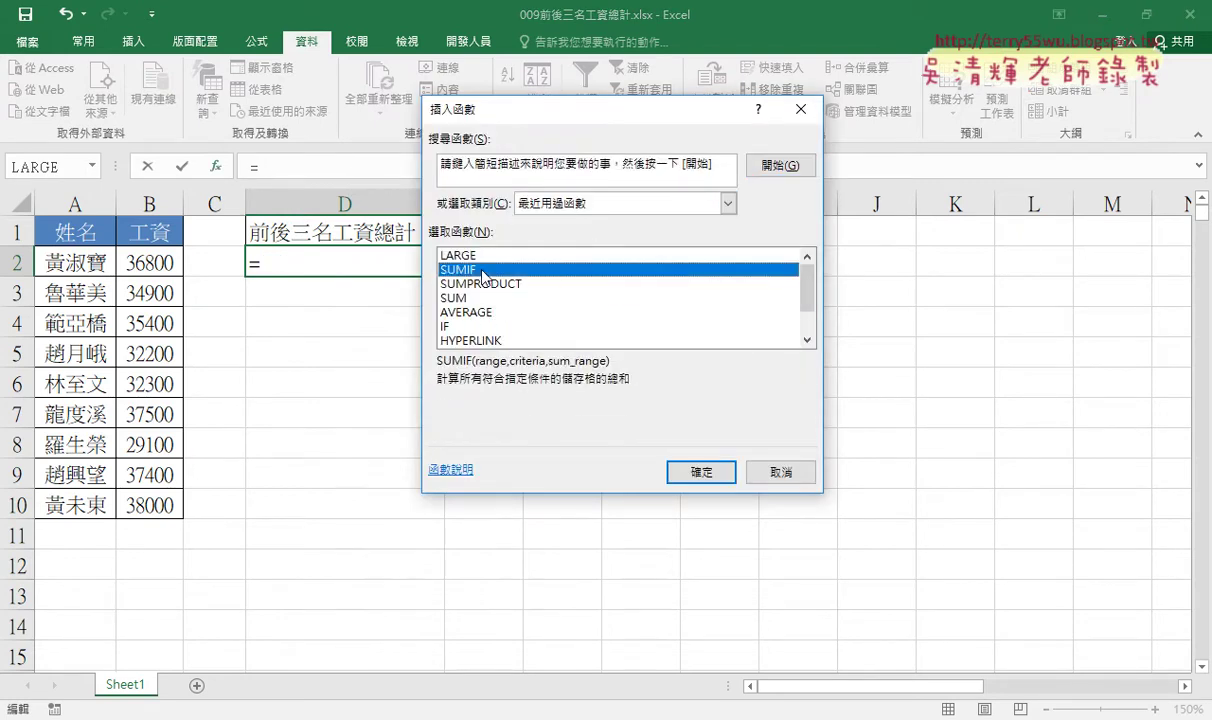
drag(512, 170, 679, 172)
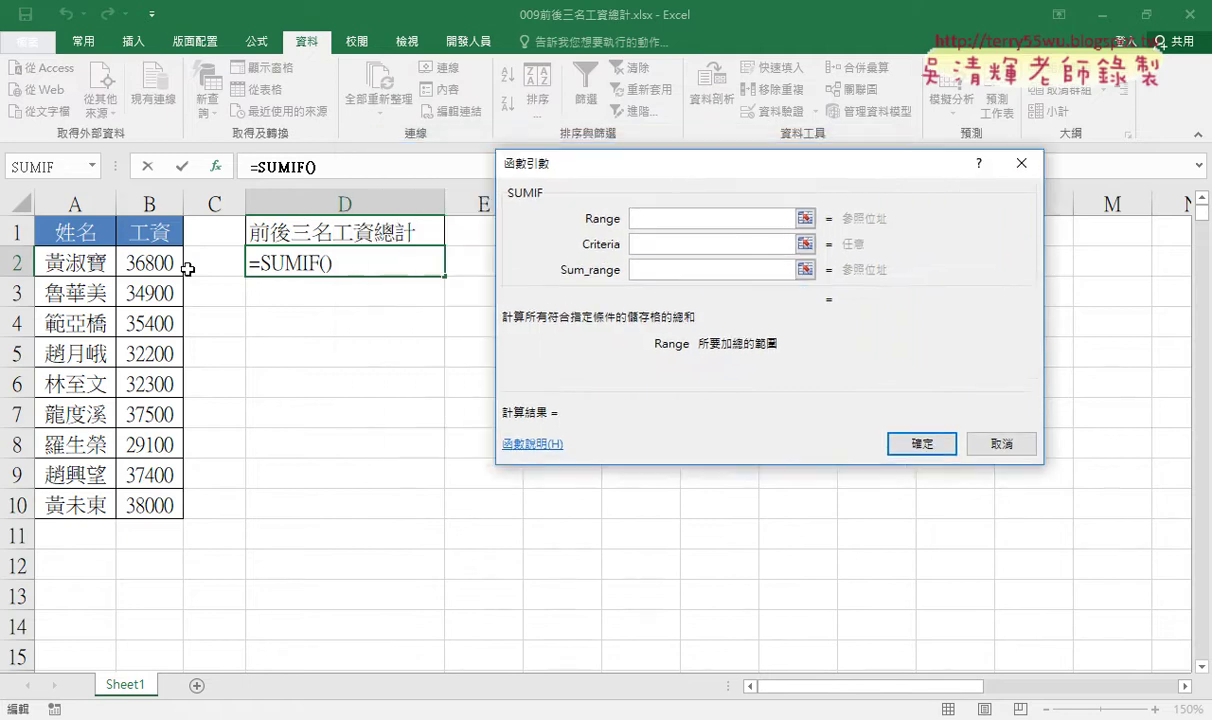
drag(155, 258, 150, 500)
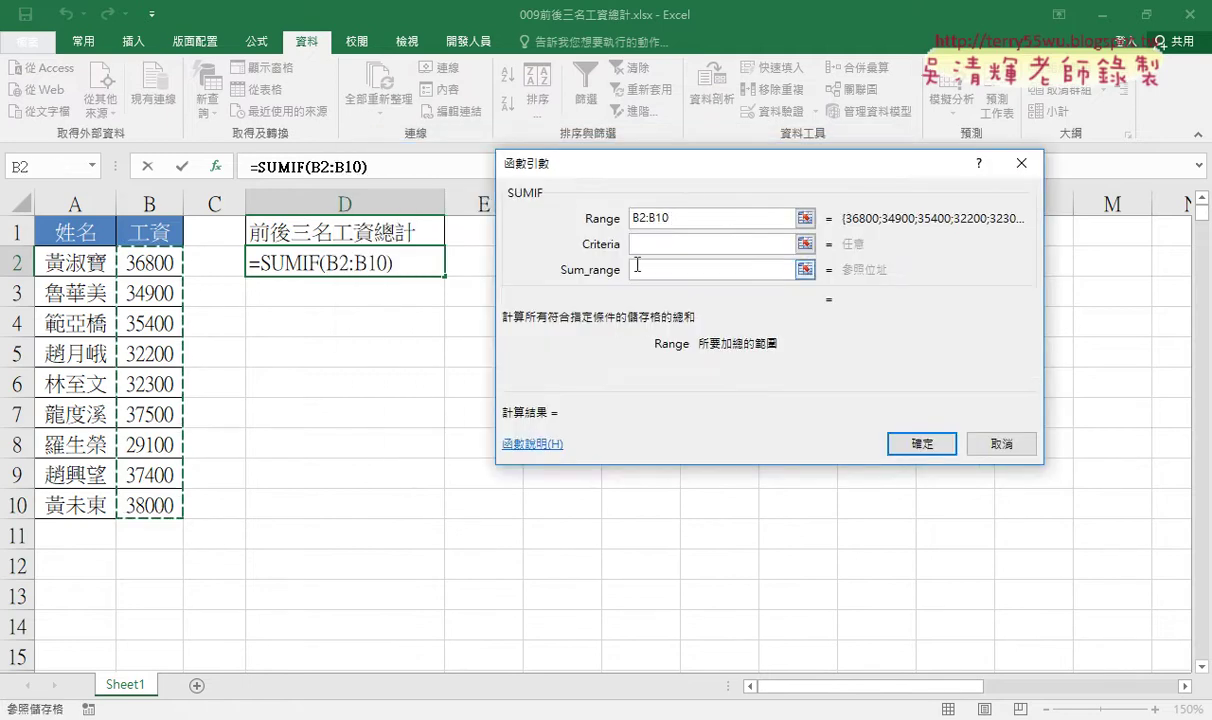
click(669, 243)
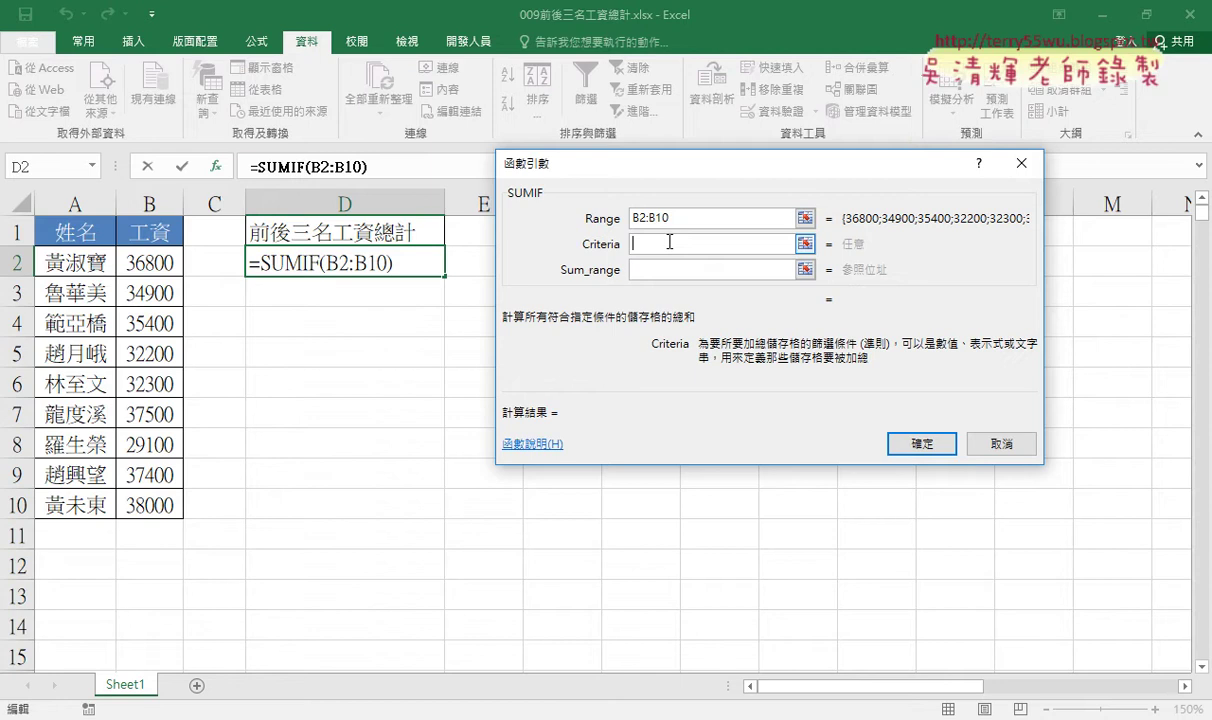
Enter the criterion ">="&LARGE(B2:B10,3), previewing a total of 112900
text(LARGE(B2:B10,3))
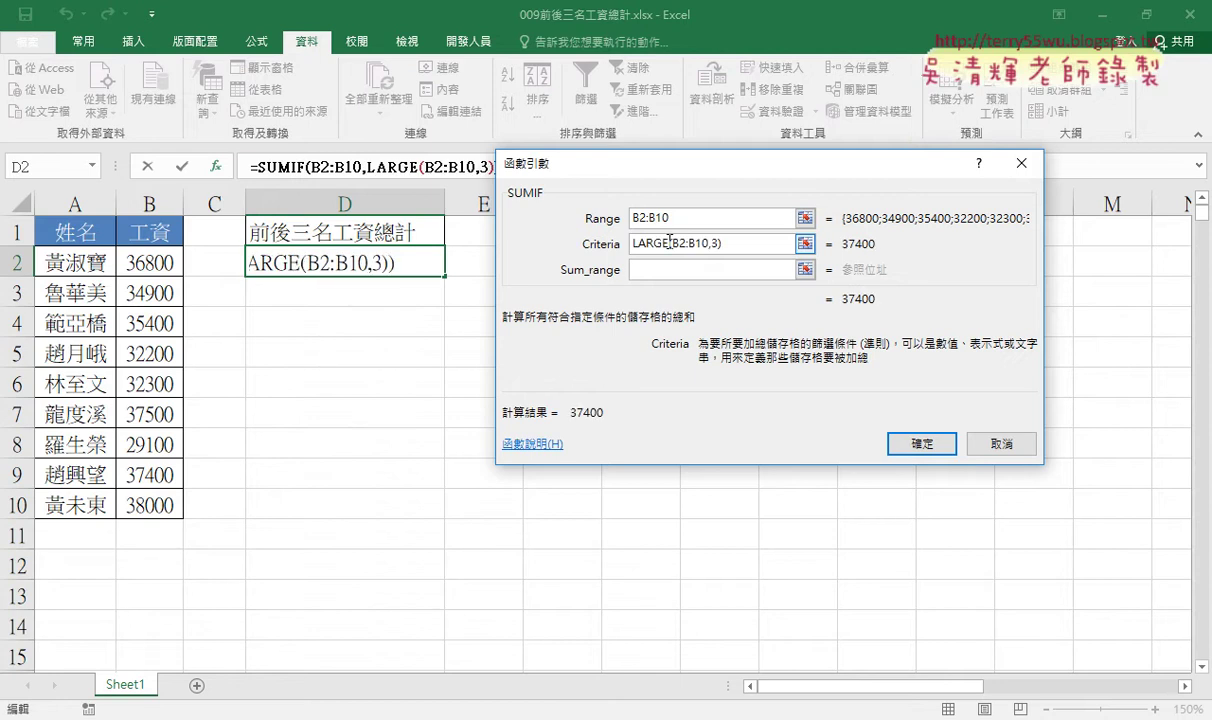
key(Left)
key(Left)
key(Left)
key(Left)
key(Left)
key(Left)
text(>)
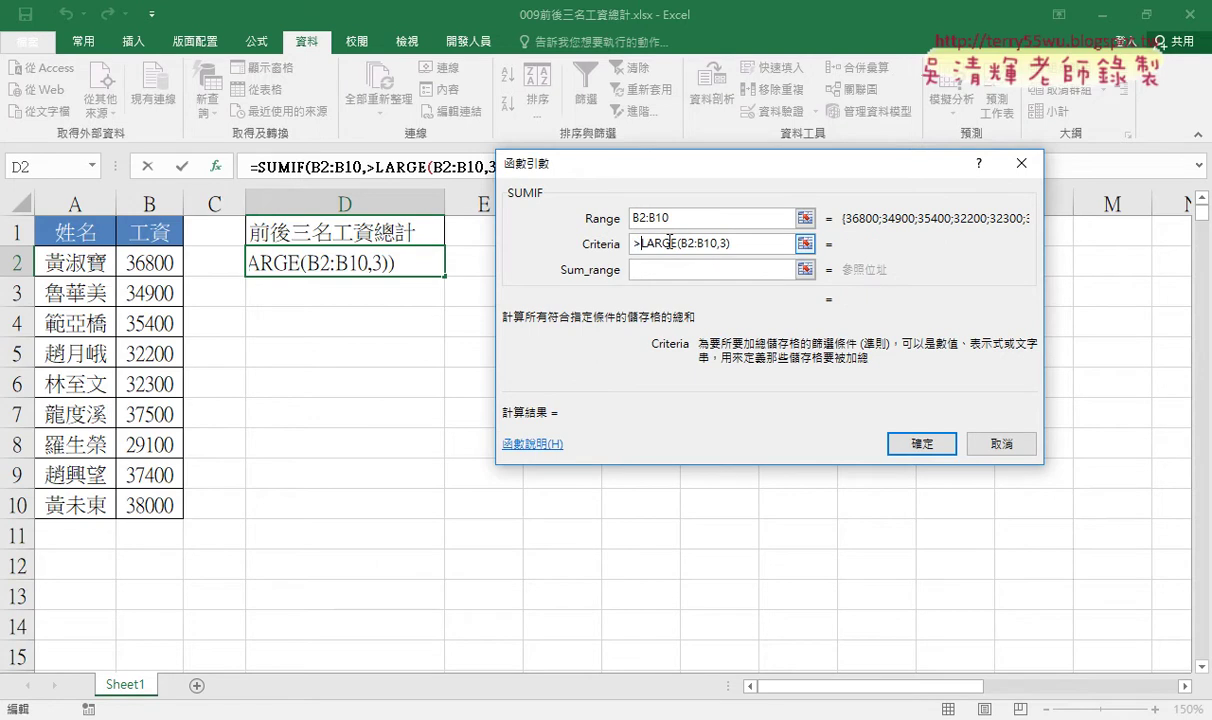
text(ㄦ)
key(BackSpace)
text(=)
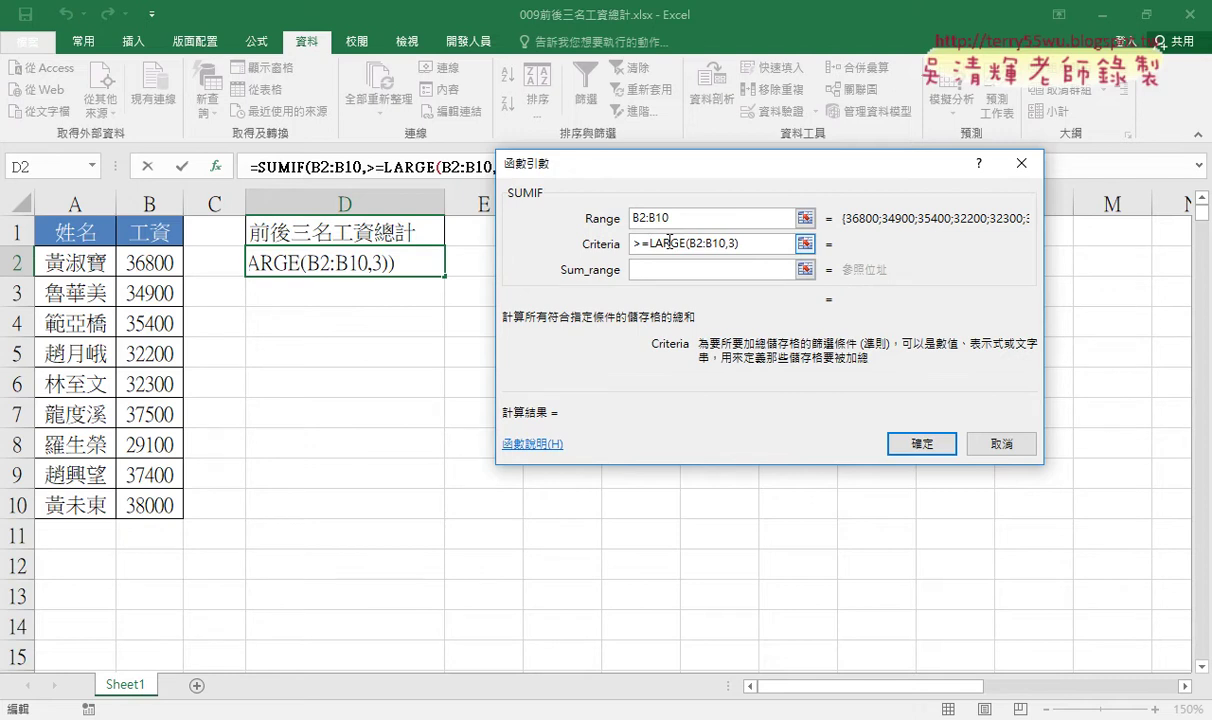
text(")
key(Right)
key(Right)
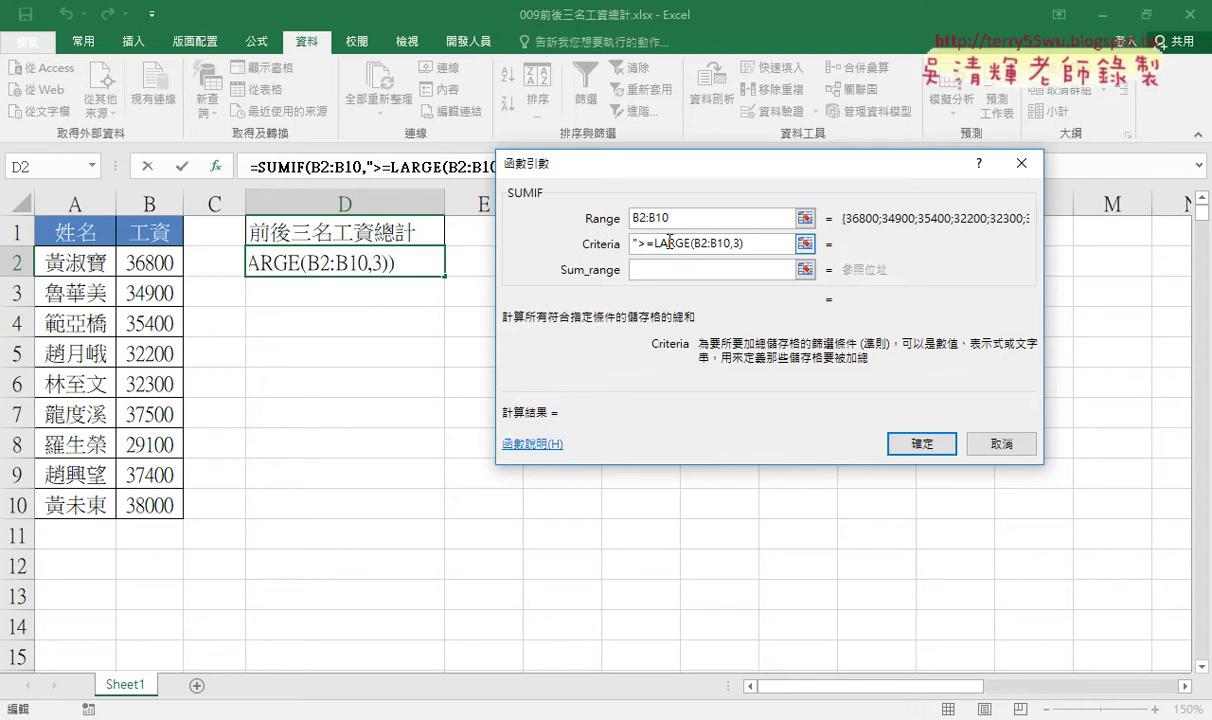
text(")
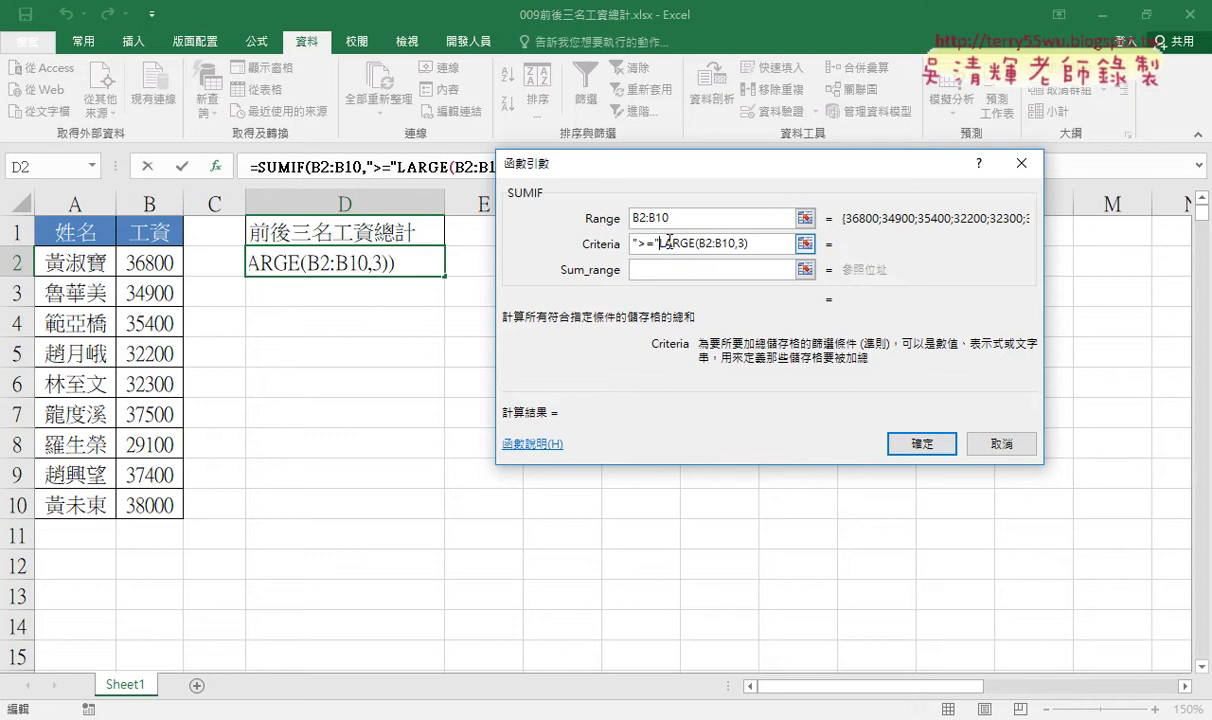
text(&)
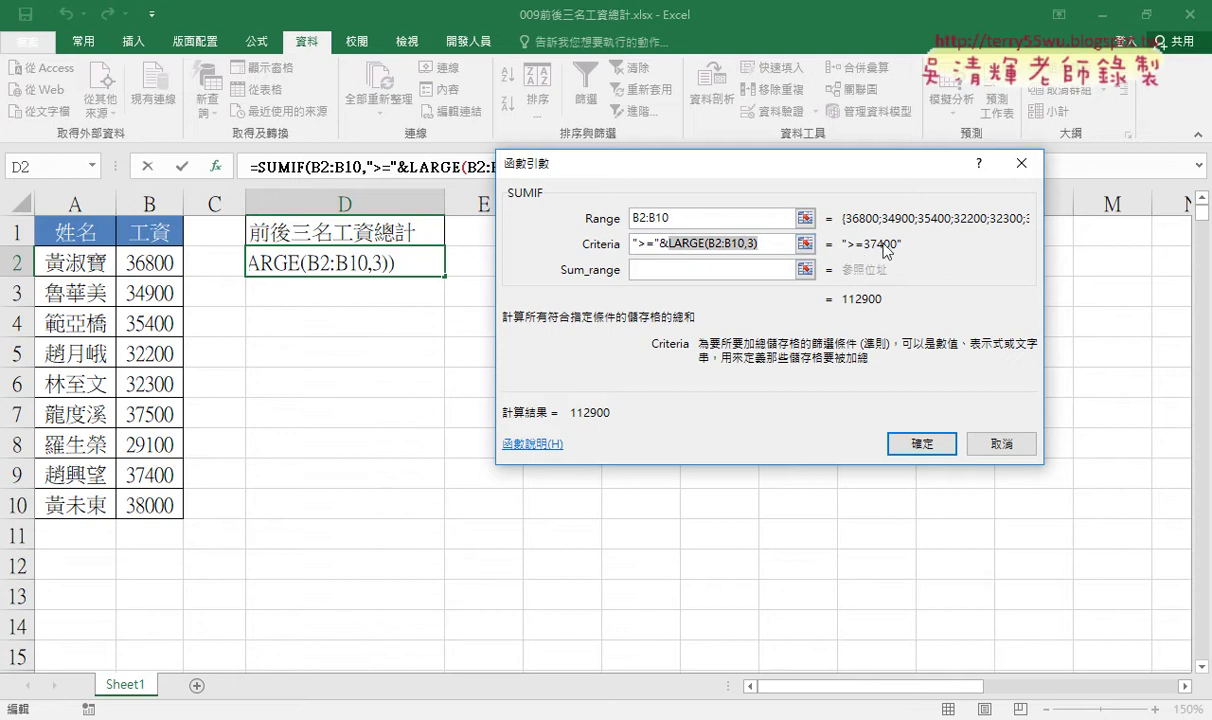
drag(758, 243, 660, 247)
click(704, 269)
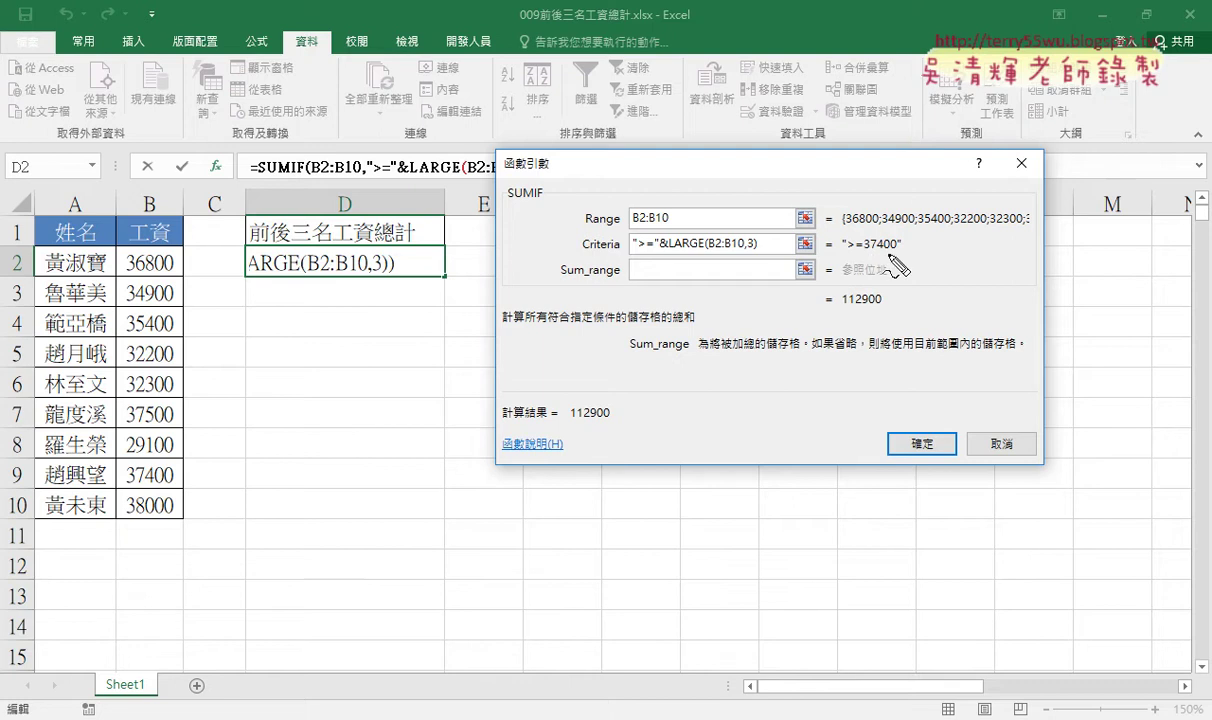
drag(662, 252, 757, 254)
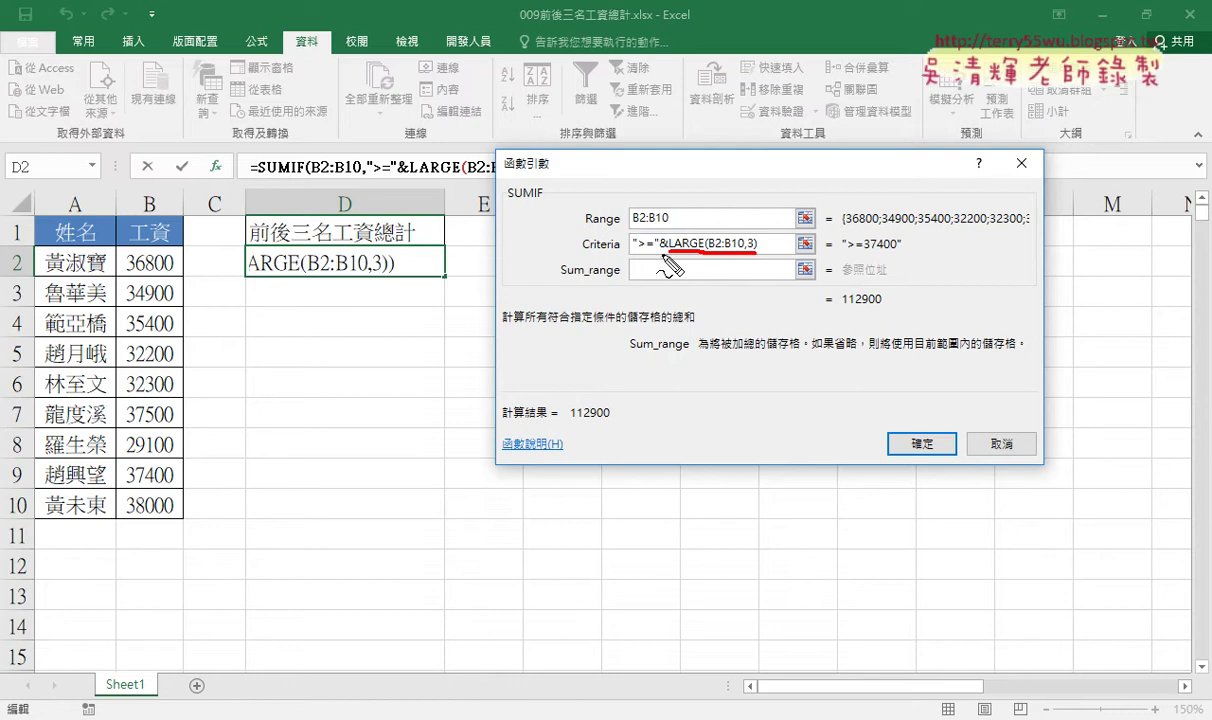
drag(636, 252, 656, 252)
drag(740, 262, 900, 251)
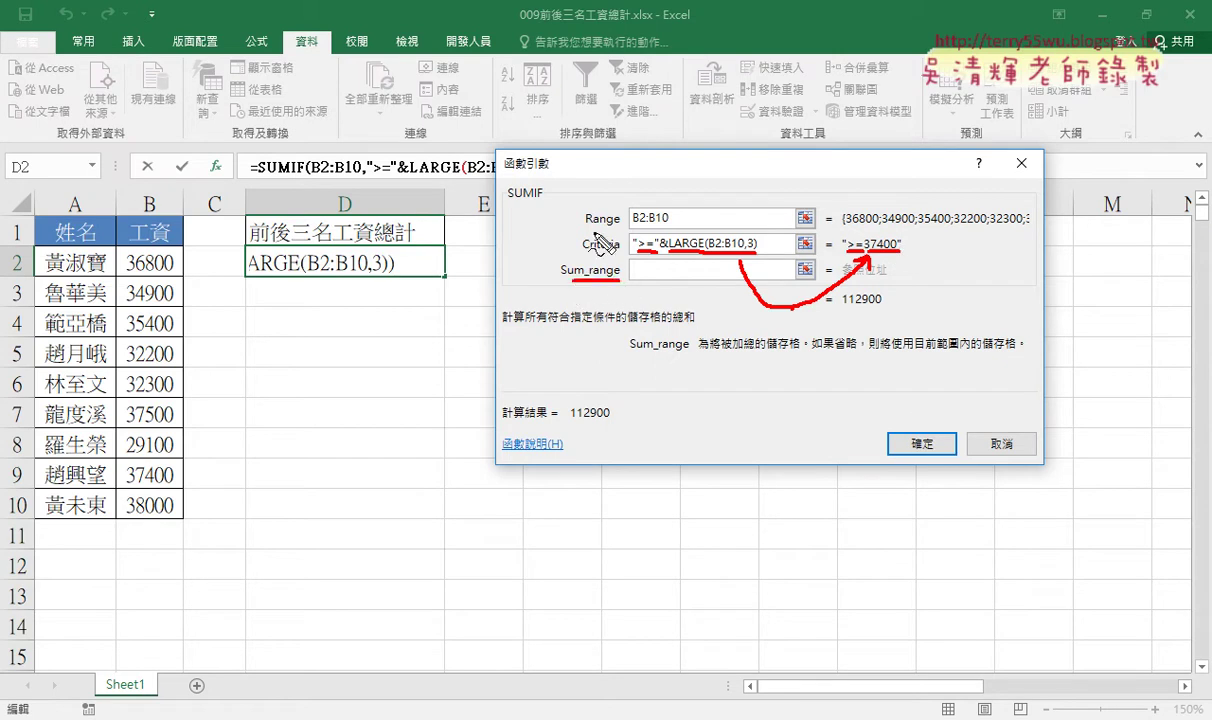
drag(586, 229, 616, 229)
drag(575, 281, 620, 281)
drag(118, 264, 110, 533)
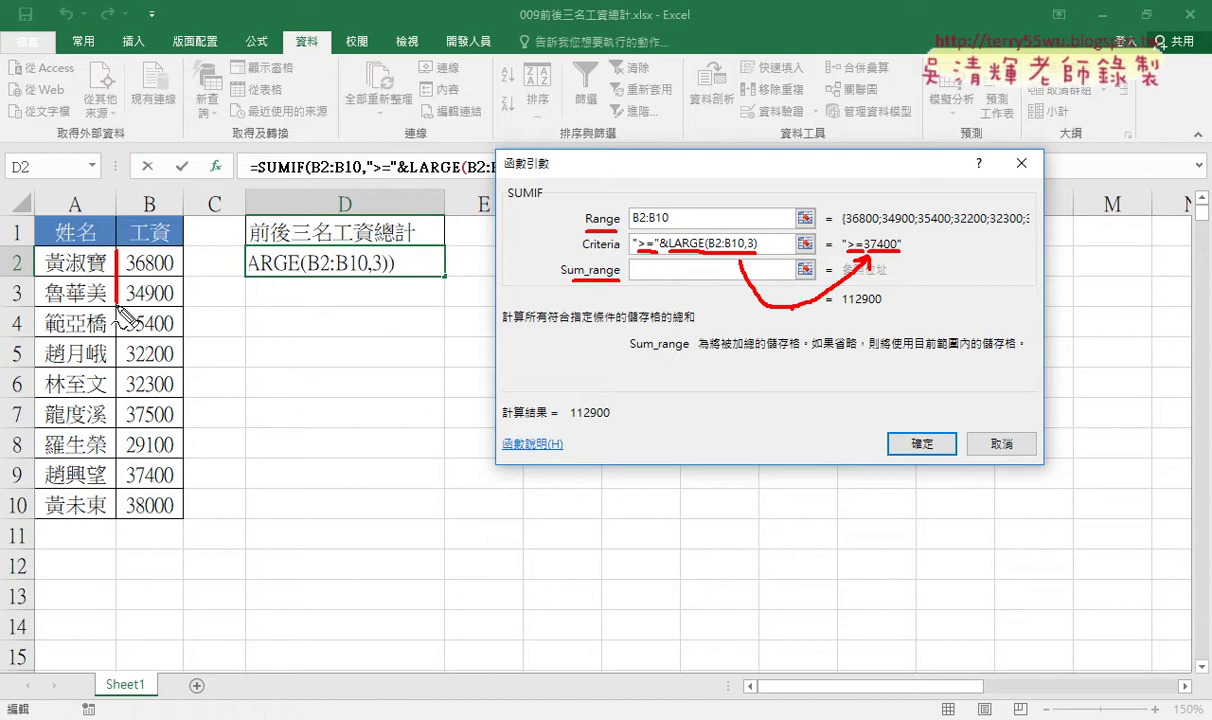
drag(120, 250, 105, 528)
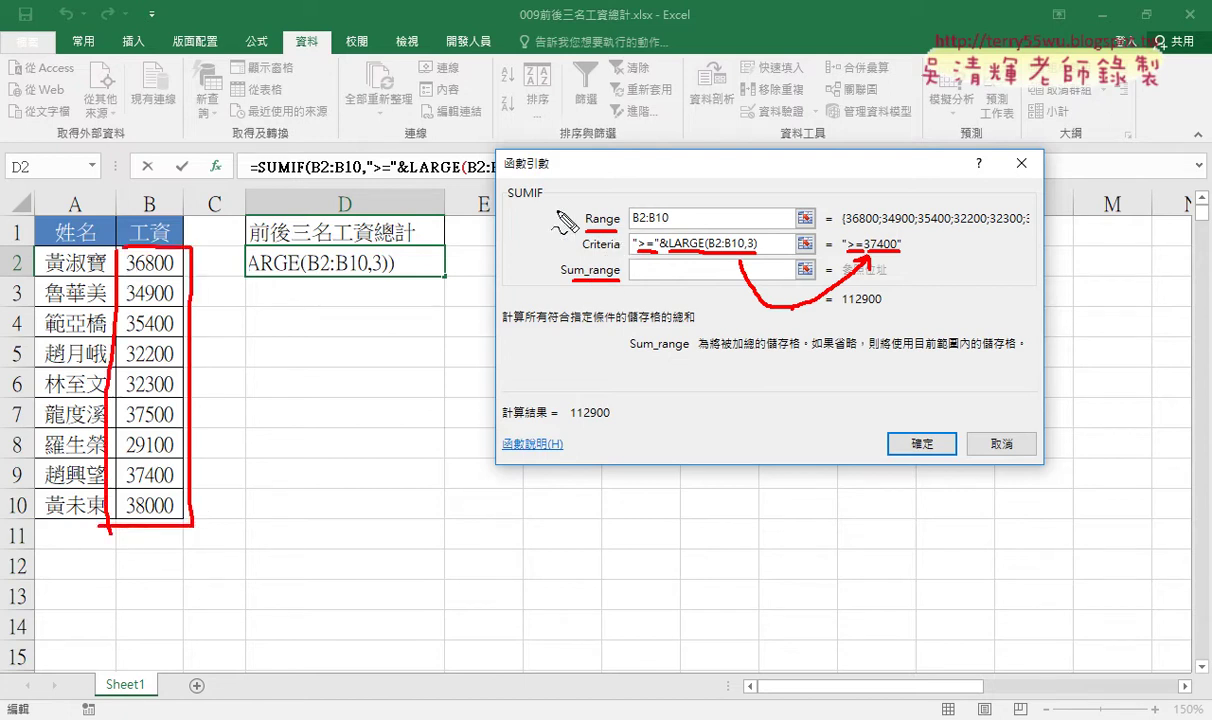
mouse_move(670, 265)
mouse_down()
mouse_move(689, 282)
mouse_move(670, 283)
mouse_up()
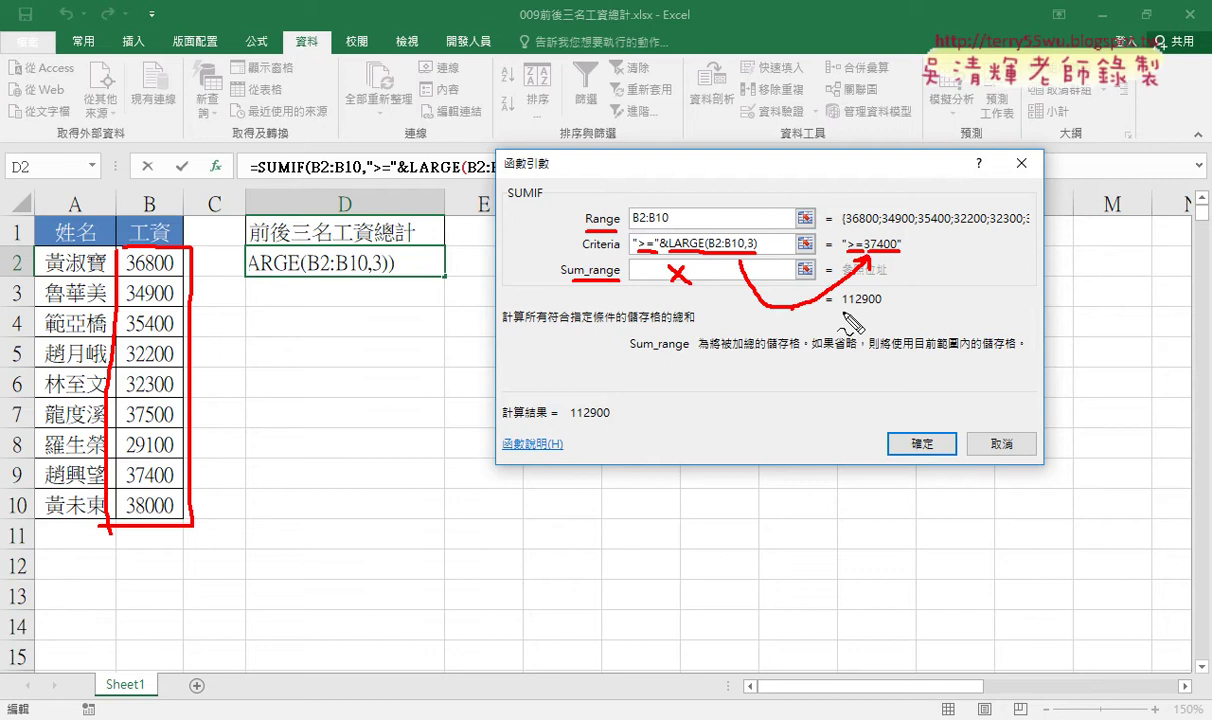
drag(842, 312, 882, 311)
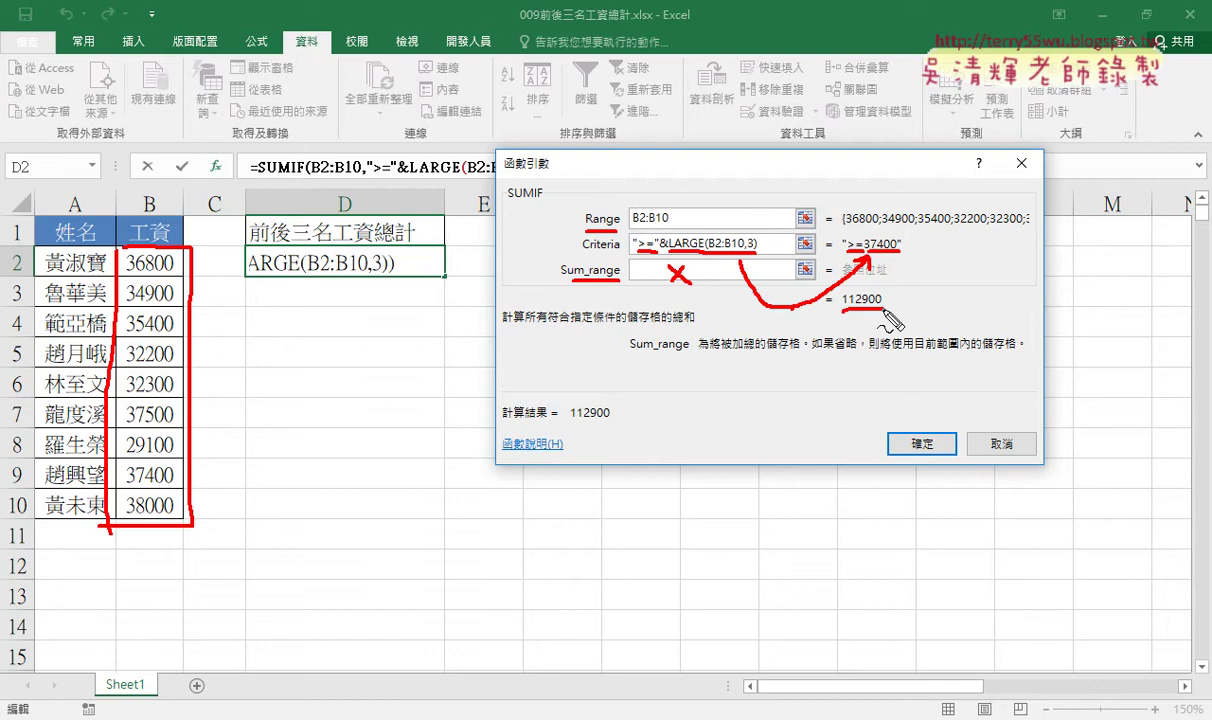
key(Escape)
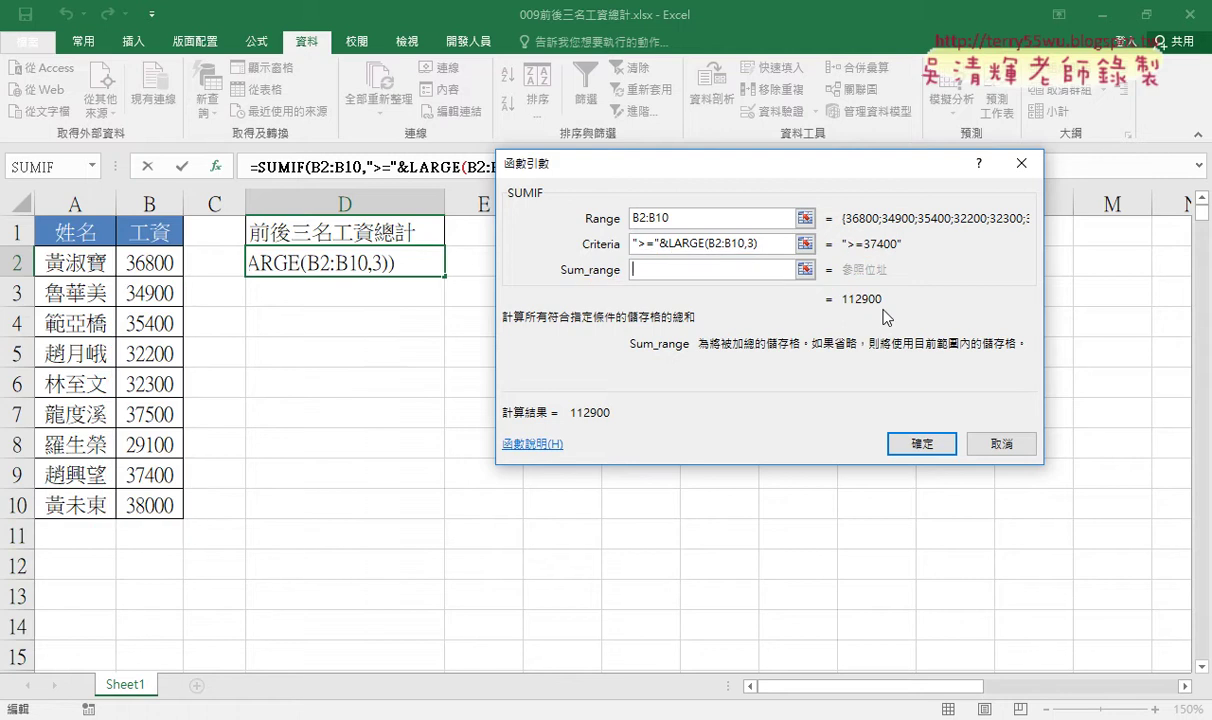
Enter the SUMIF into D2 for 112900 and review its LARGE and >= parts
click(910, 445)
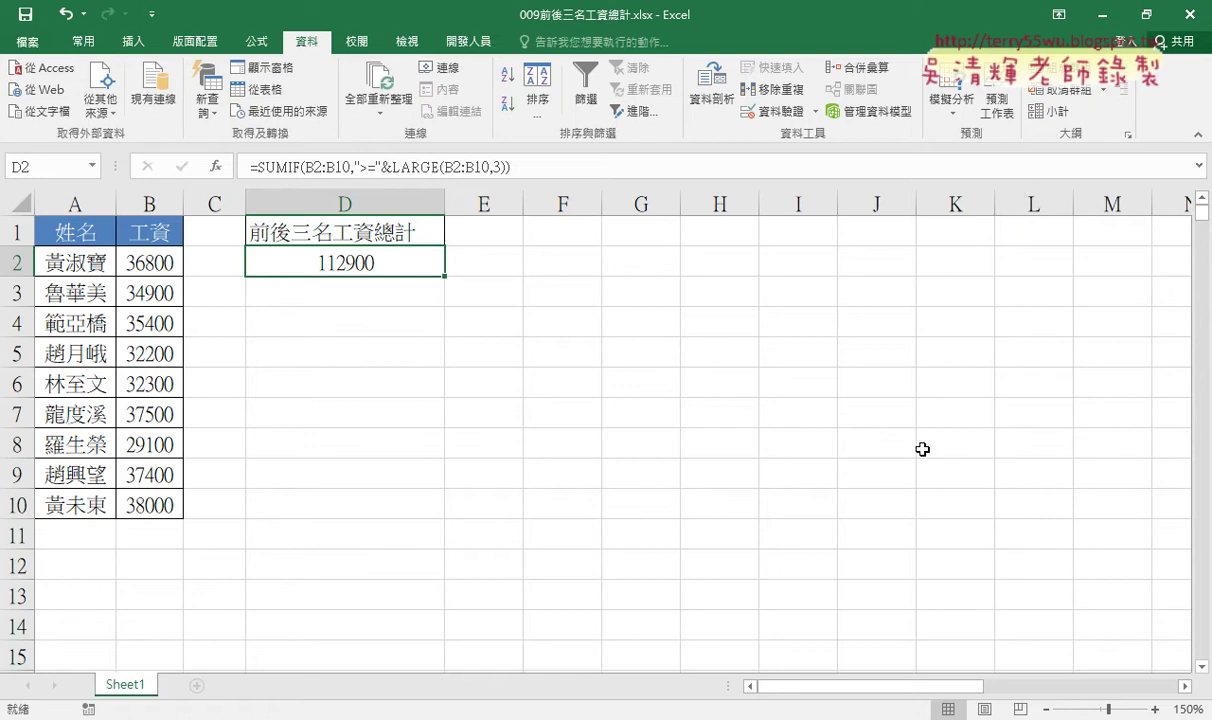
drag(251, 167, 519, 166)
click(390, 167)
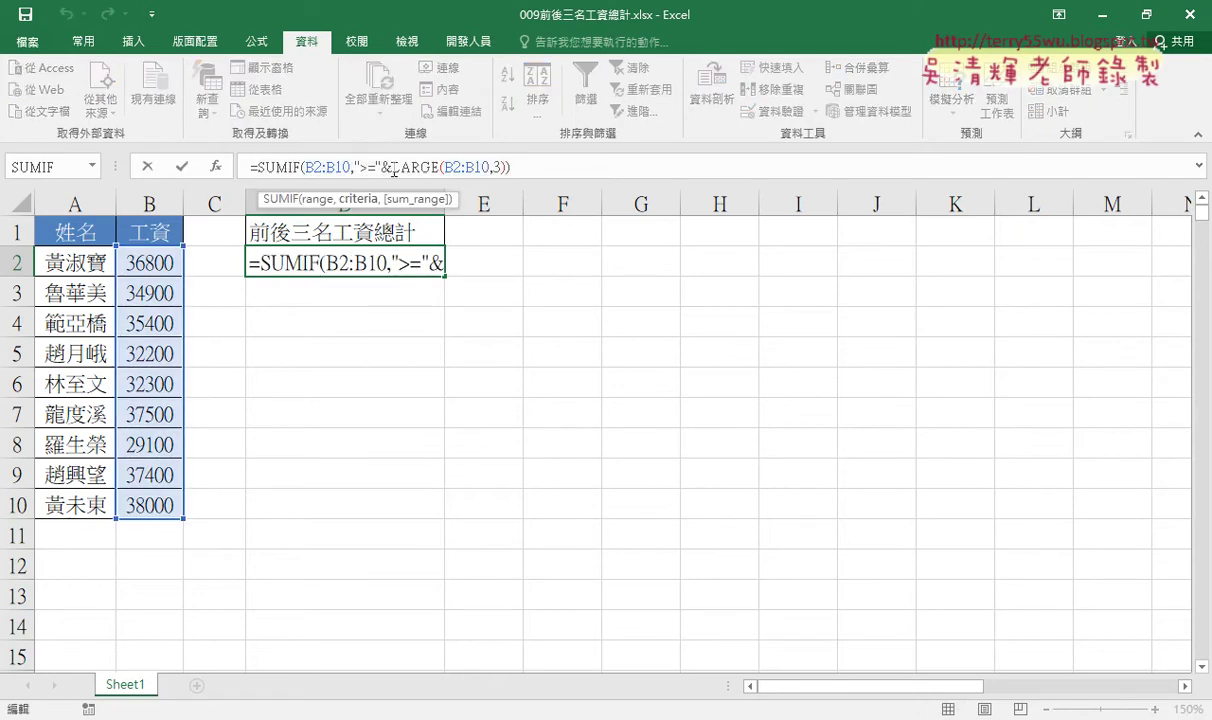
drag(390, 167, 440, 167)
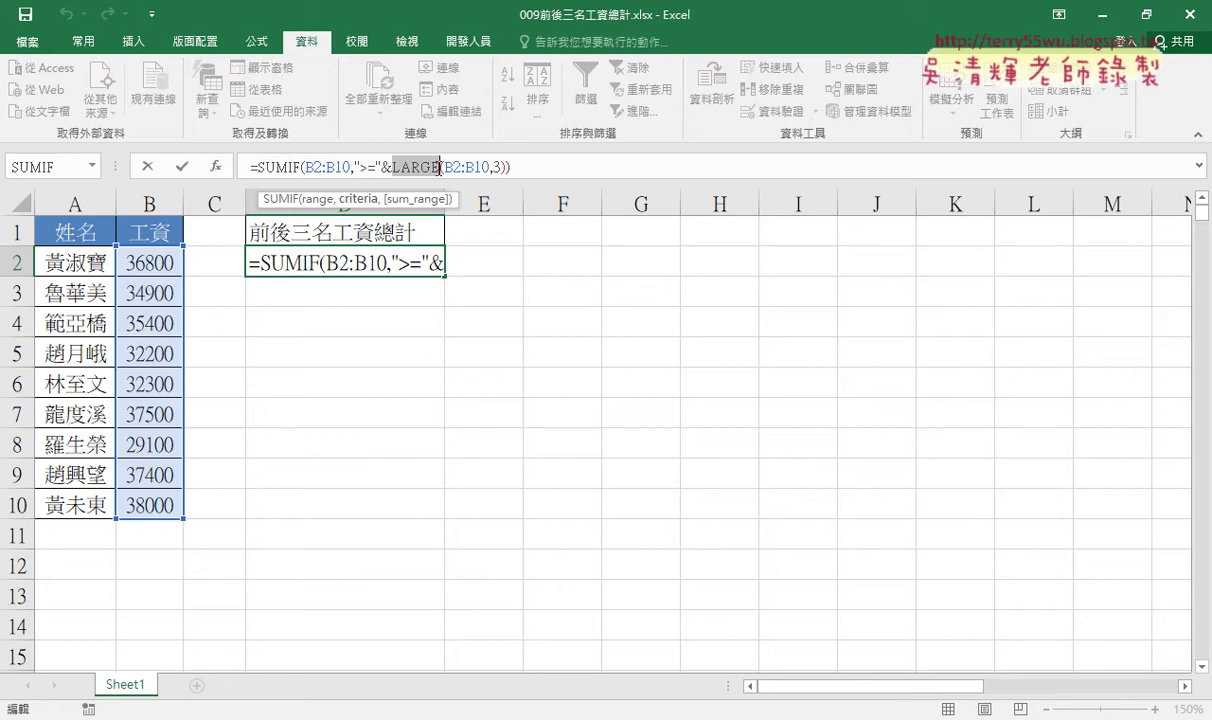
click(361, 167)
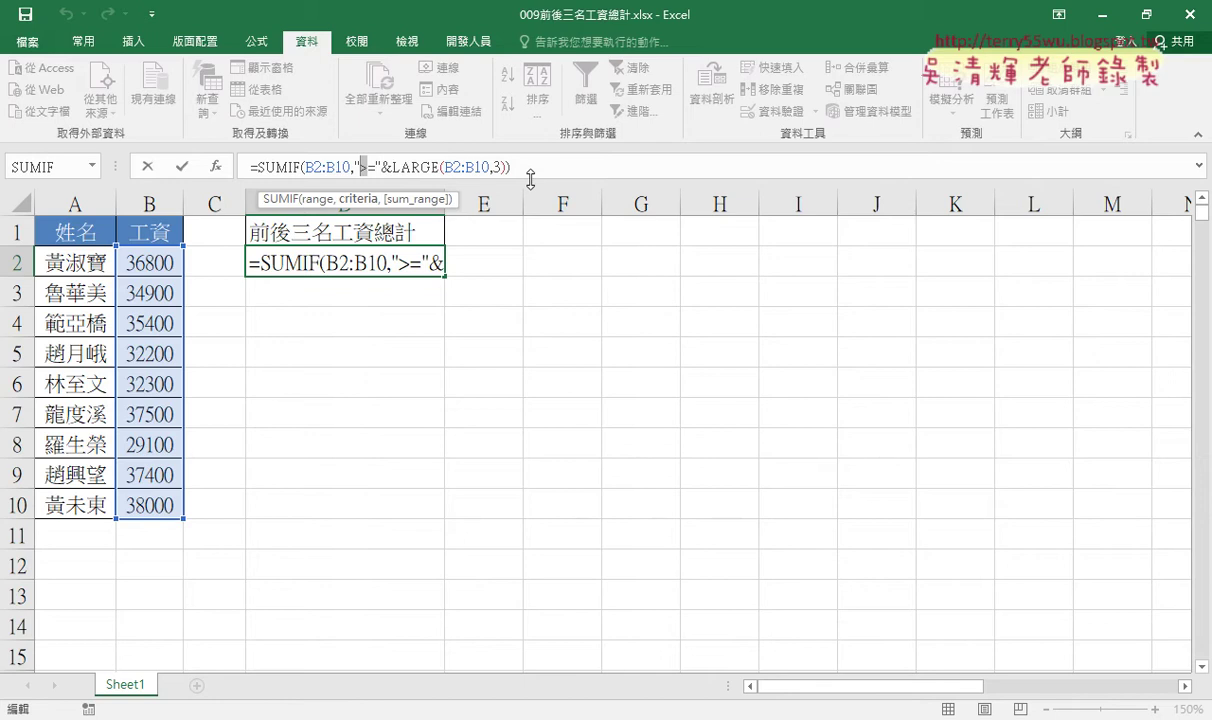
Copy the SUMIF expression and append a + to the end of D2's formula
drag(511, 167, 258, 167)
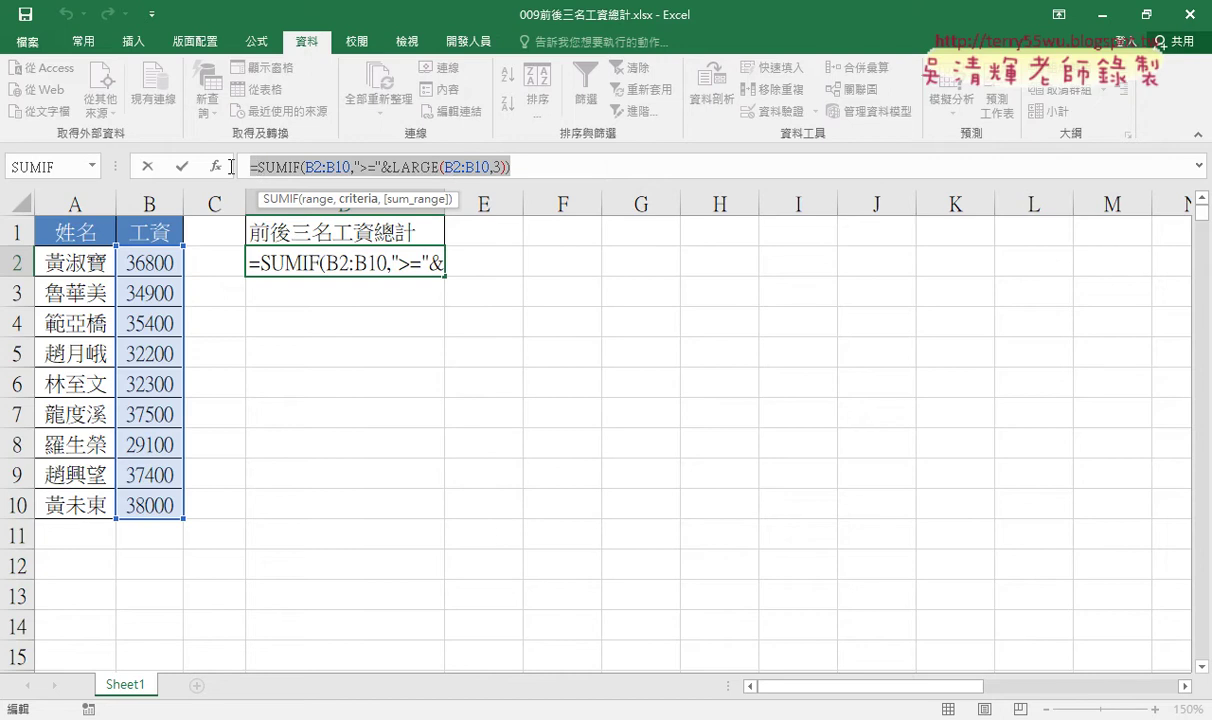
right_click(300, 167)
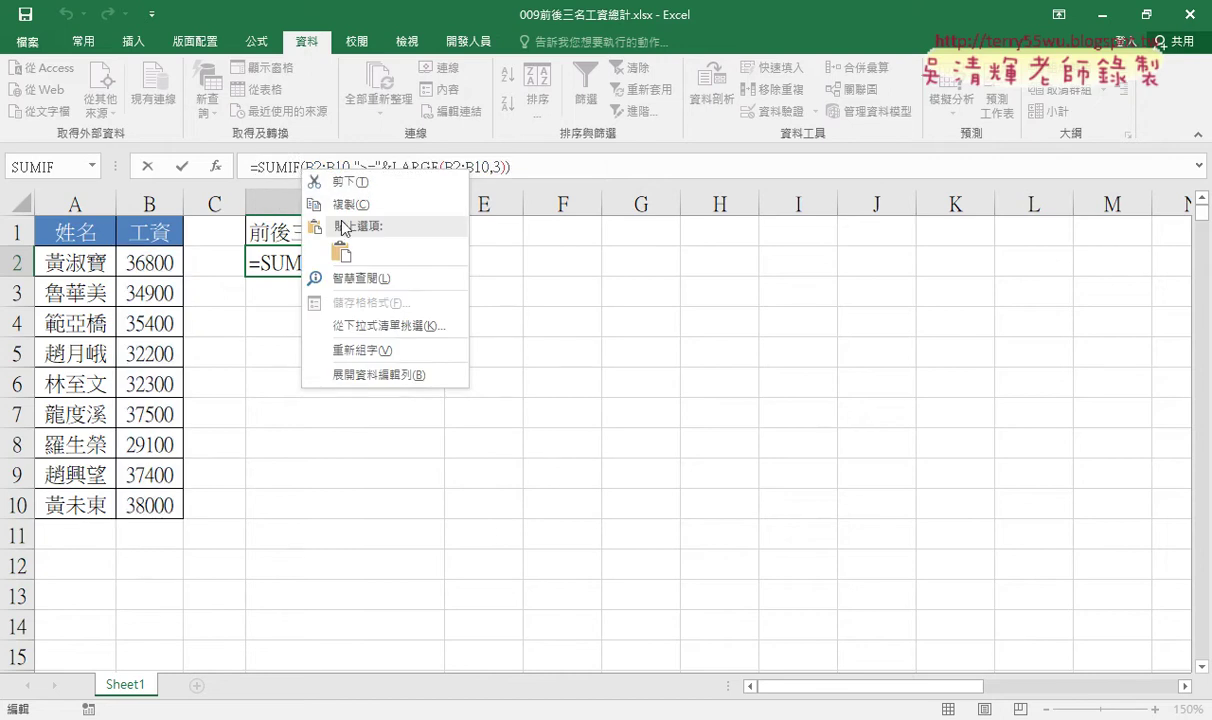
click(340, 127)
click(532, 163)
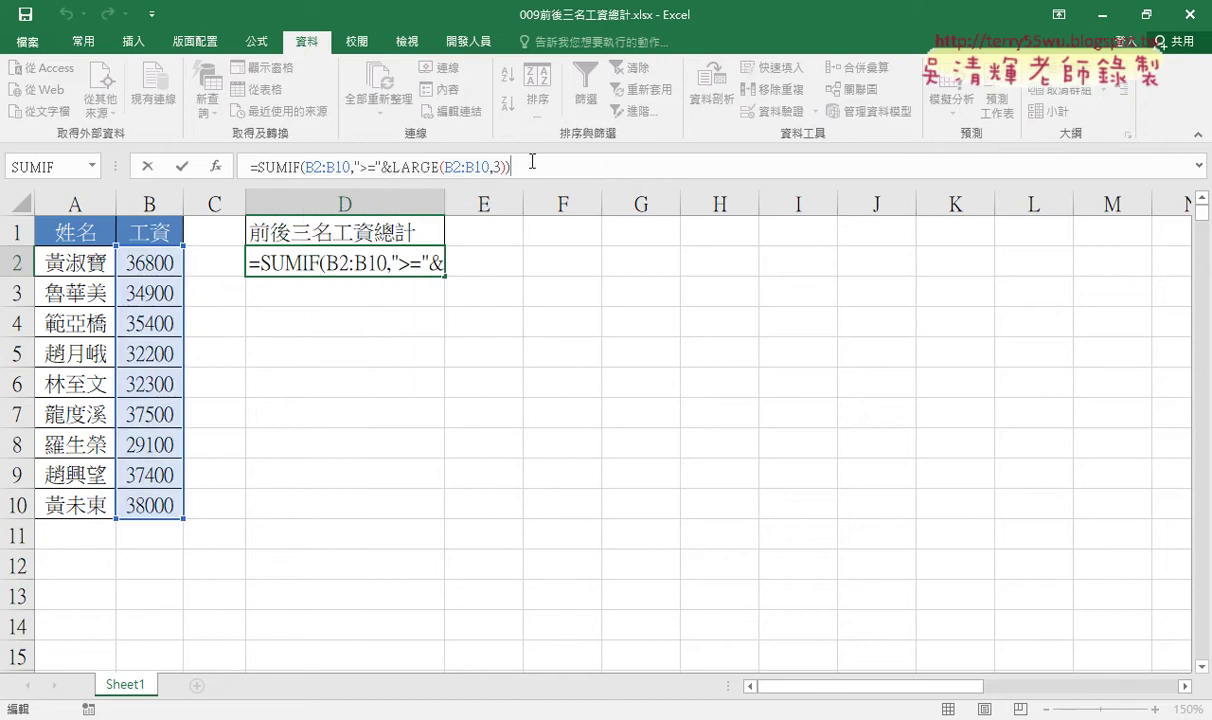
text(+)
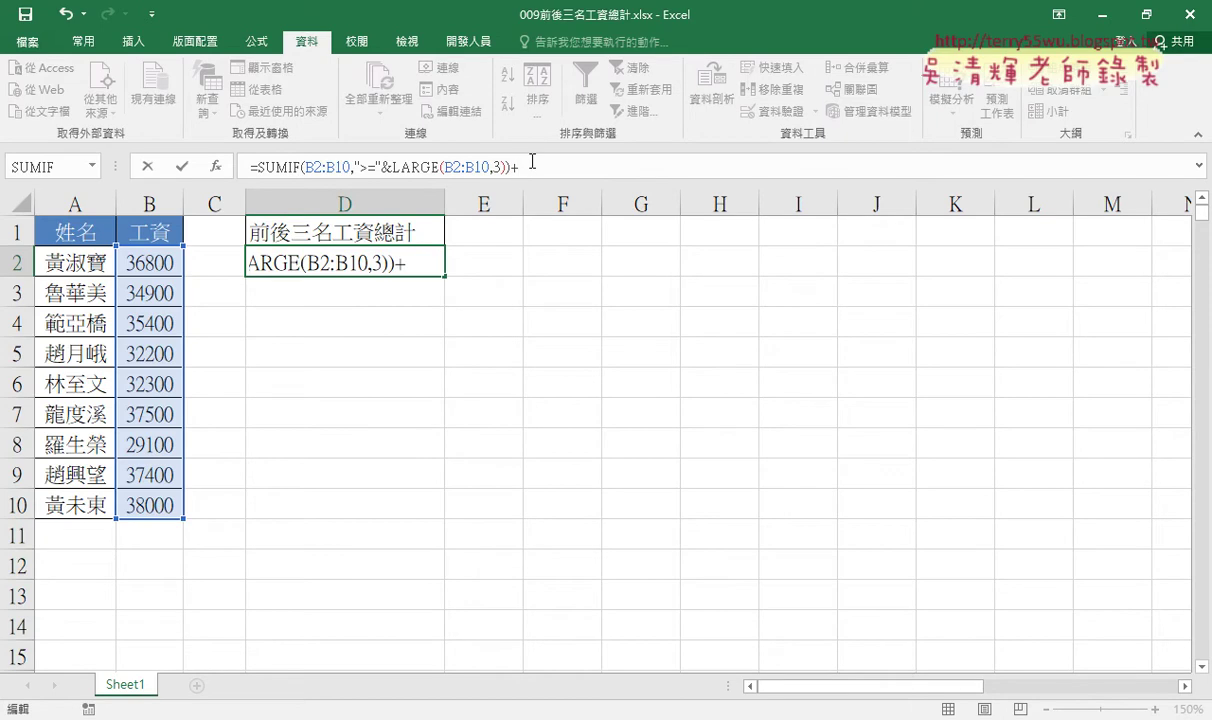
Paste a second SUMIF with SMALL and <= instead of LARGE and >=, making D2 total 206500
key(ctrl+v)
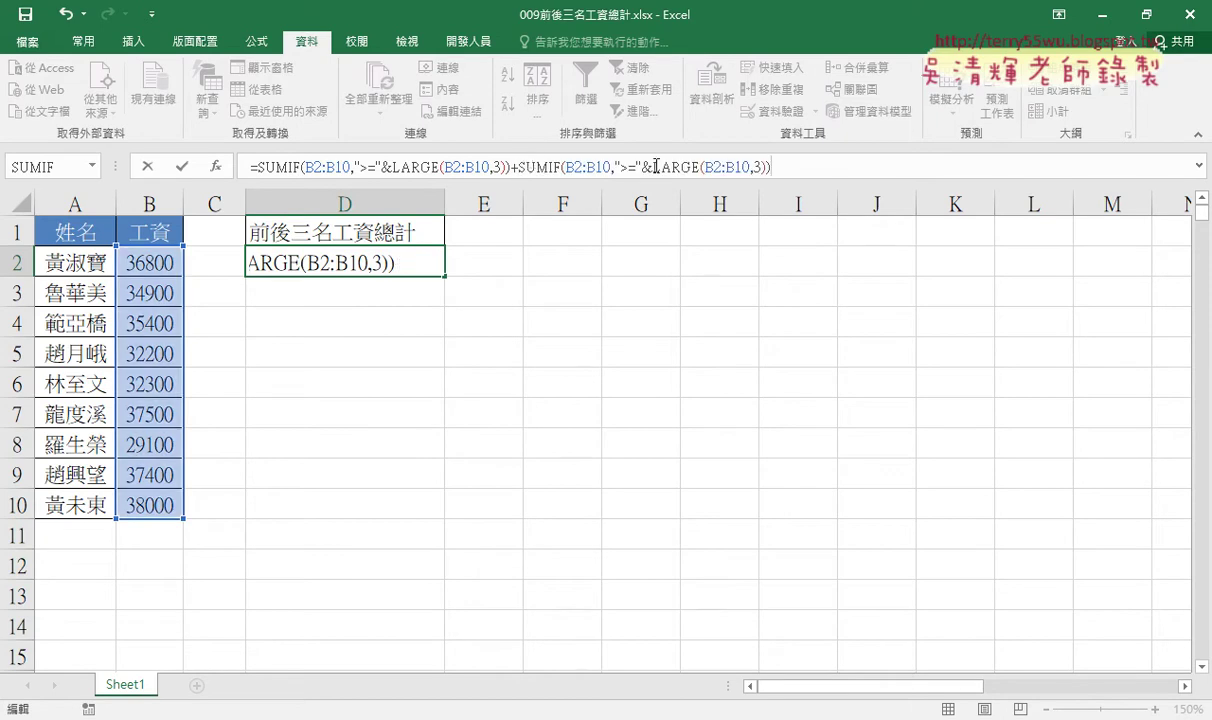
drag(653, 167, 699, 167)
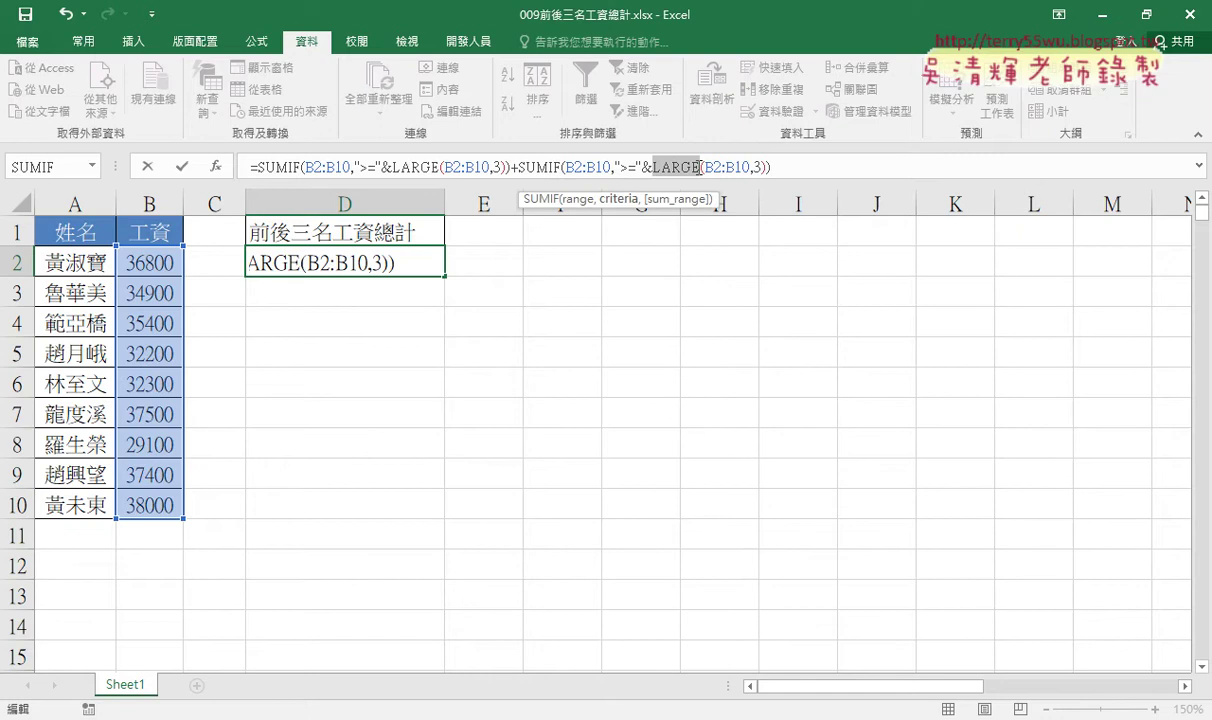
text(s)
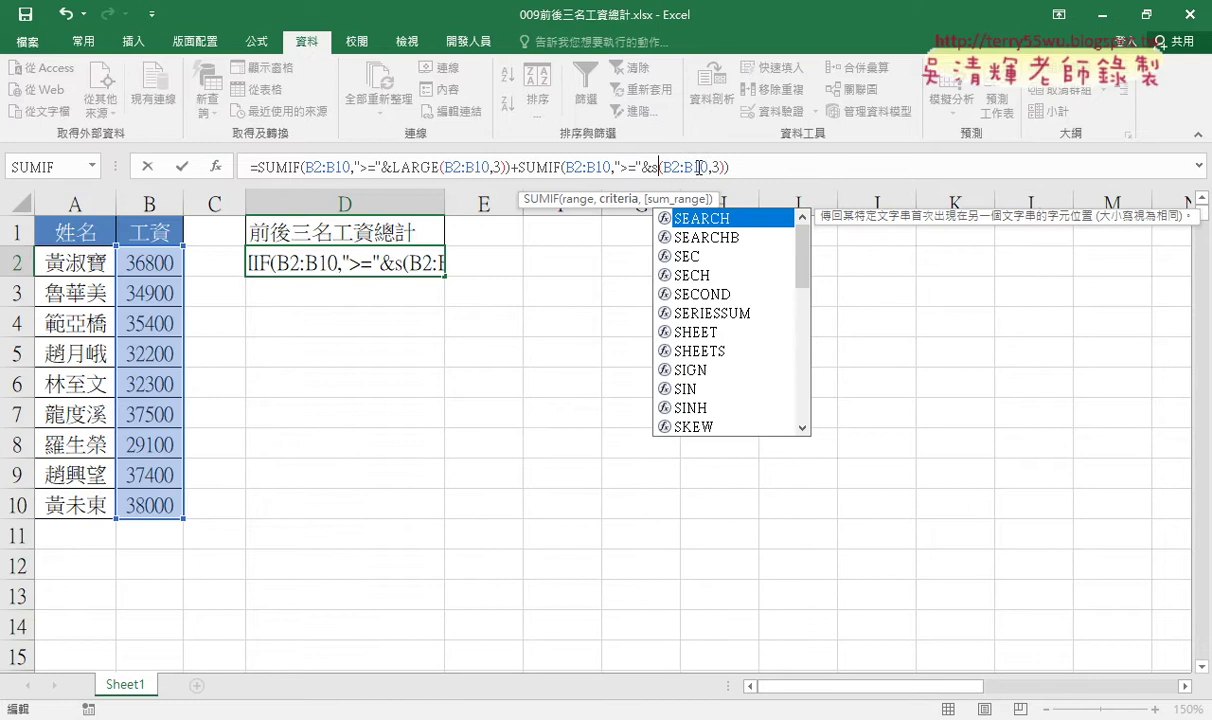
text(mall)
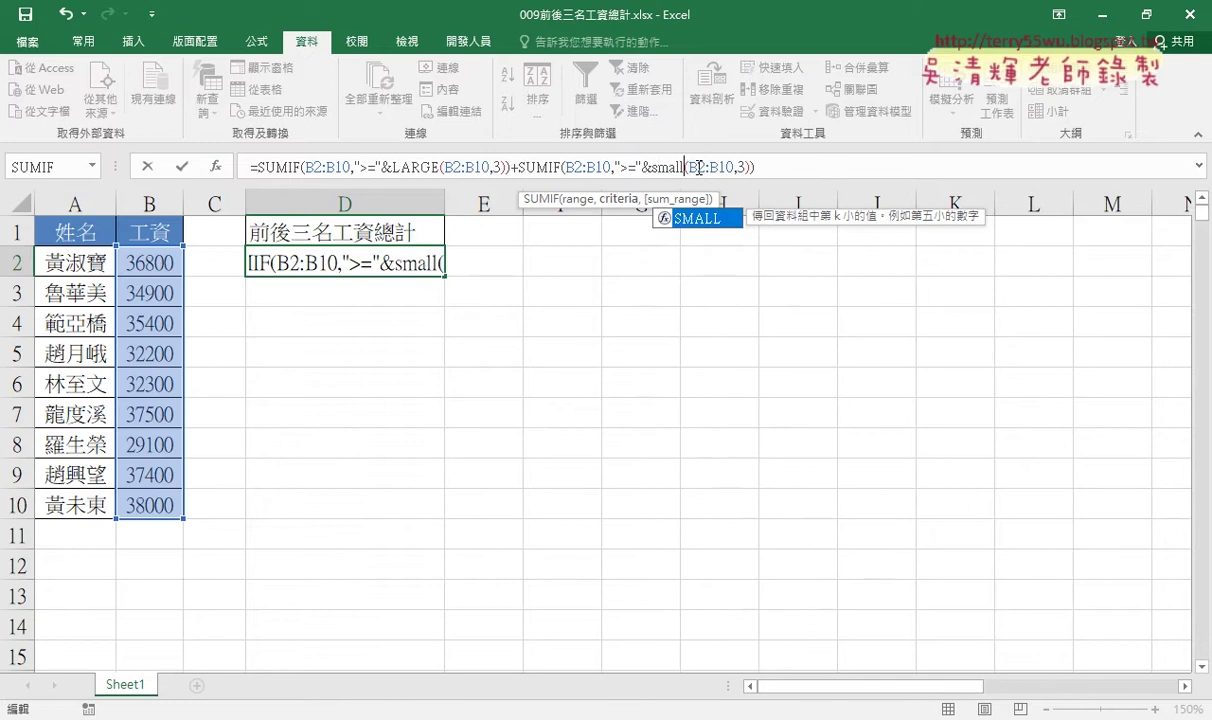
key(Escape)
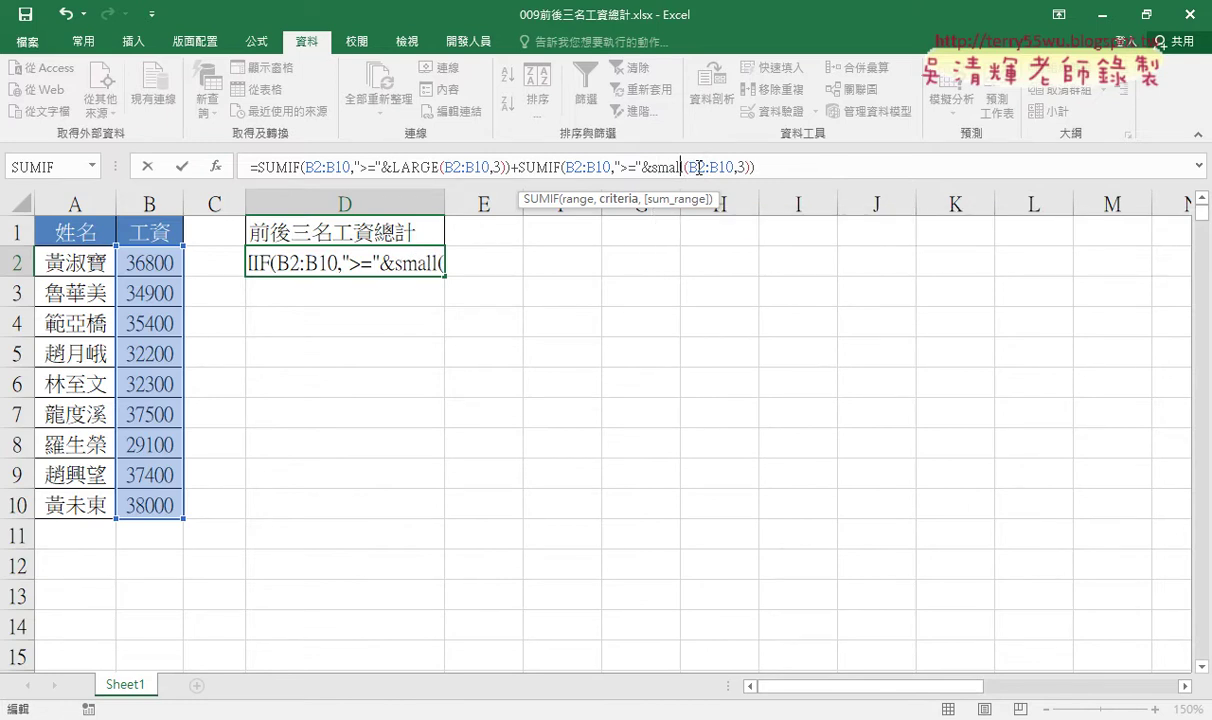
key(Left)
key(Left)
key(Left)
key(shift+Right)
text(<)
double_click(653, 168)
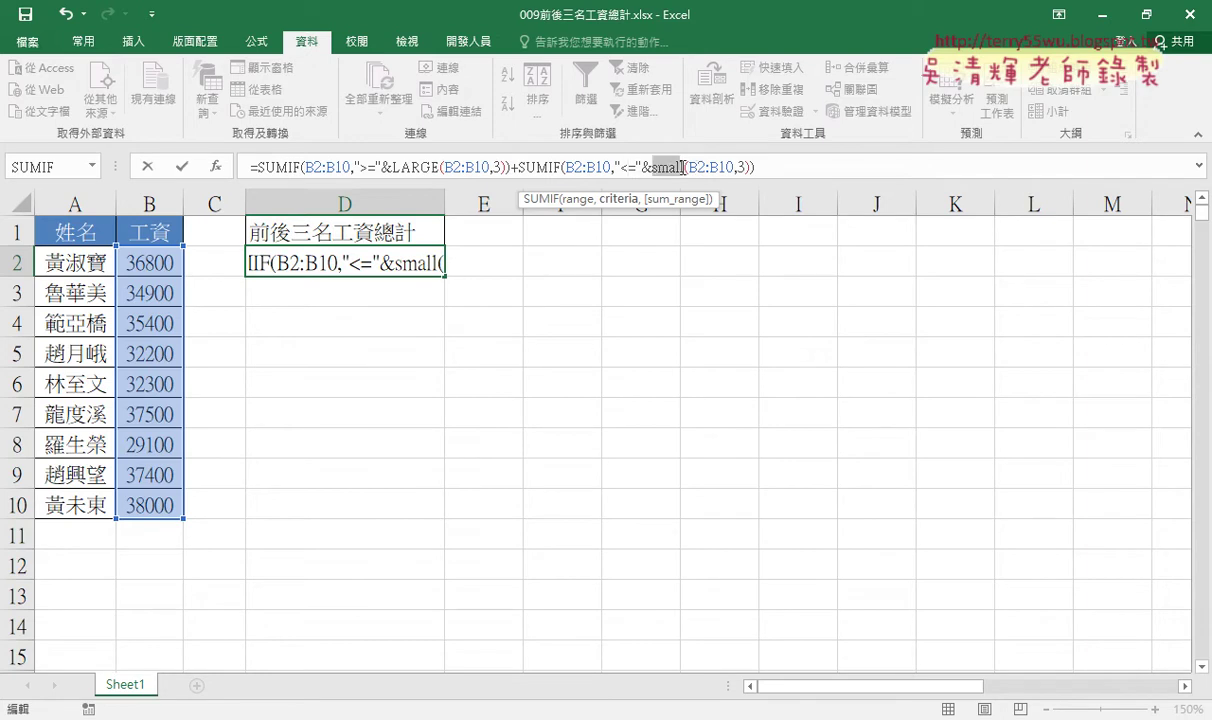
click(622, 166)
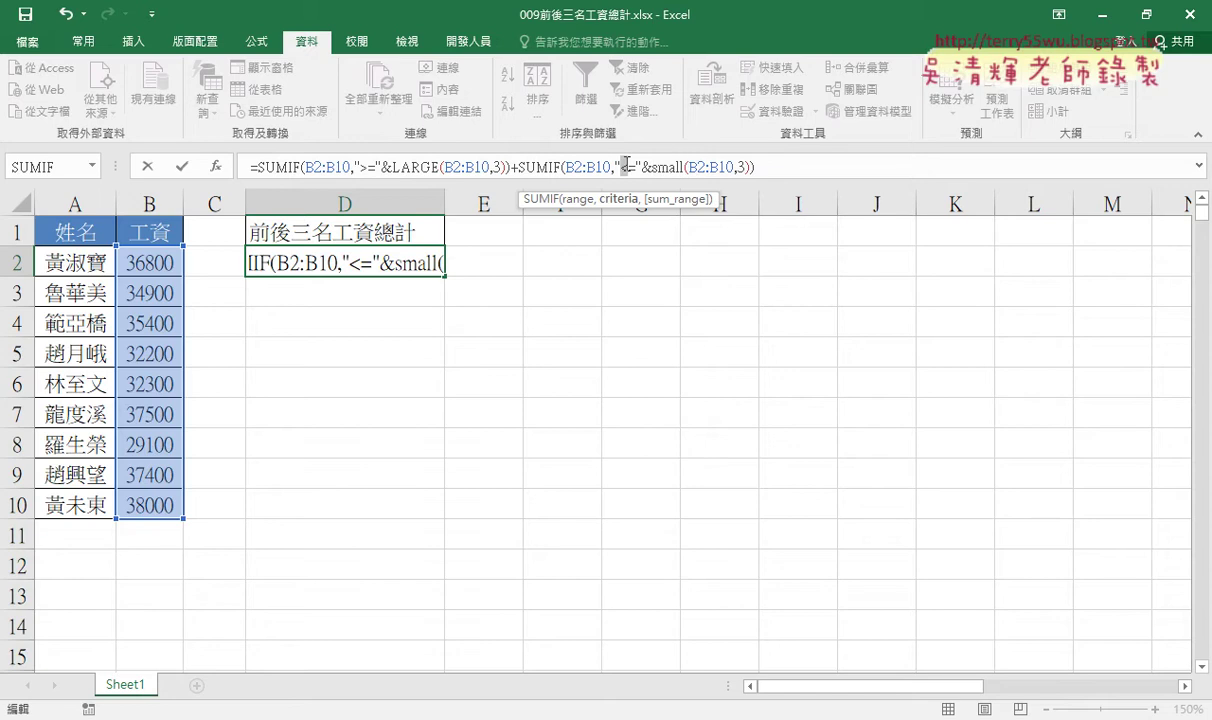
click(182, 168)
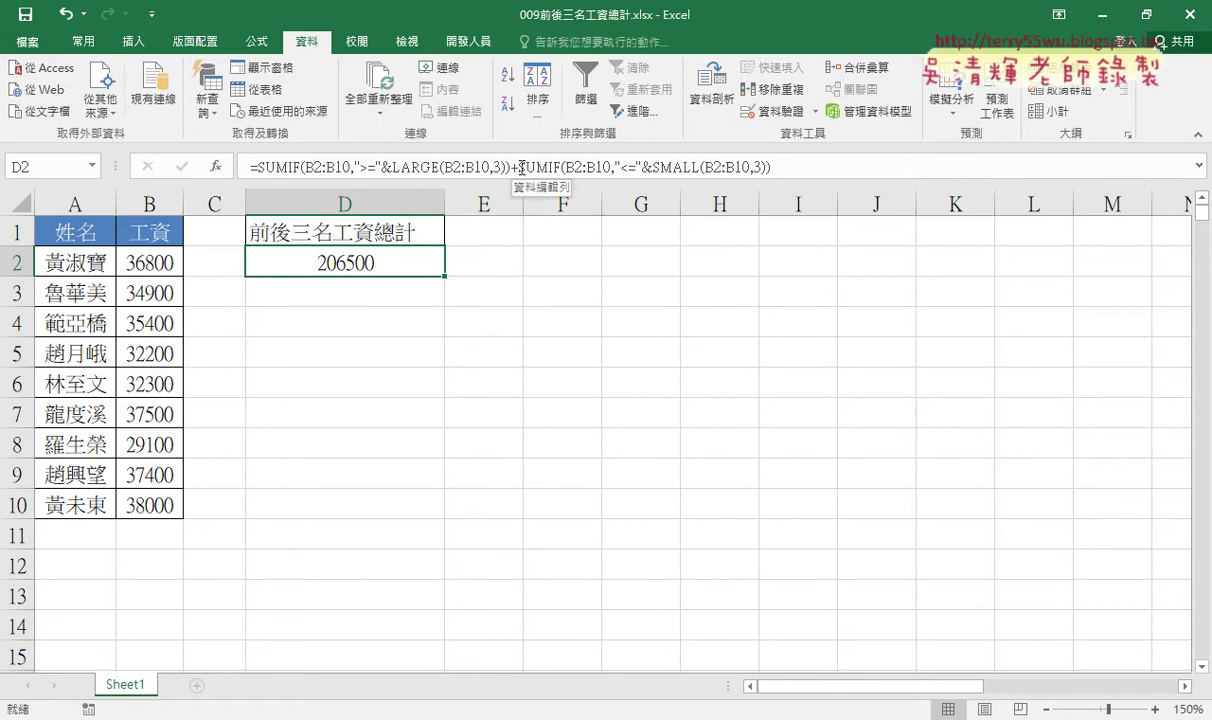
Commit the two-SUMIF formula in D2 showing 206500, then copy Sheet1 as Sheet1 (2)
drag(517, 167, 772, 168)
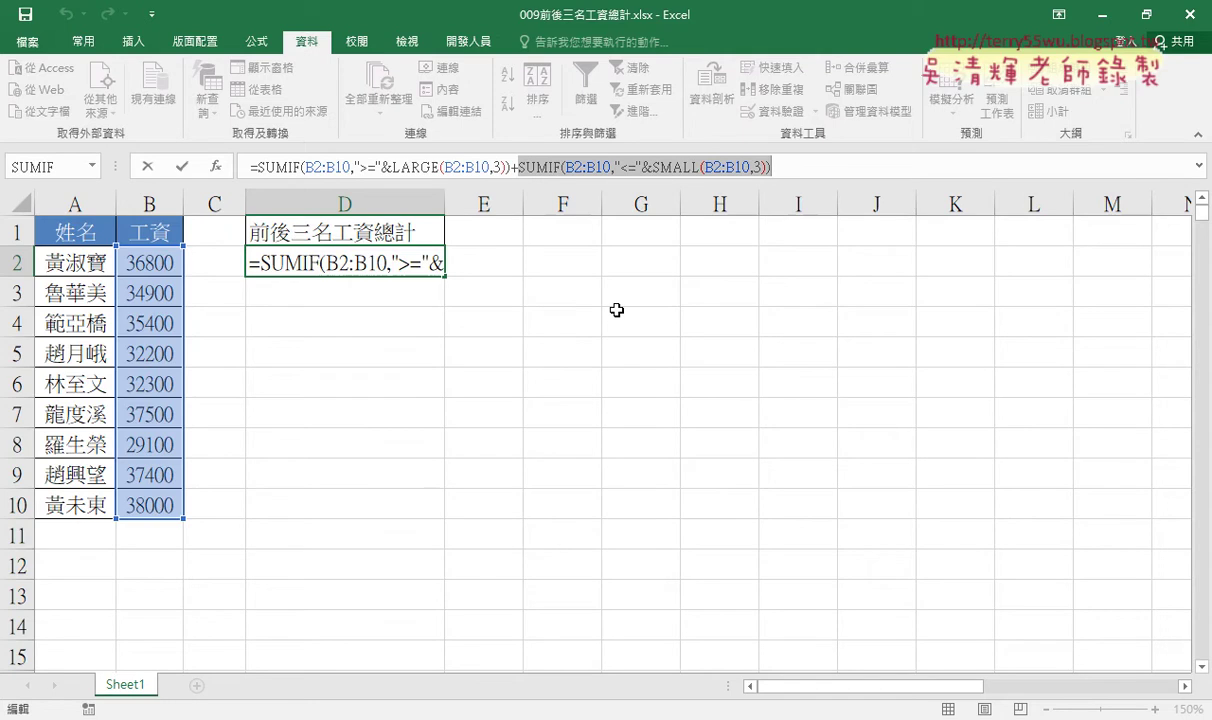
click(181, 174)
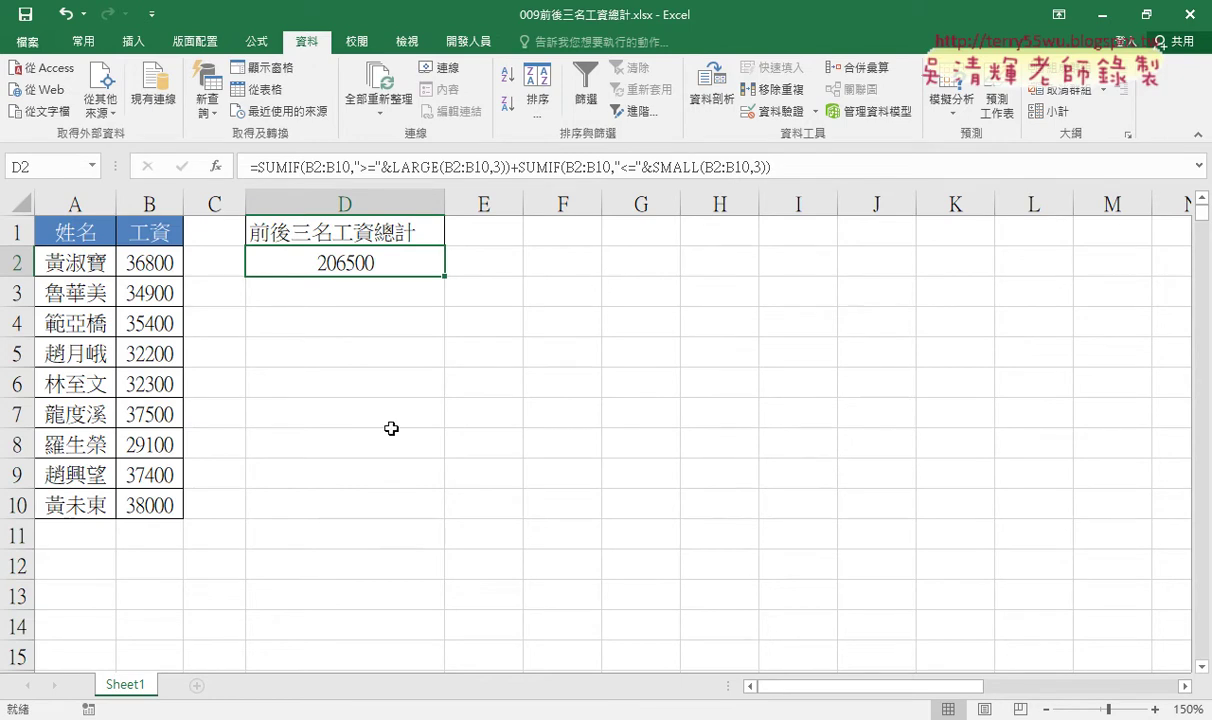
drag(153, 686, 200, 684)
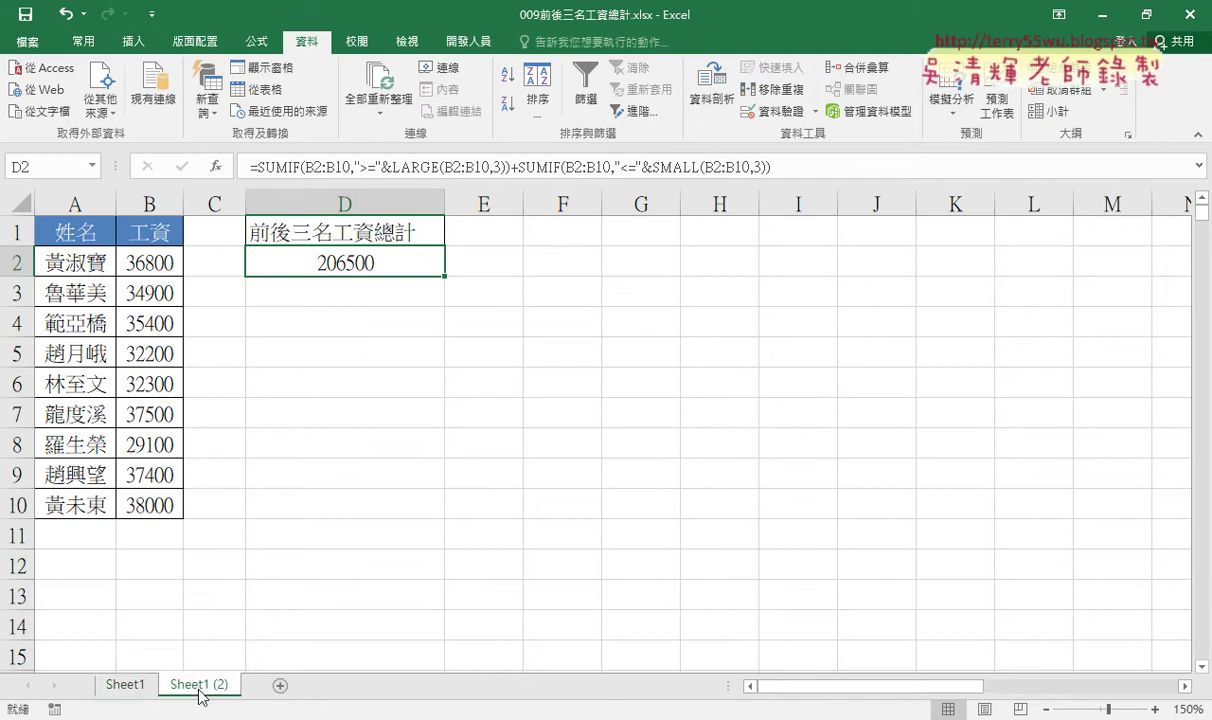
Rename the copied sheet to VBA and return to Sheet1
double_click(200, 686)
text(A)
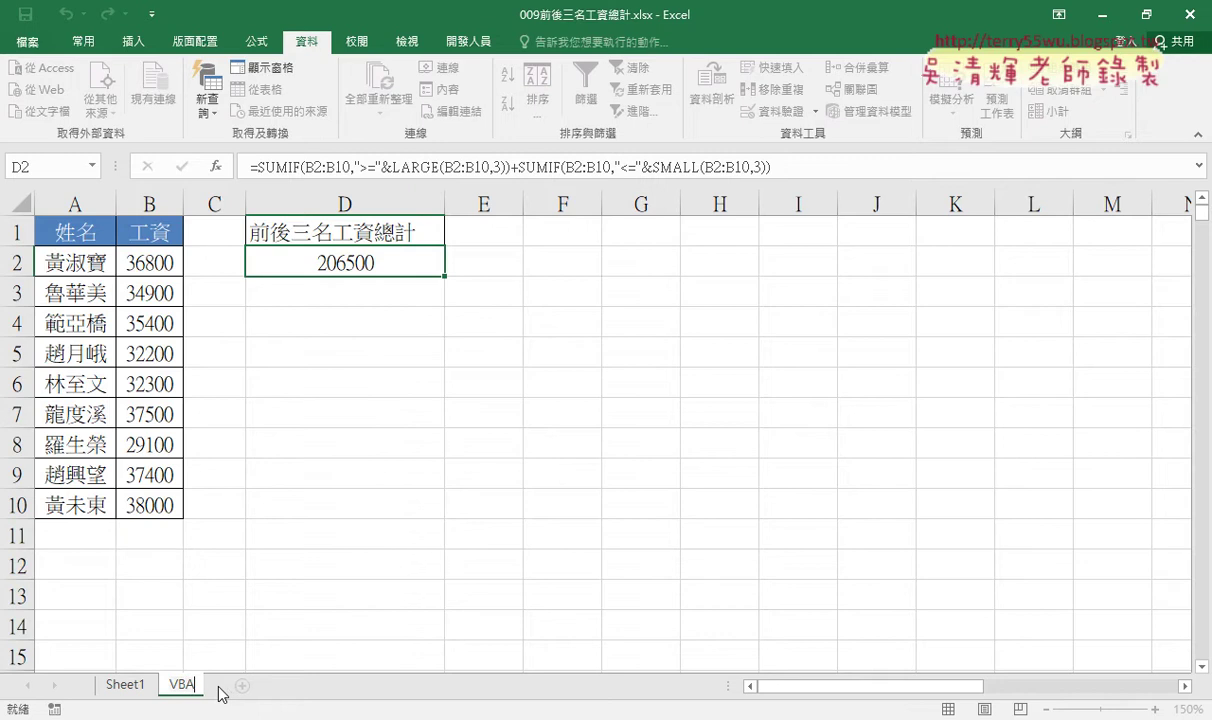
key(Return)
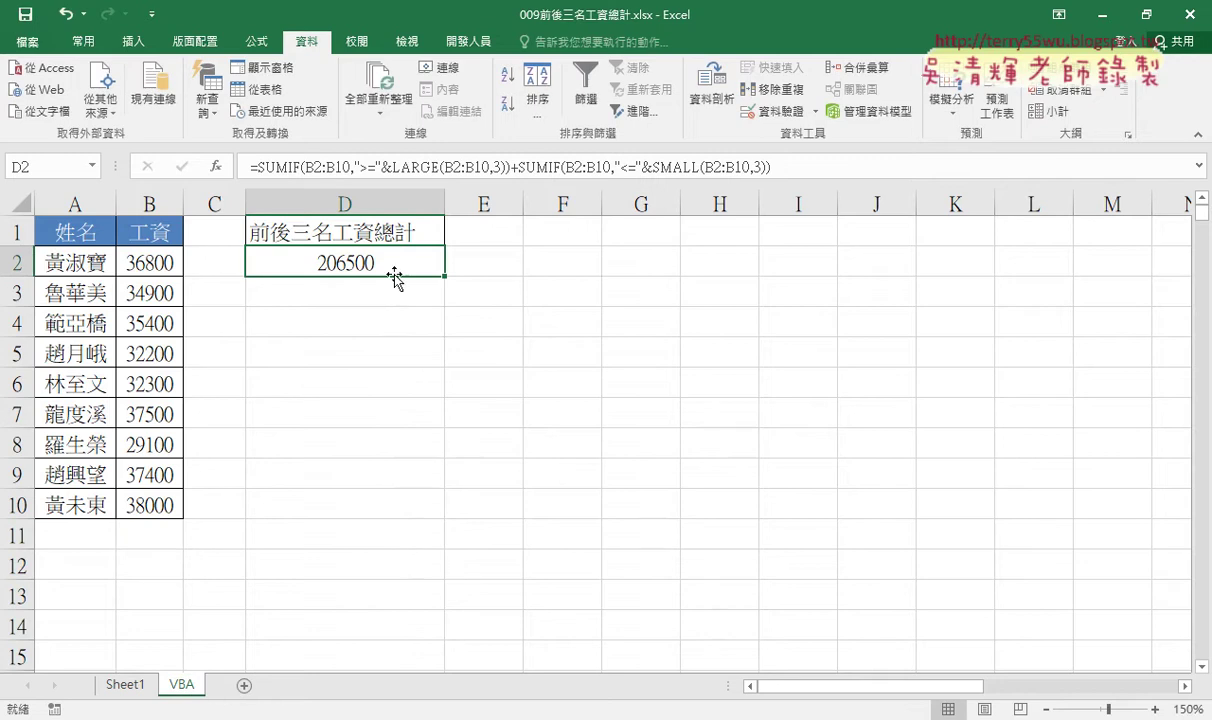
click(125, 684)
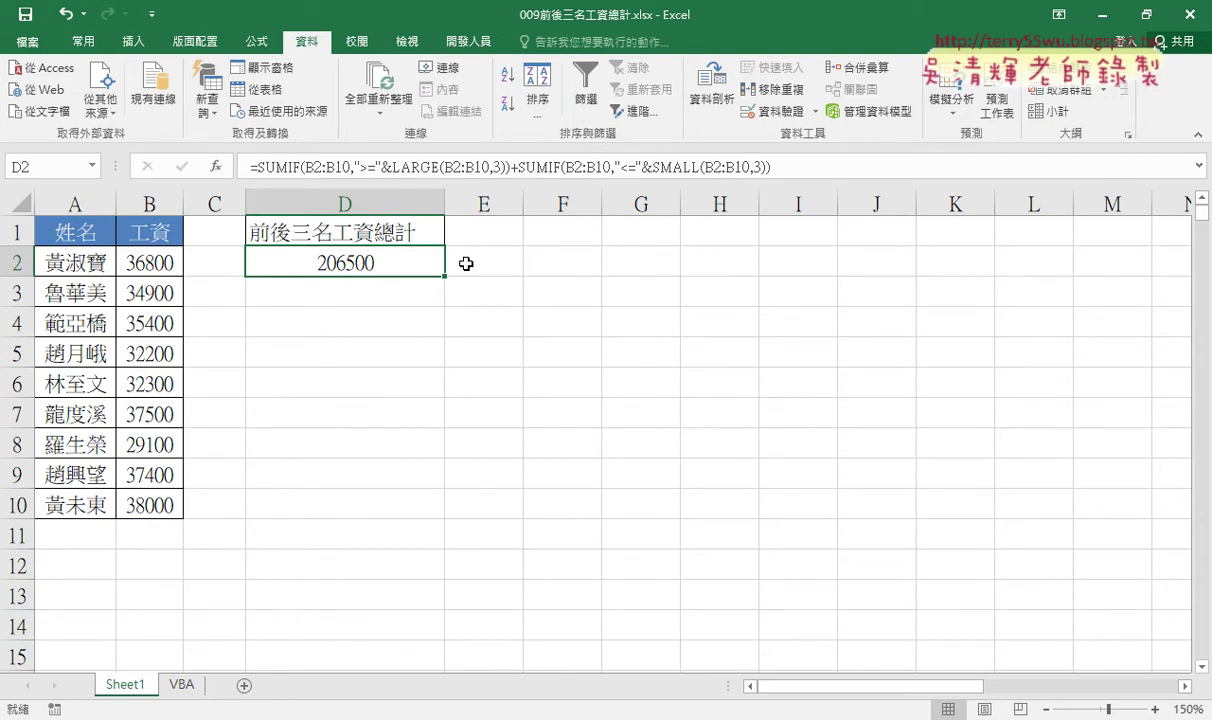
Enter =LARGE(B2:B10,3) in E2 to get the third-largest salary, 37400
click(476, 262)
click(215, 165)
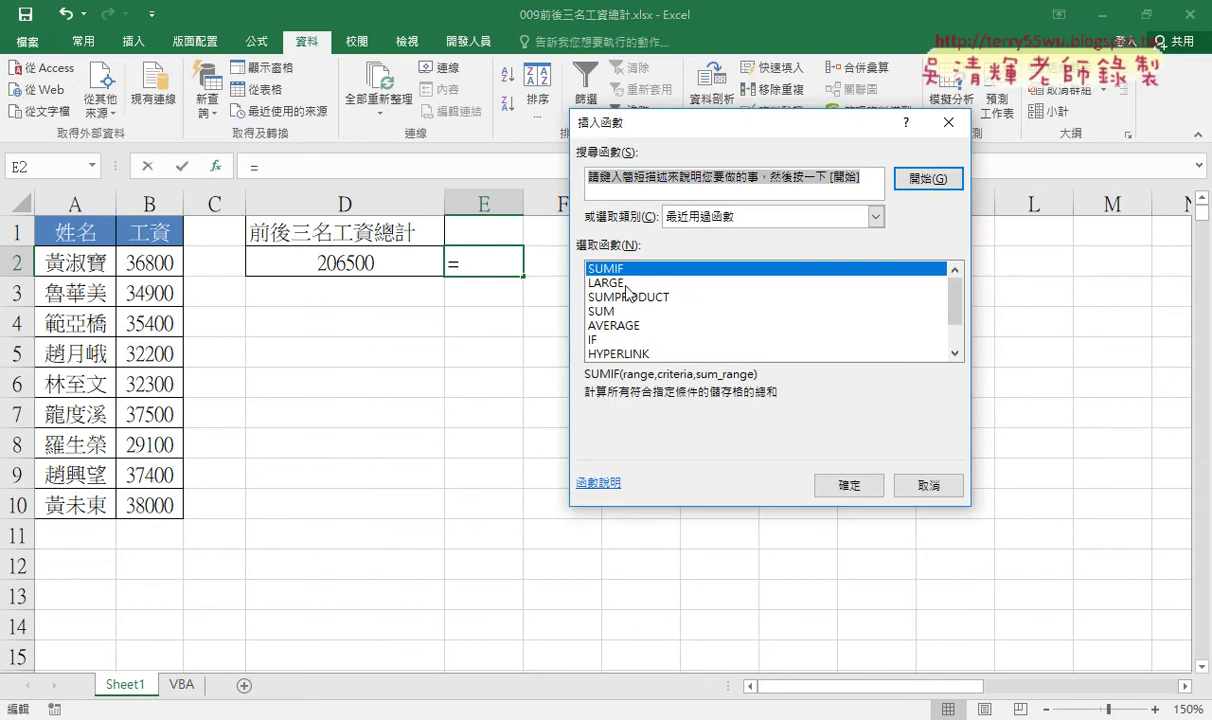
double_click(598, 283)
drag(145, 255, 150, 502)
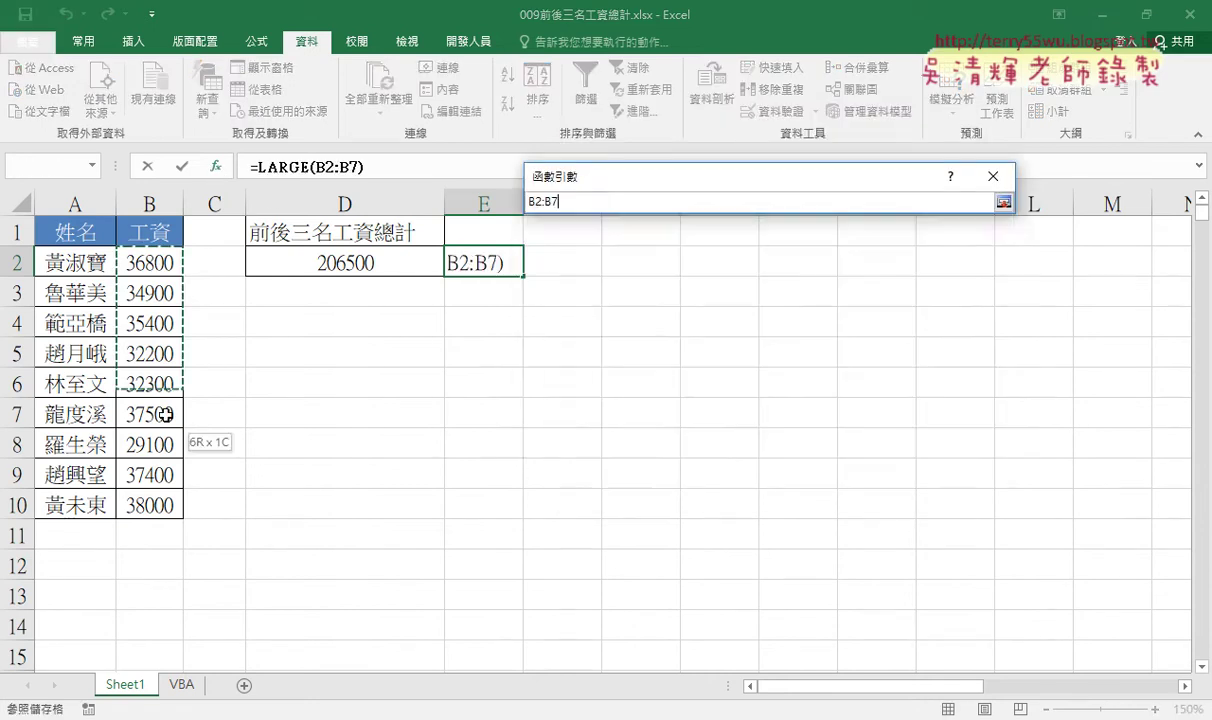
click(628, 258)
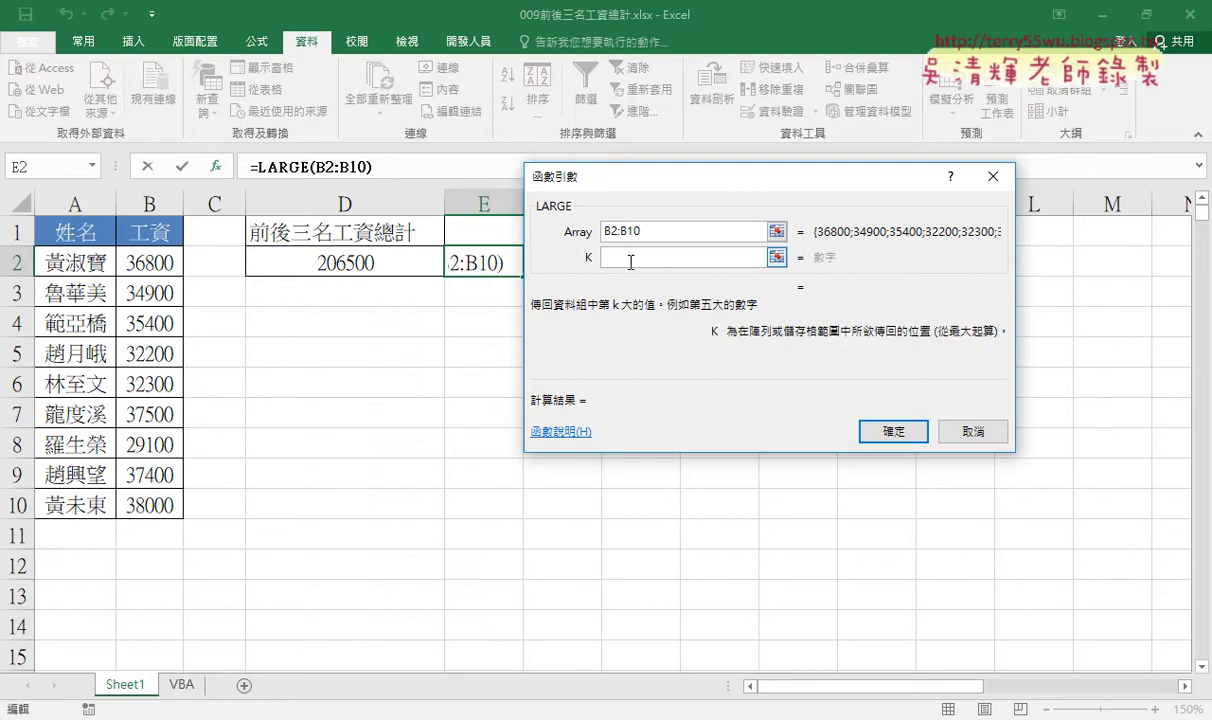
text(,3)
key(Return)
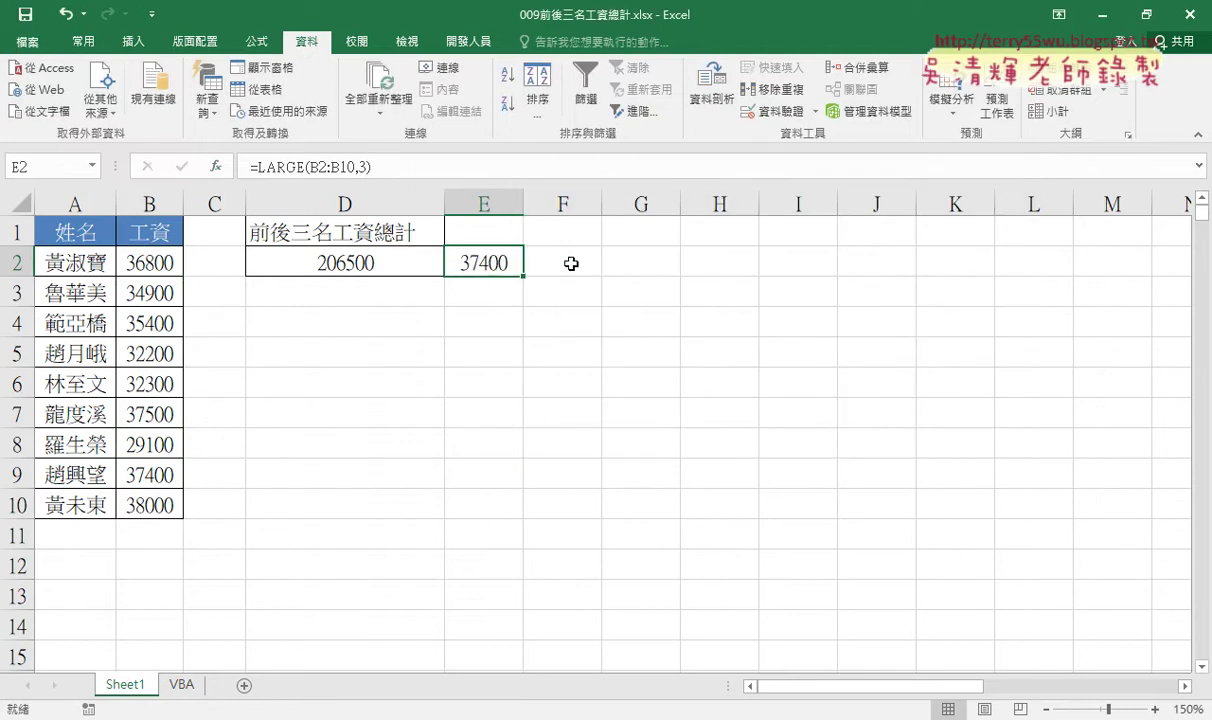
Check which name sits beside the 37400 salary, then return to F2
click(565, 267)
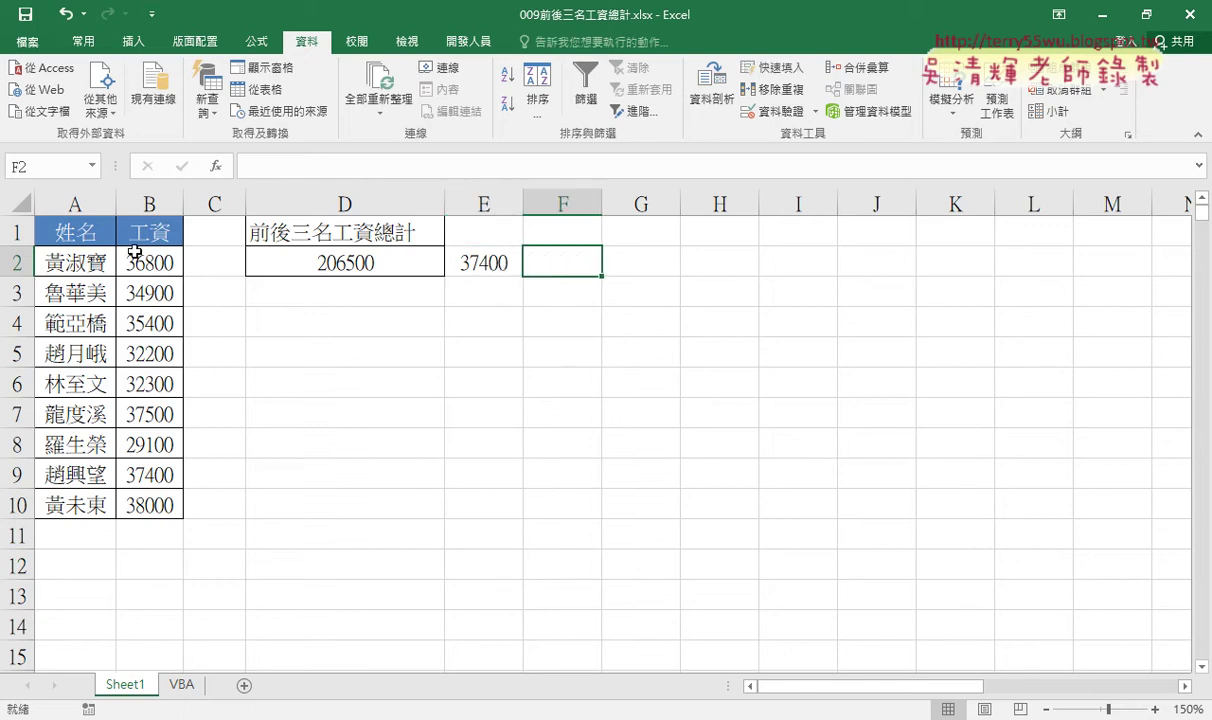
click(100, 481)
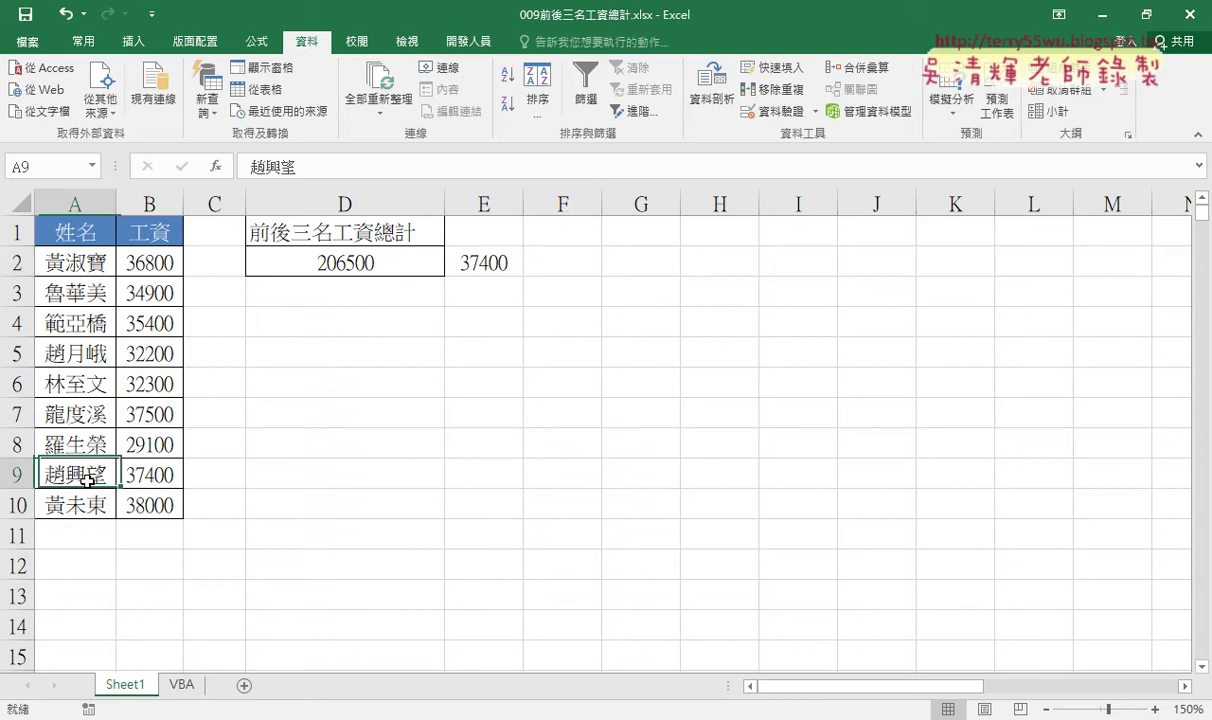
click(552, 268)
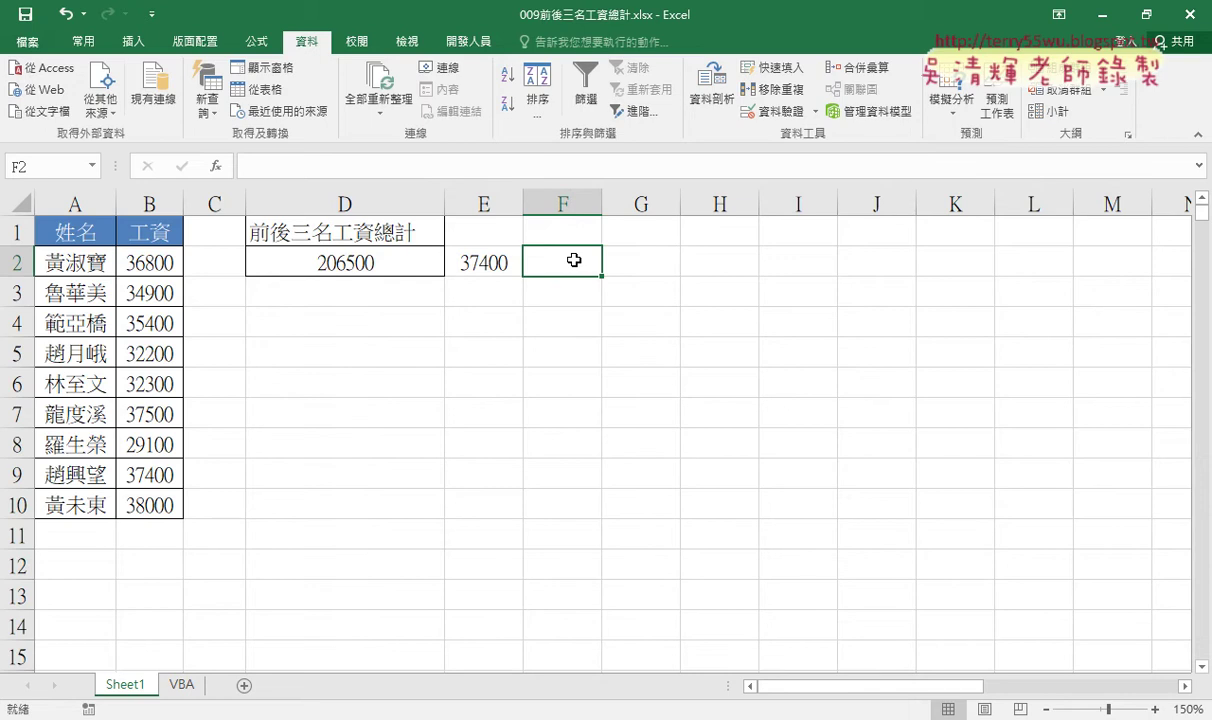
Insert MATCH into F2 from the 檢視與參照 lookup and reference category
click(212, 166)
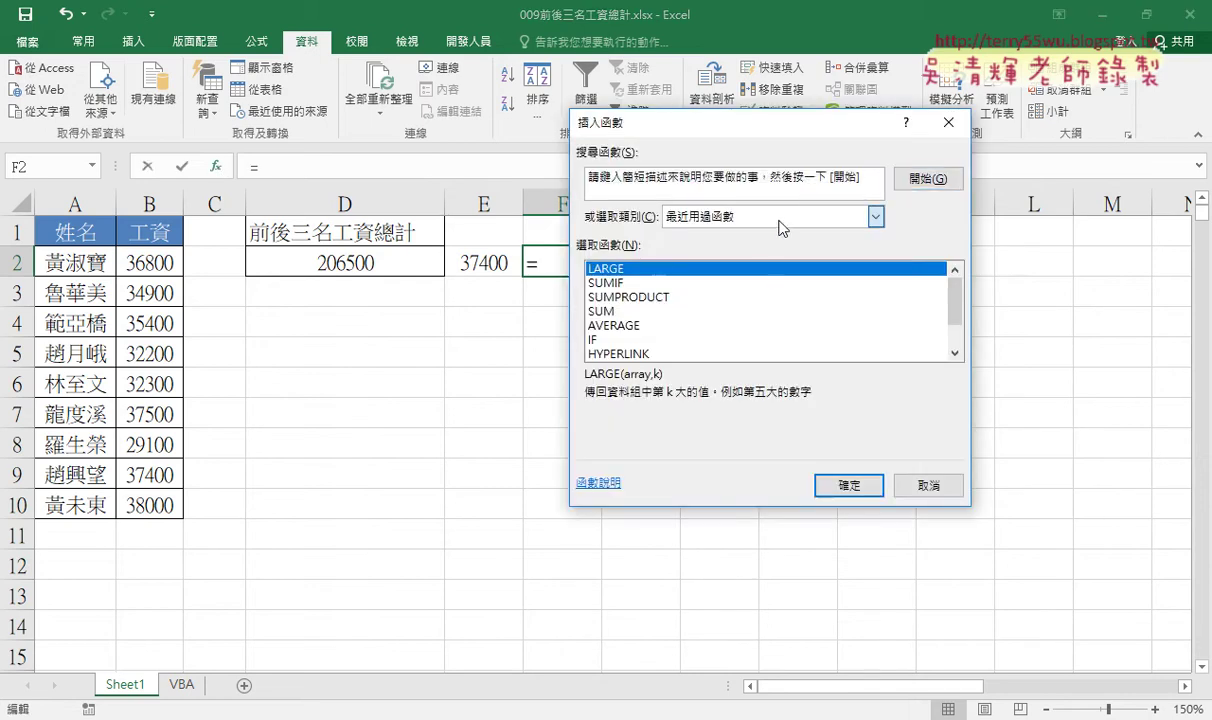
click(830, 216)
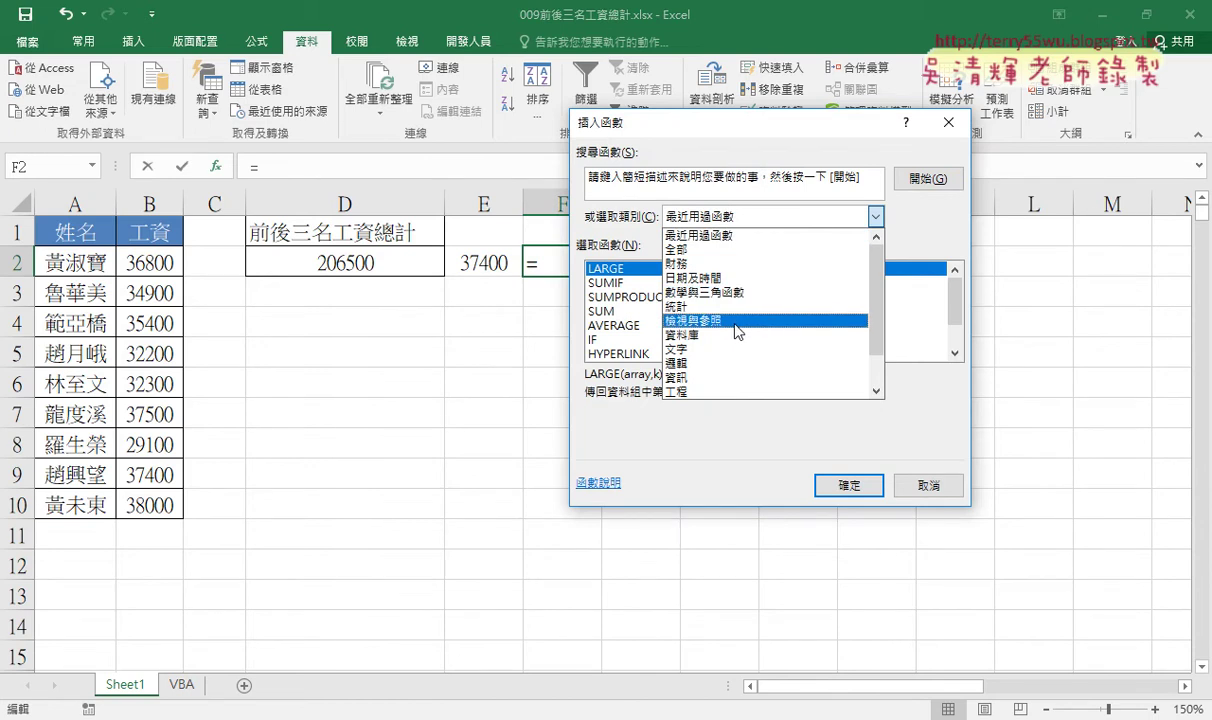
click(698, 324)
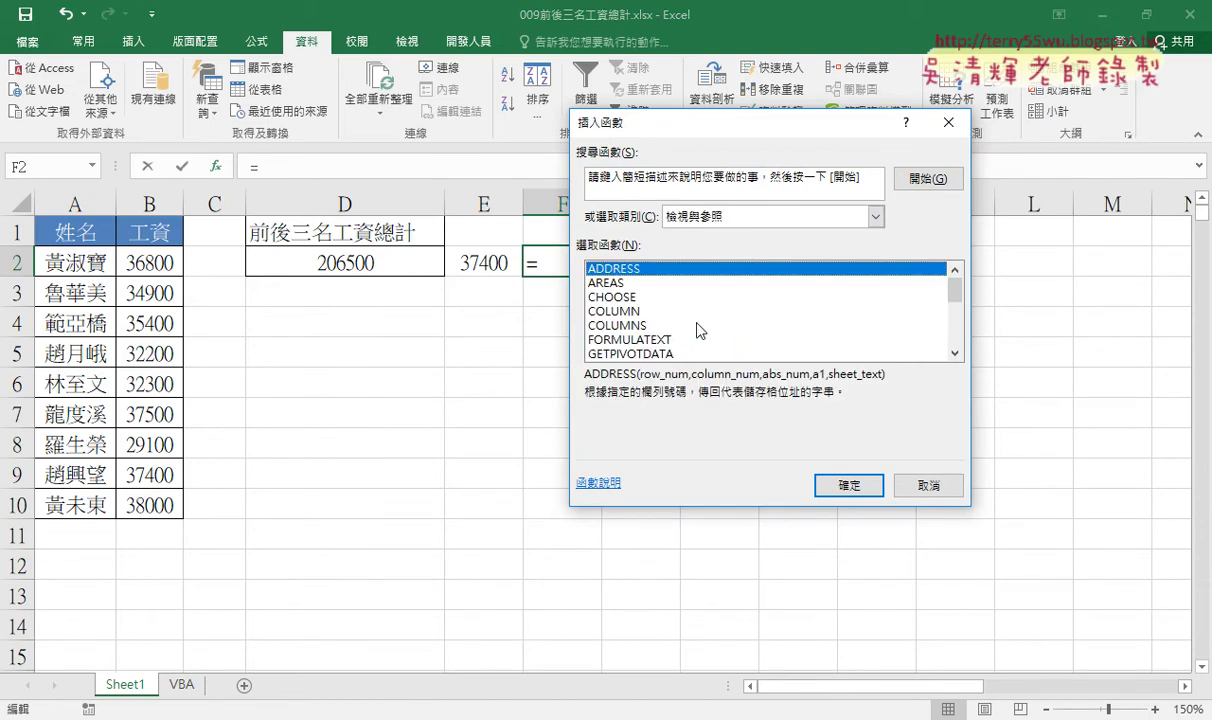
drag(956, 300, 957, 326)
click(625, 326)
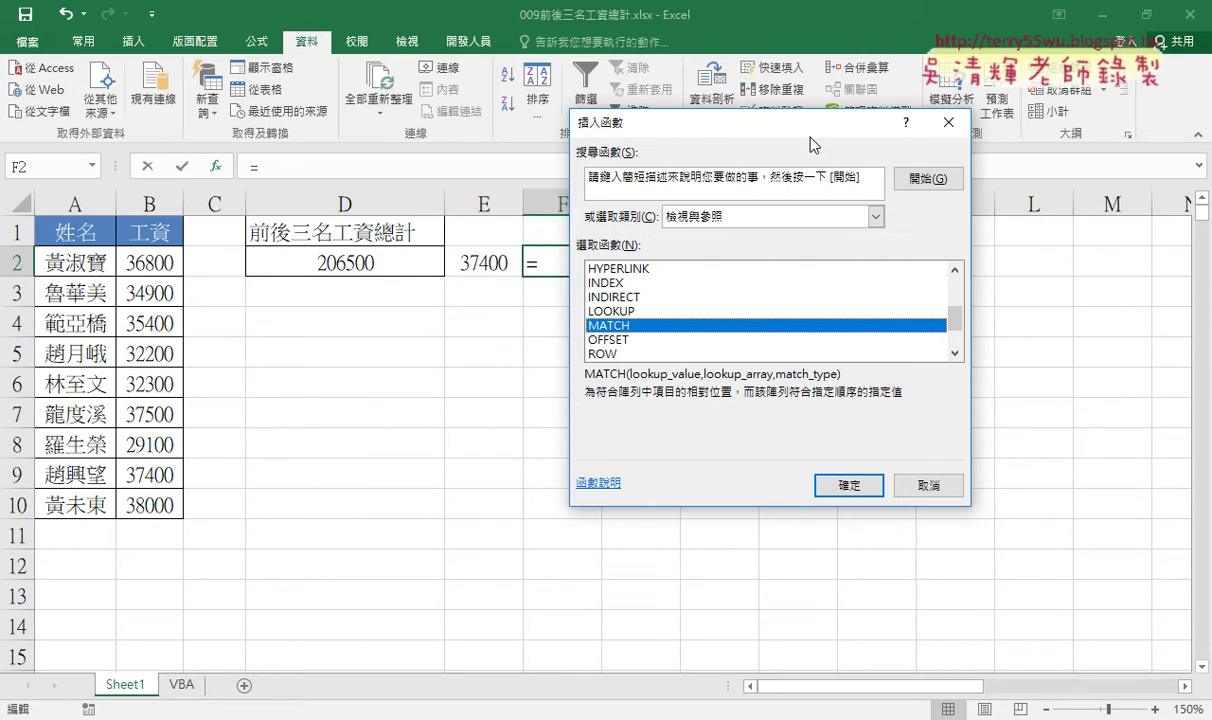
drag(810, 136, 852, 134)
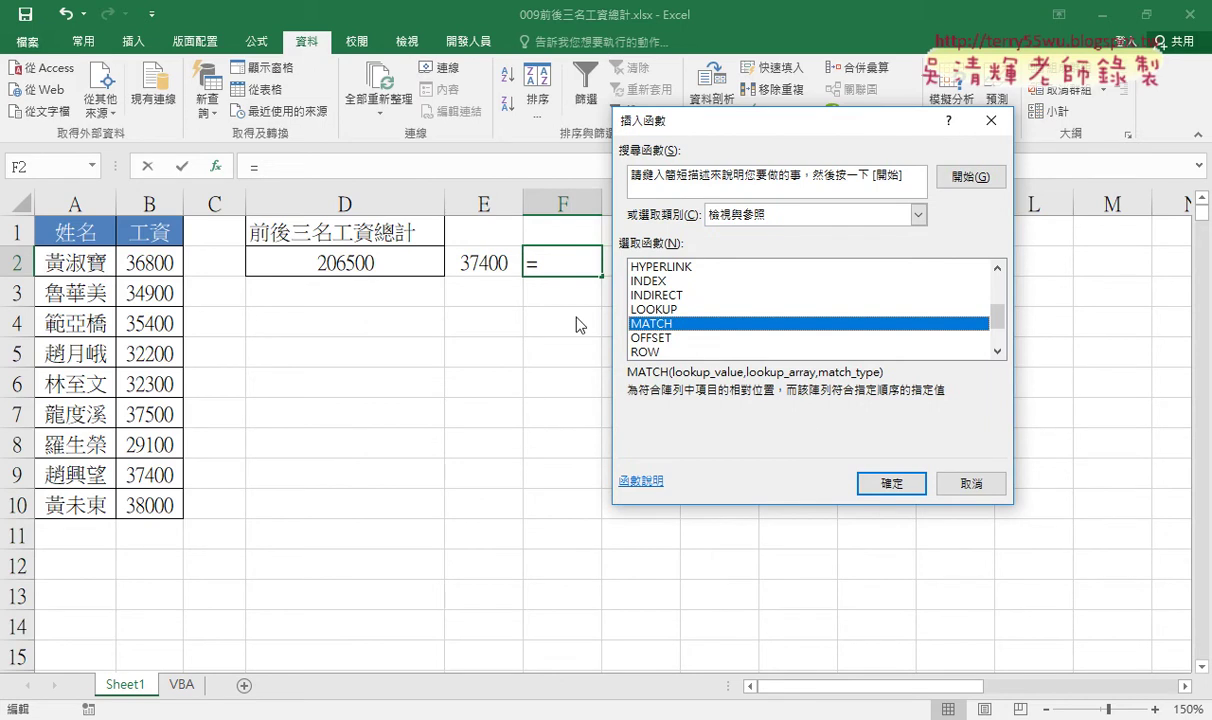
click(887, 482)
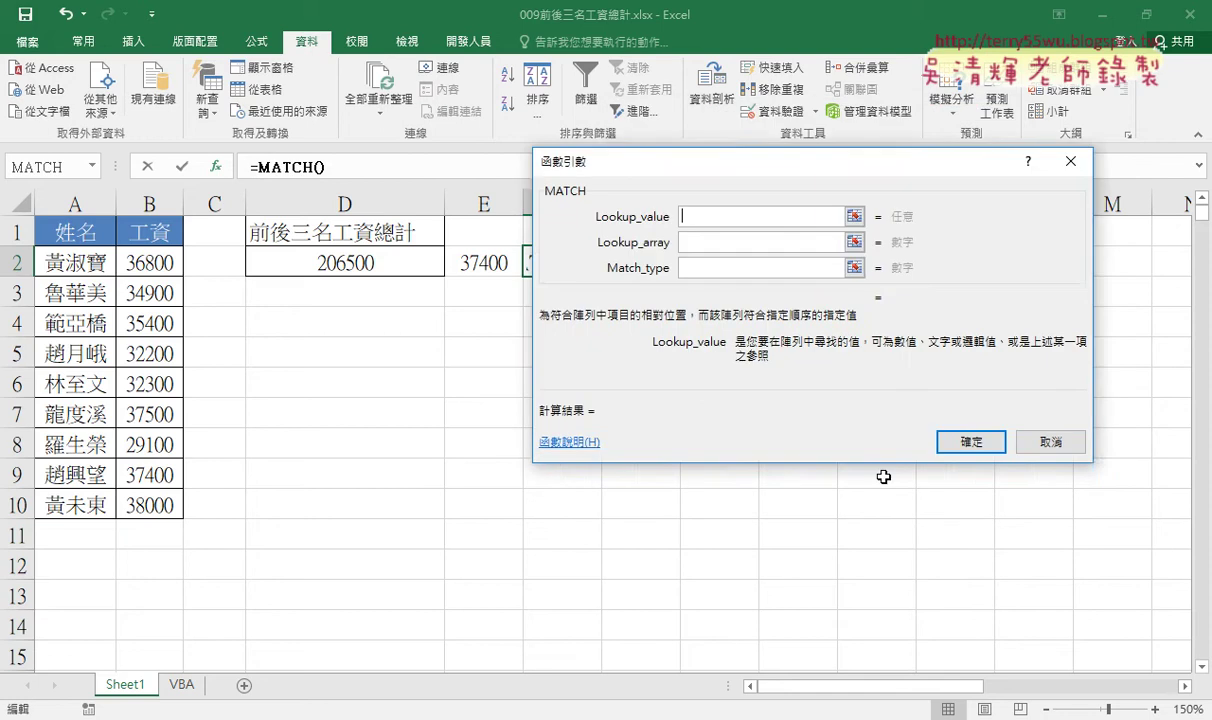
Set MATCH's Lookup_value to E2 and Lookup_array to B2:B10
drag(805, 158, 894, 153)
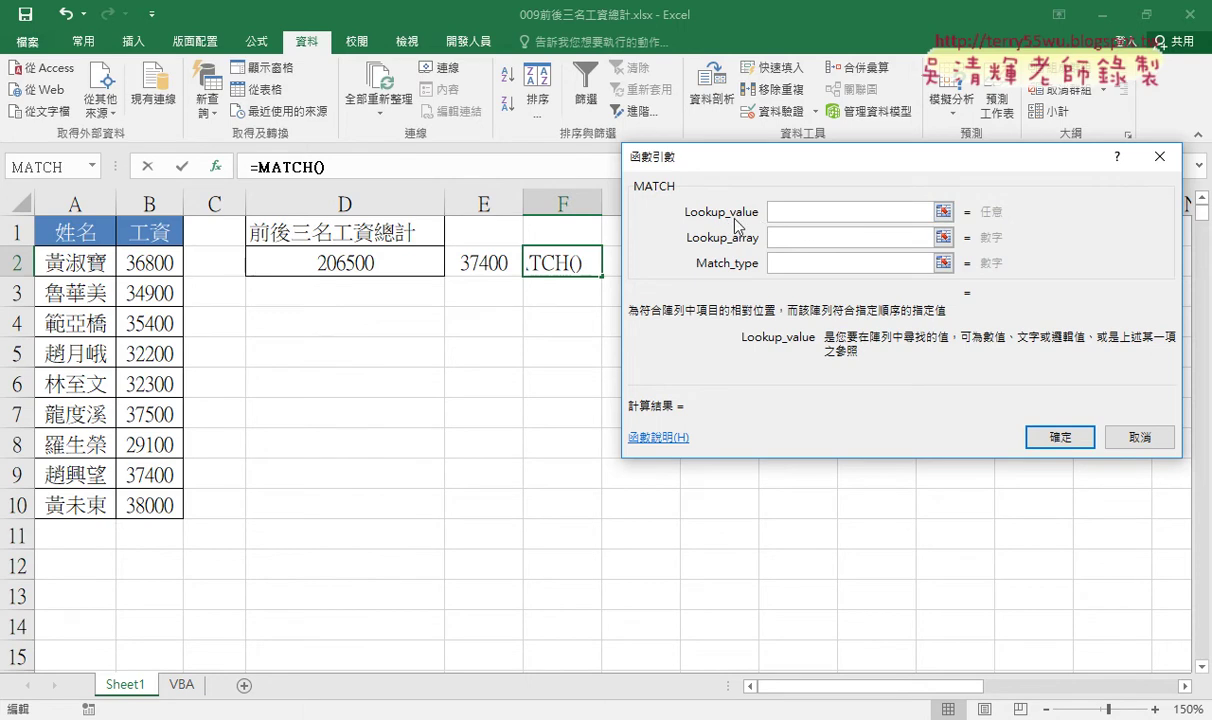
click(490, 258)
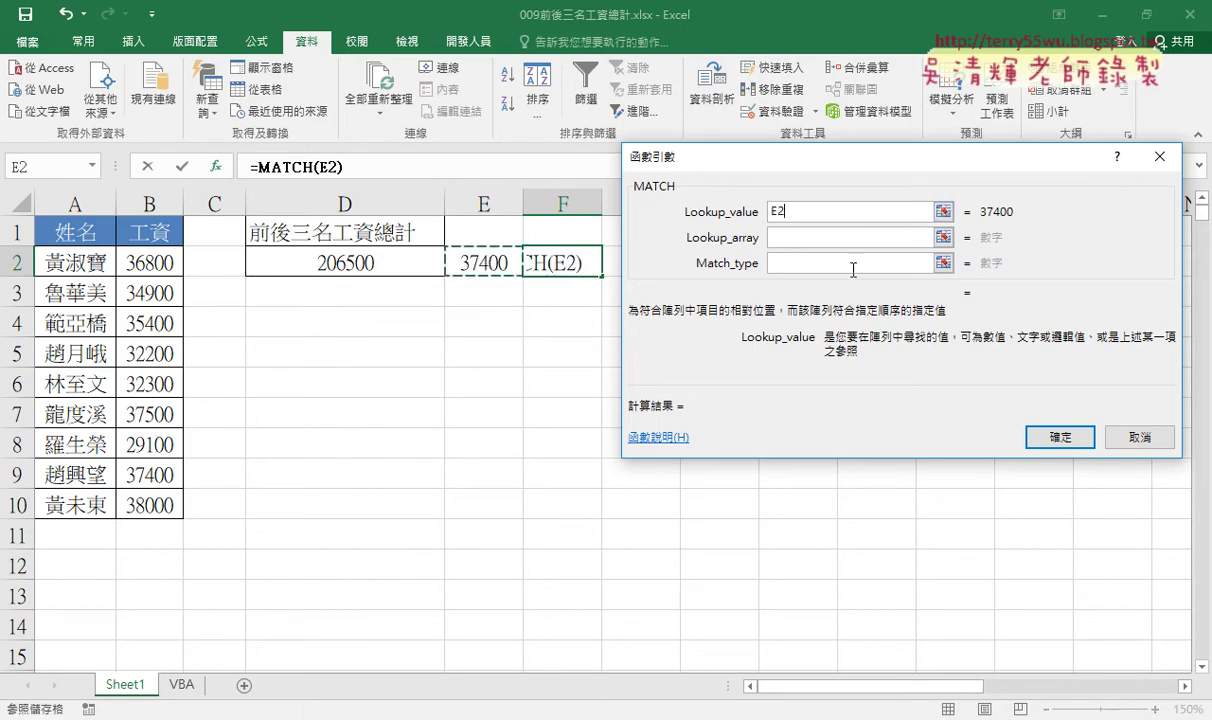
click(800, 241)
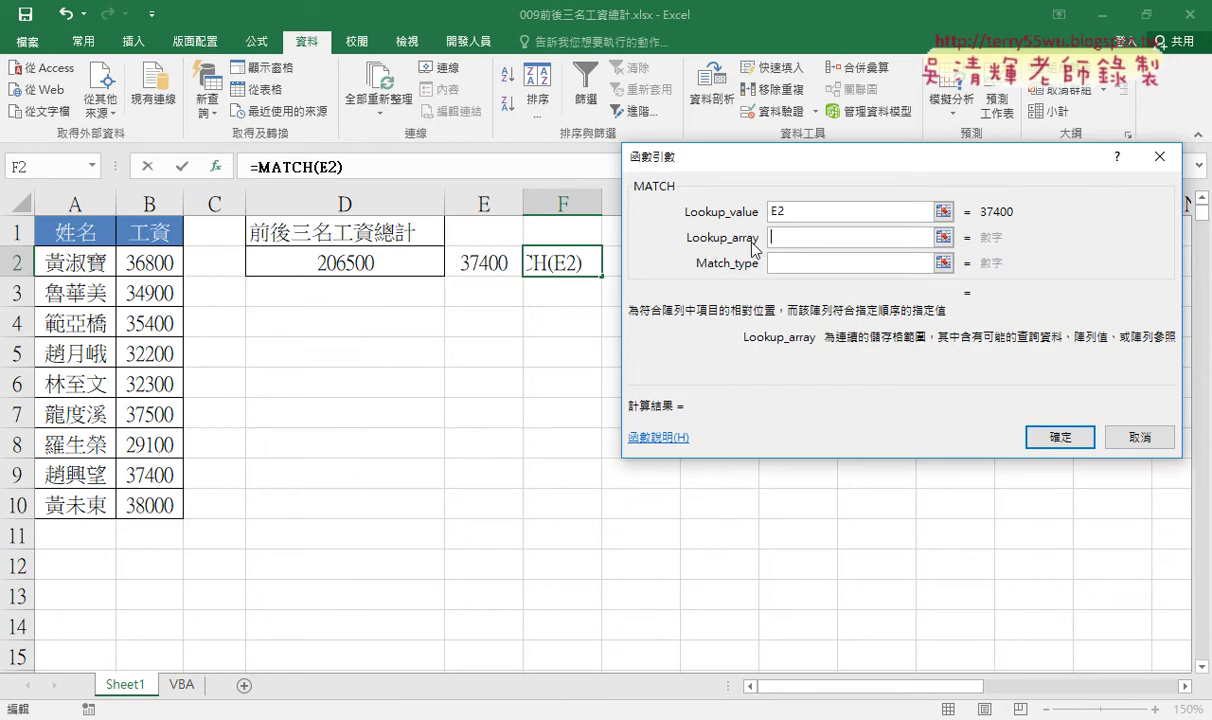
click(144, 263)
drag(144, 263, 143, 503)
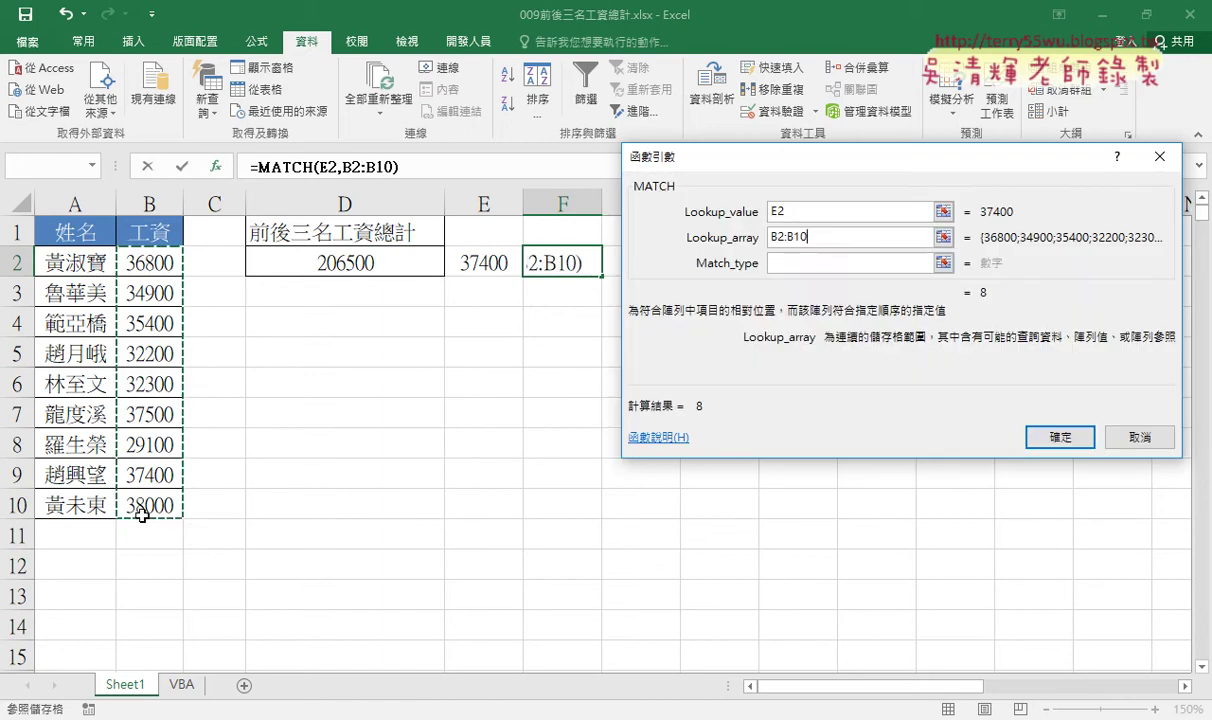
Try 0, then false, as Match_type, and clear the false entry
click(790, 263)
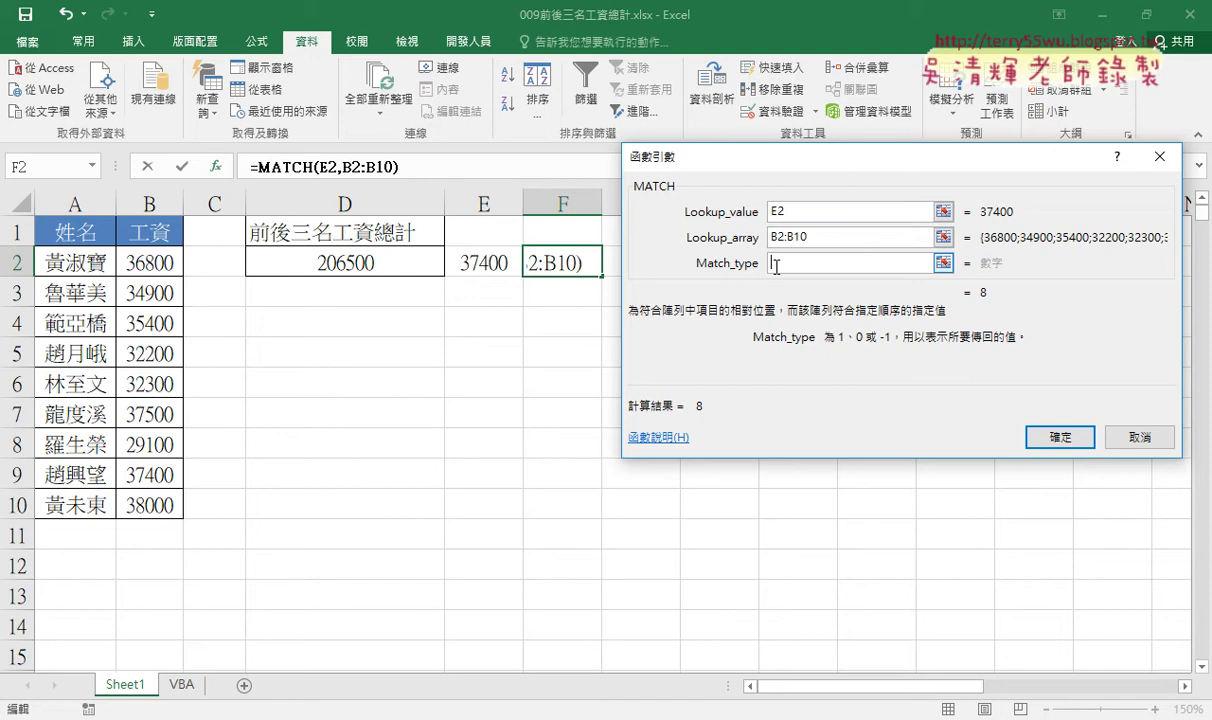
text(0)
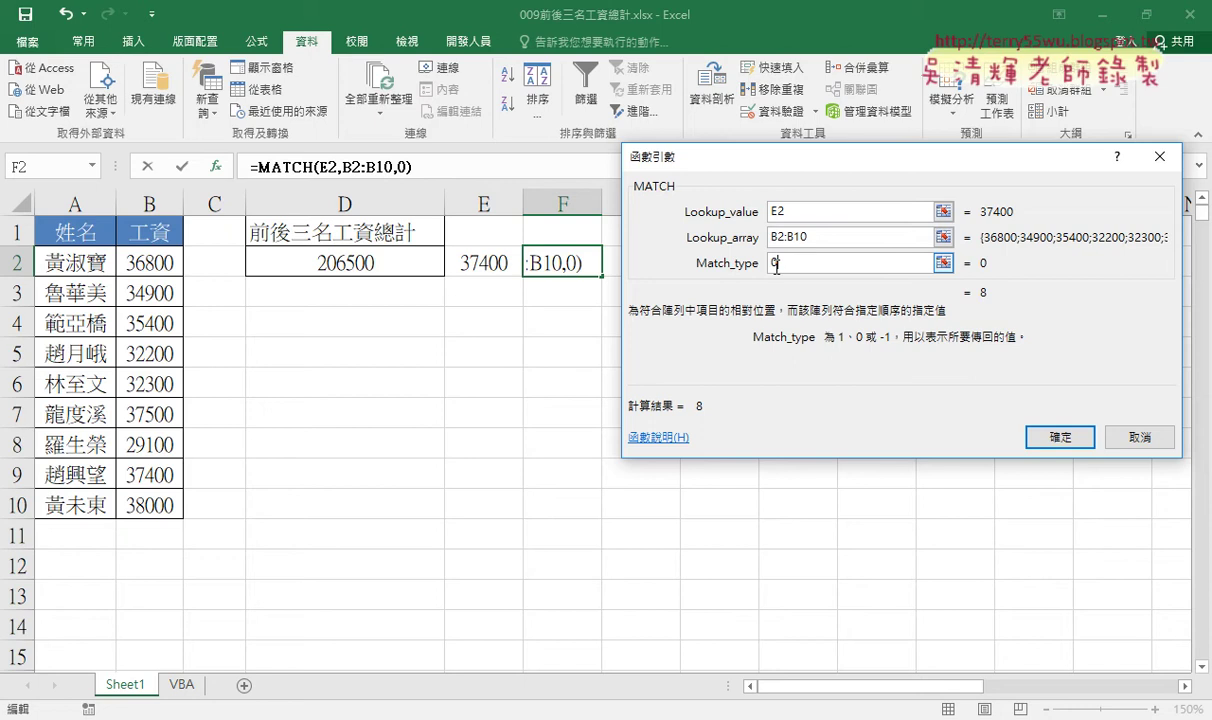
double_click(773, 262)
text(f)
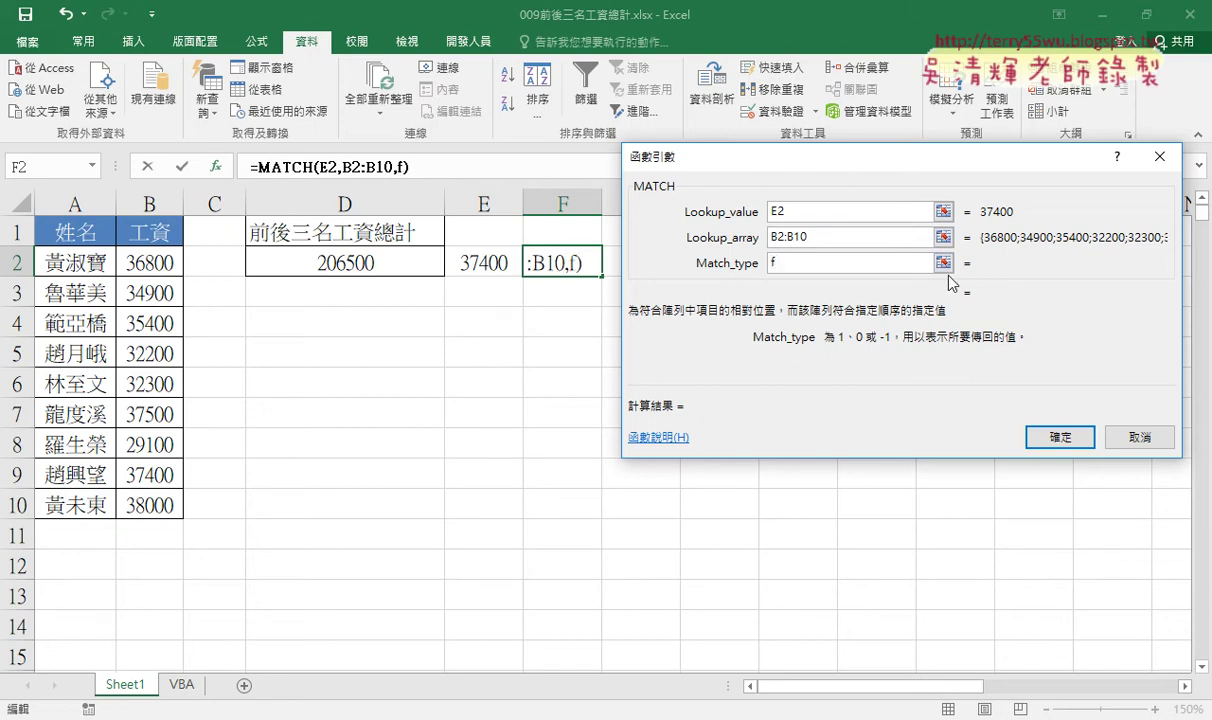
text(als)
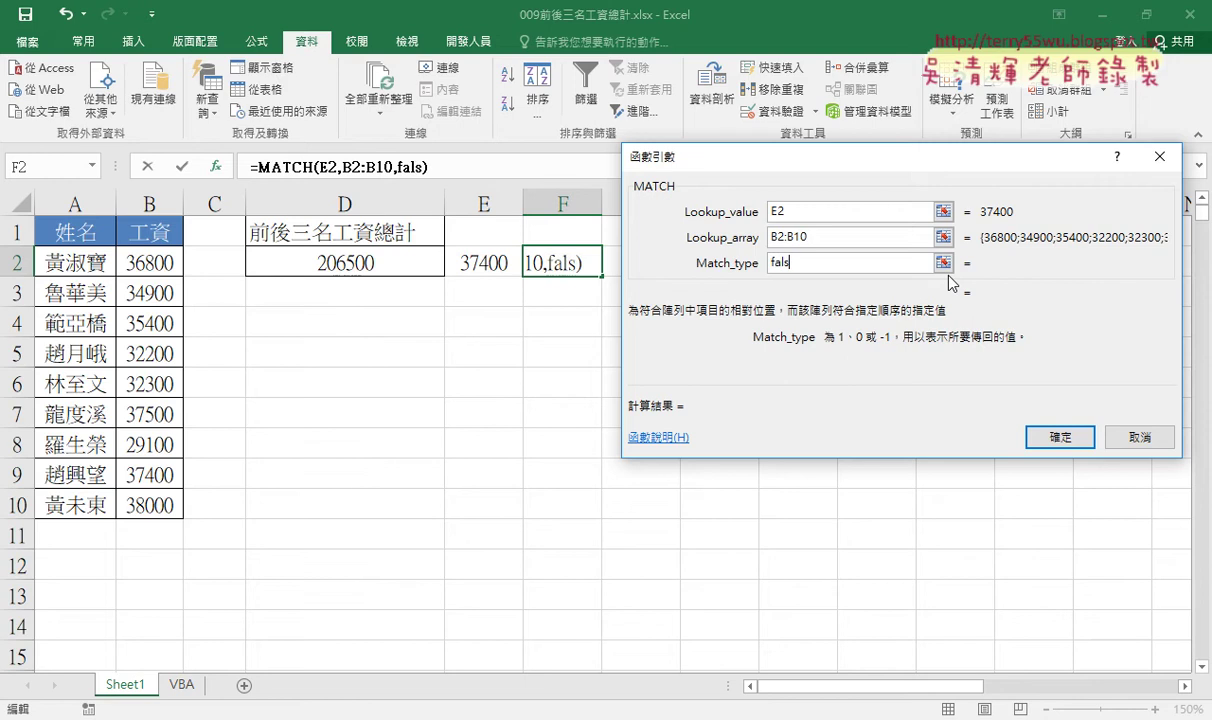
text(e)
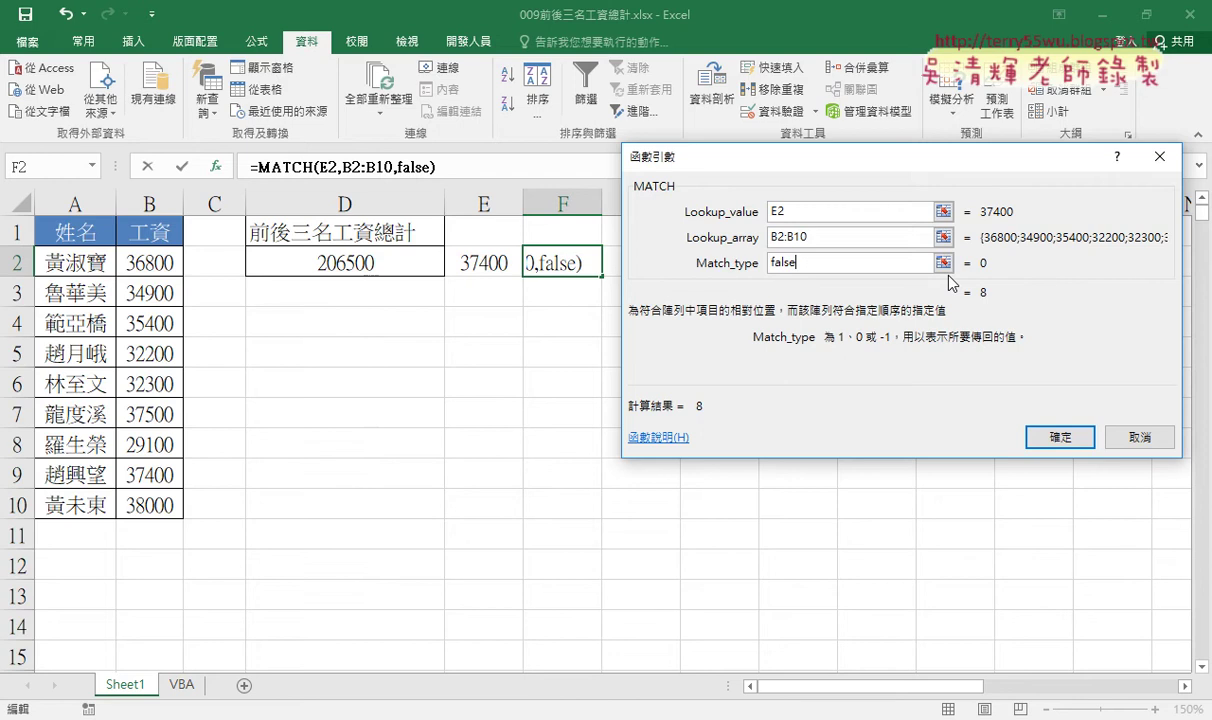
key(BackSpace)
key(BackSpace)
key(BackSpace)
key(BackSpace)
key(BackSpace)
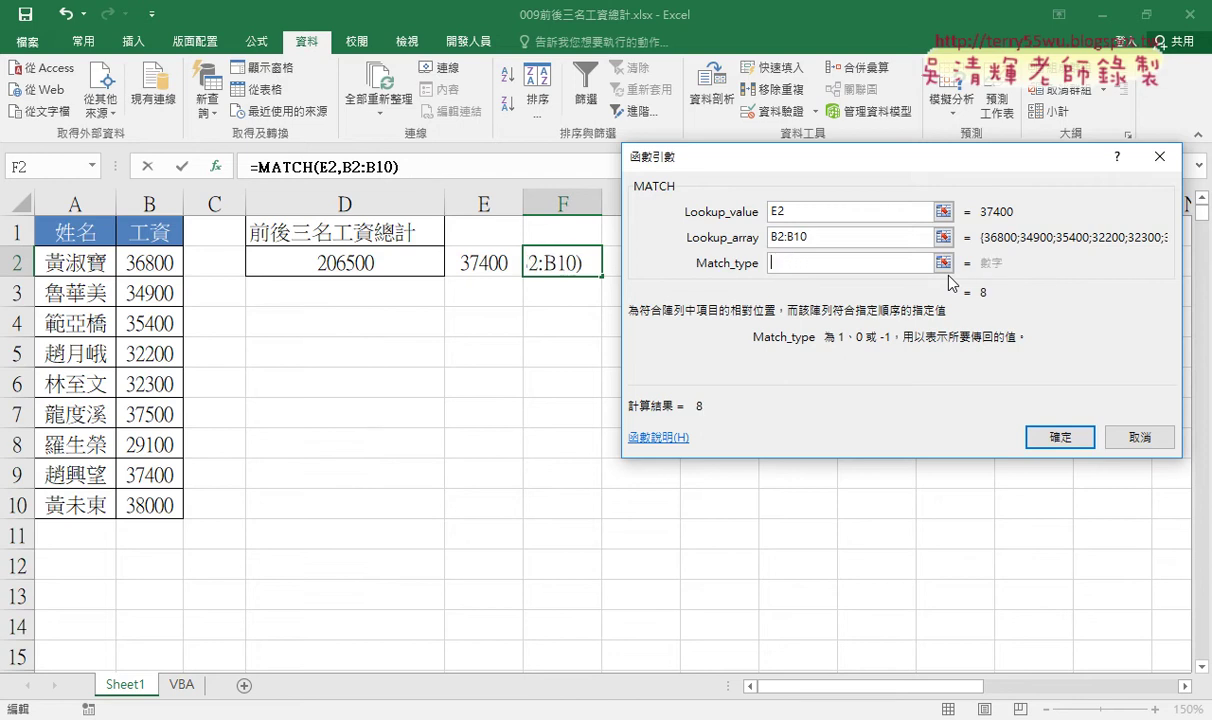
Set Match_type to 0, highlighting the B2:B10 salary column and the 37400 in B9
text(0)
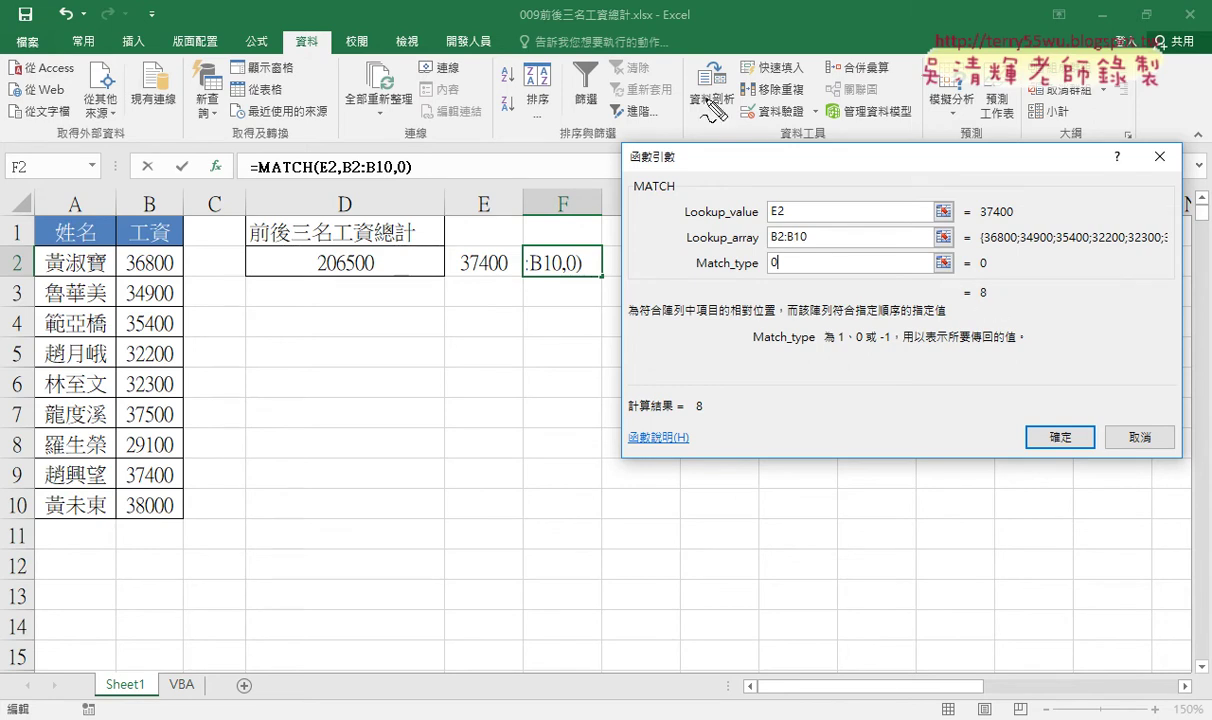
drag(114, 252, 111, 522)
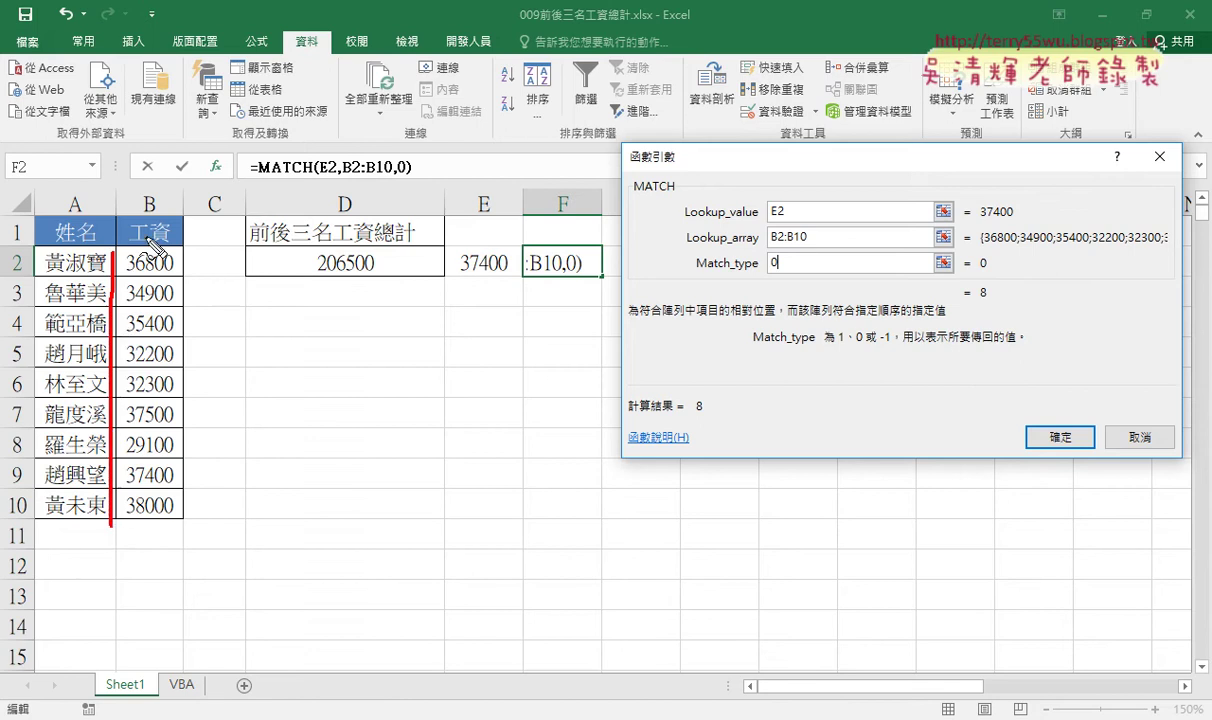
mouse_move(118, 250)
mouse_down()
mouse_move(195, 447)
mouse_move(113, 522)
mouse_up()
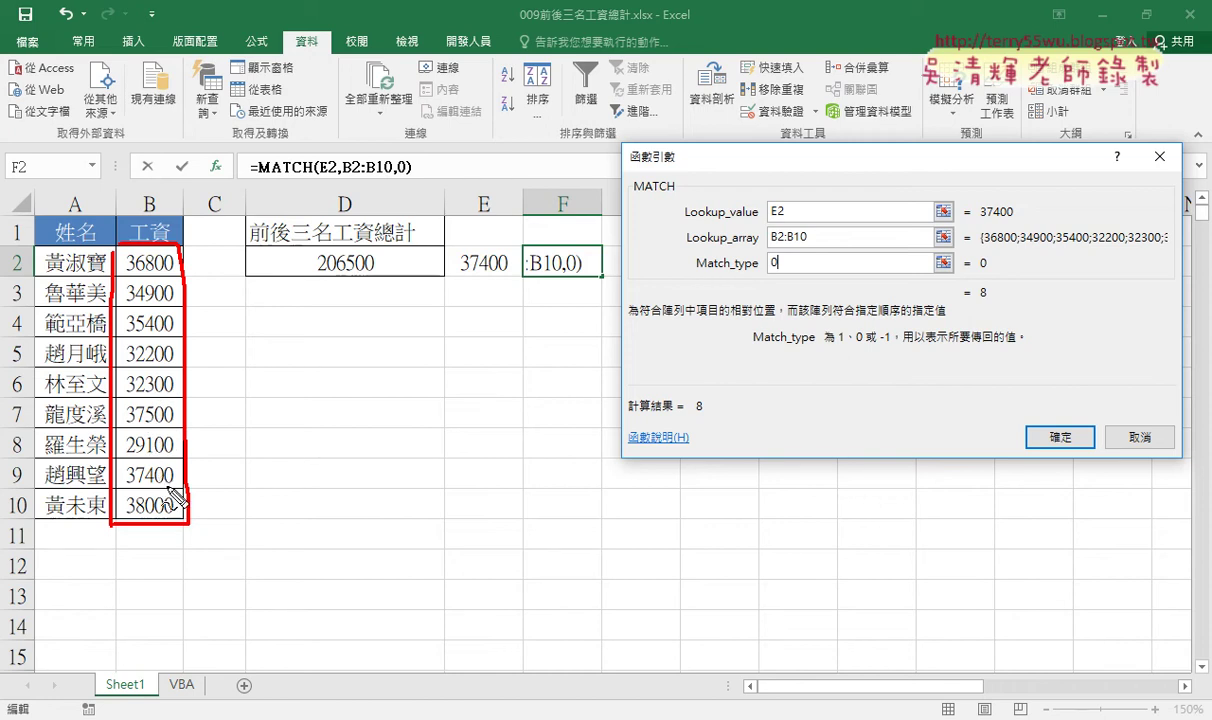
mouse_move(168, 487)
mouse_down()
mouse_move(127, 489)
mouse_move(174, 478)
mouse_up()
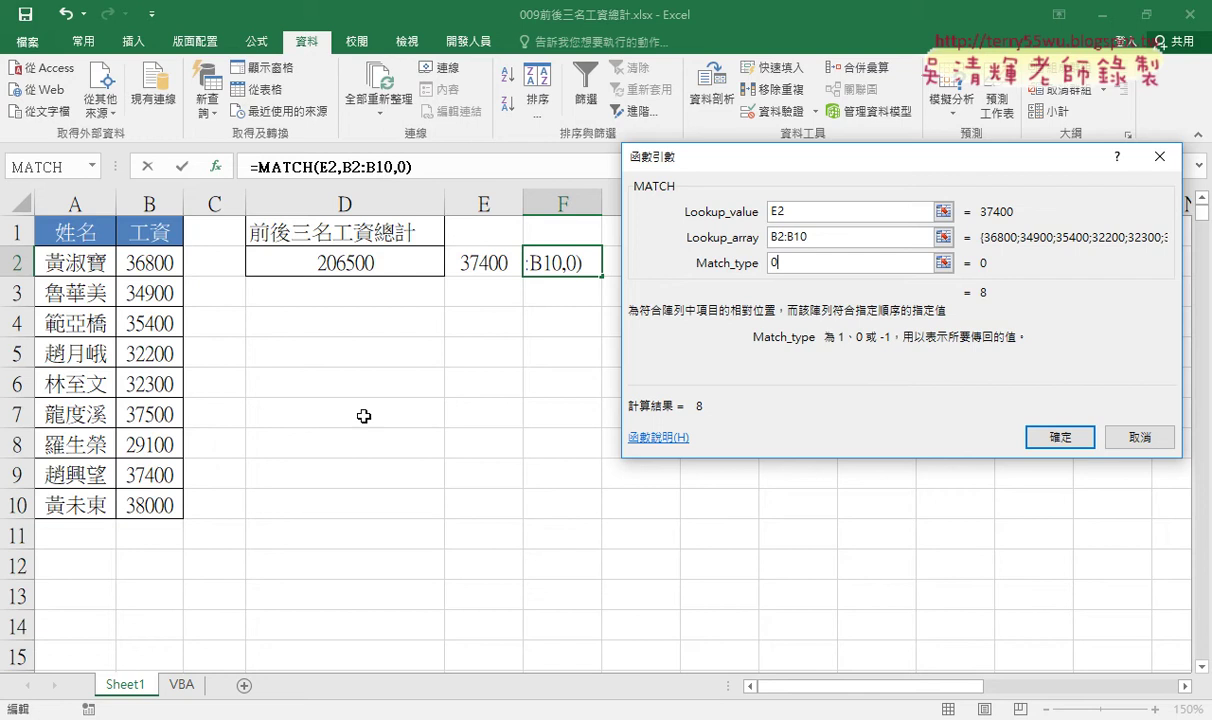
Confirm =MATCH(E2,B2:B10,0) so F2 shows 8
click(1031, 441)
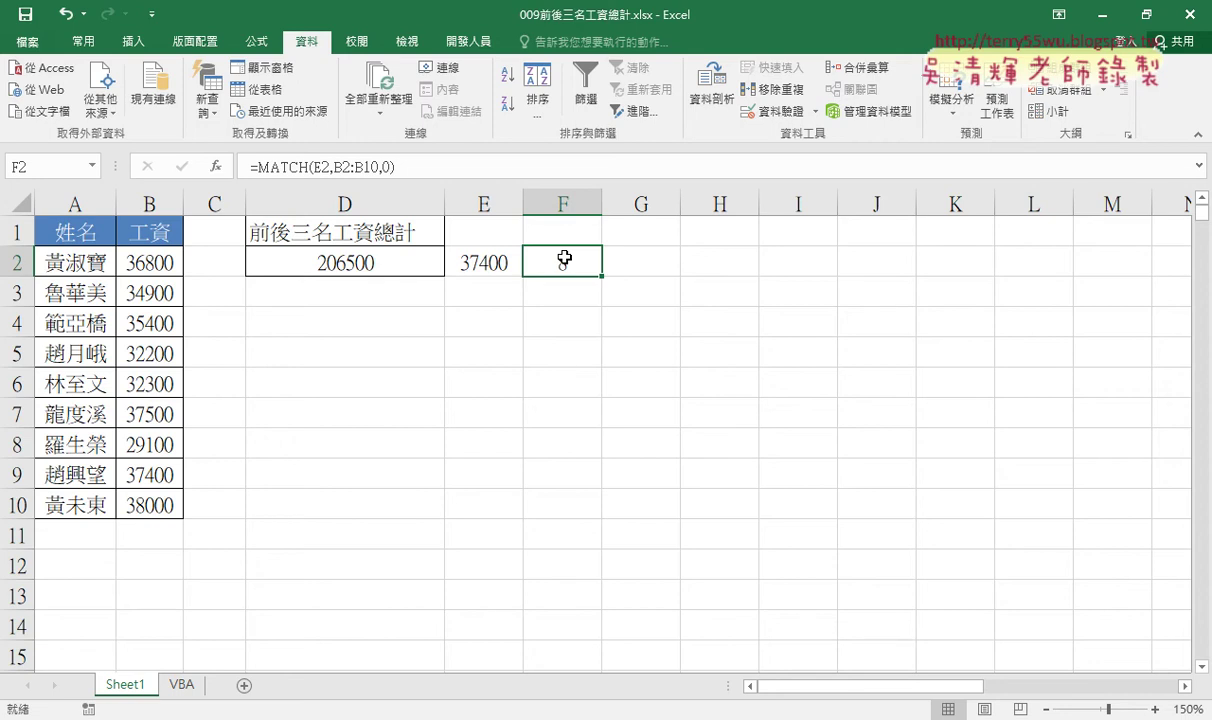
Cut the MATCH(E2,B2:B10,0) expression out of F2's formula
drag(378, 167, 262, 167)
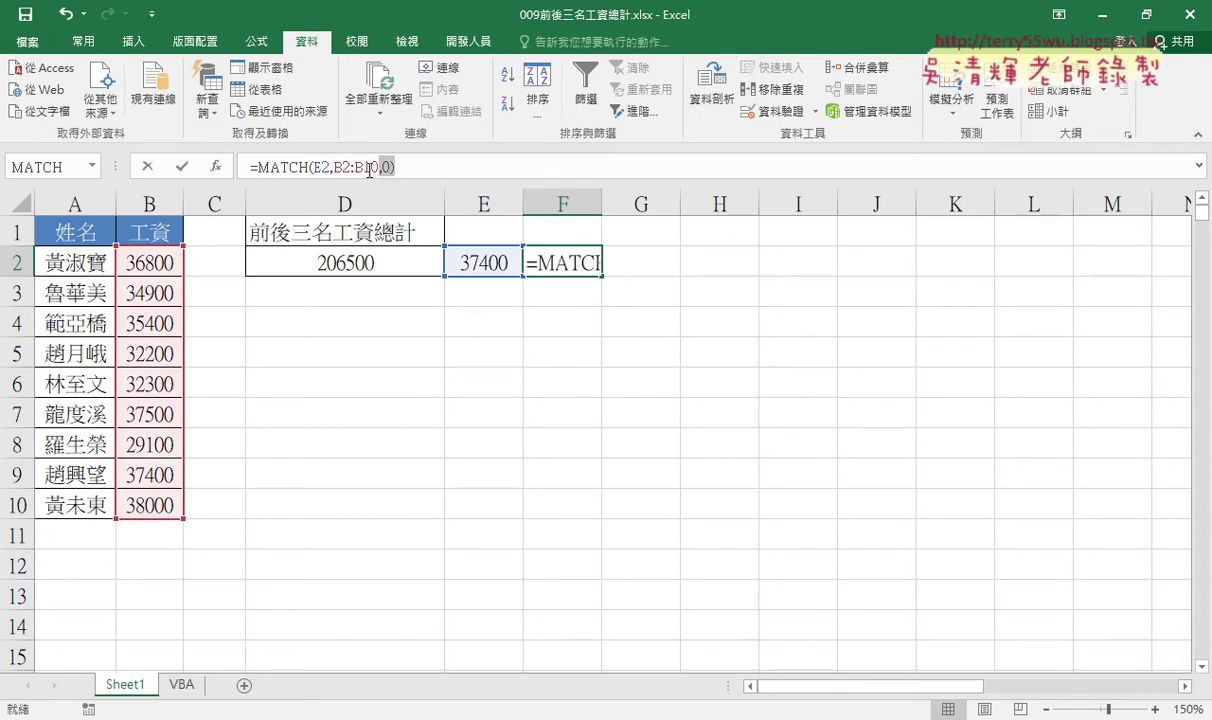
right_click(303, 168)
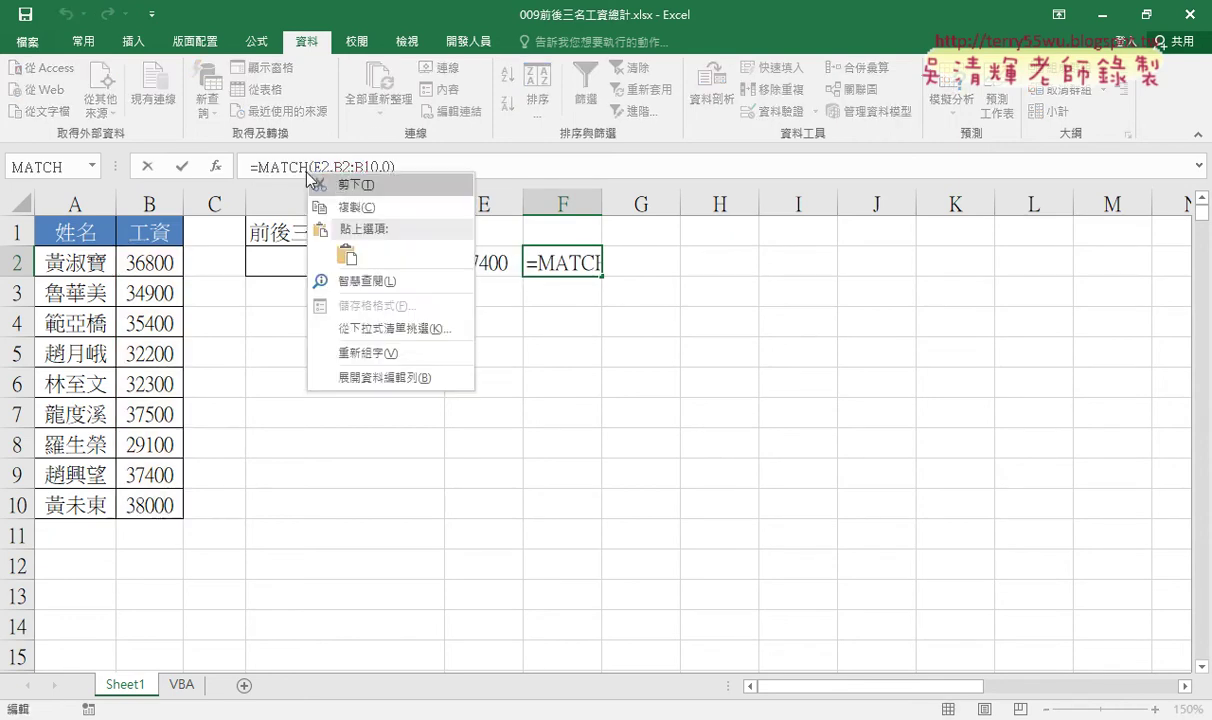
click(322, 181)
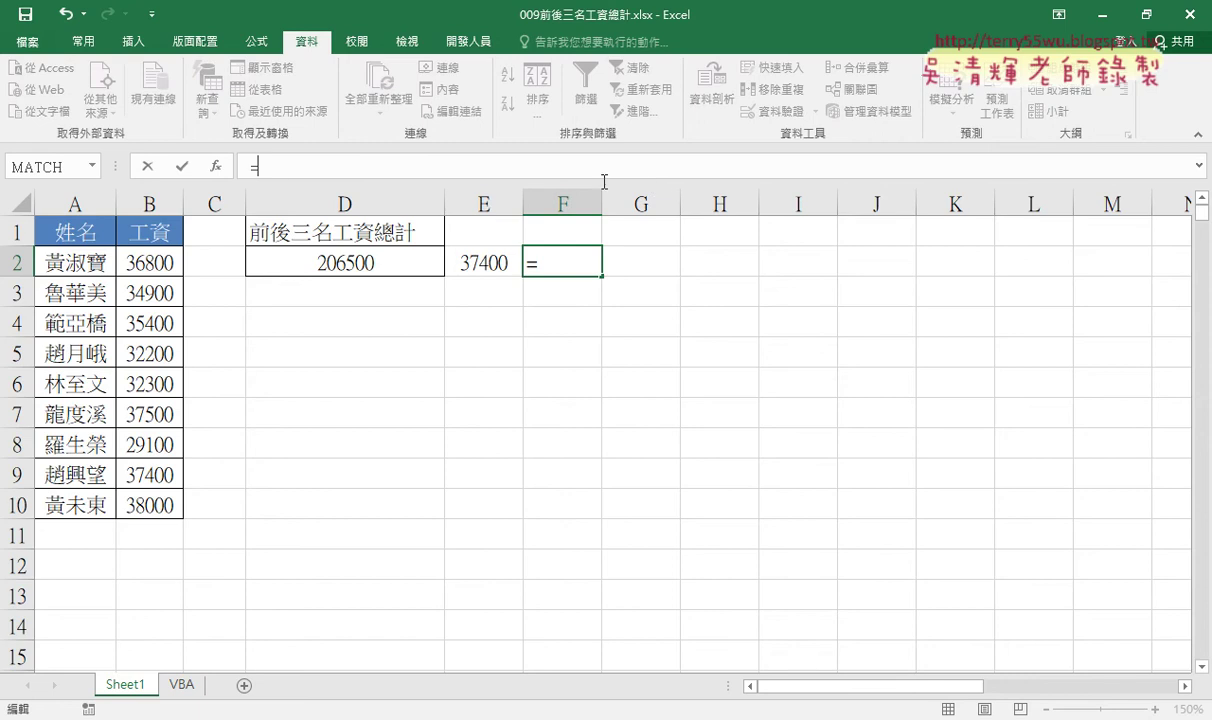
Insert array-form INDEX with Array A2:B10 and the pasted MATCH as Row_num
click(214, 166)
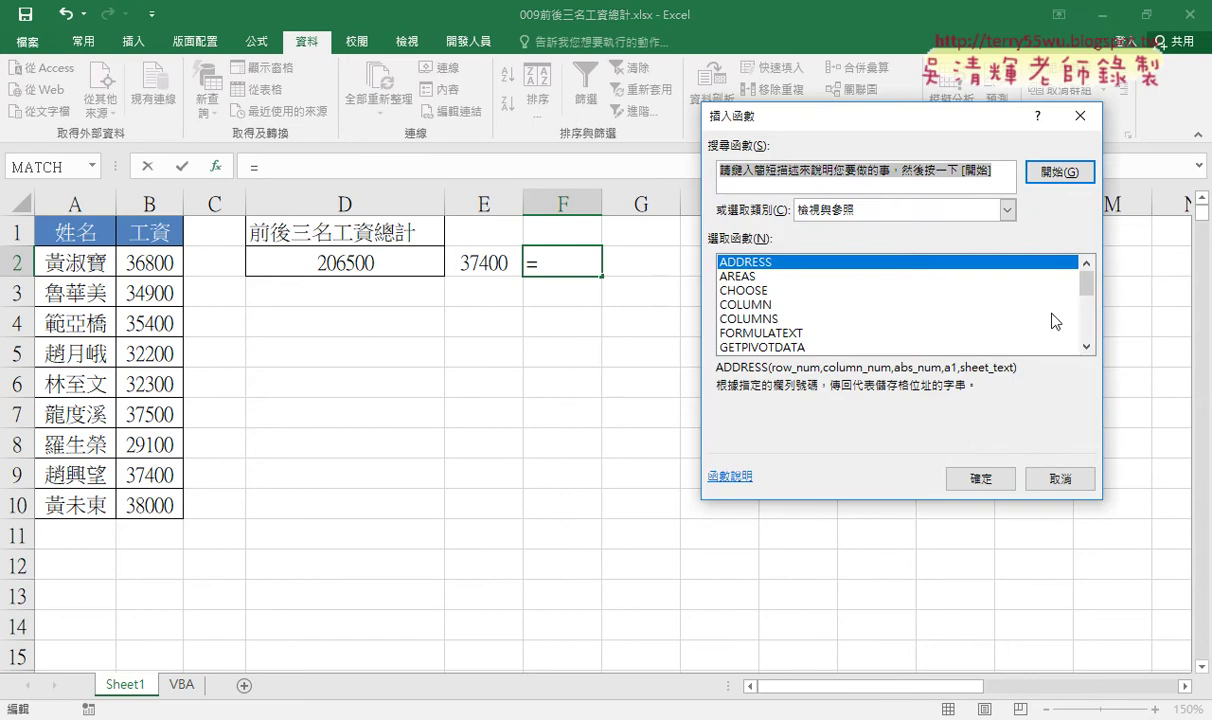
drag(1087, 277, 1088, 310)
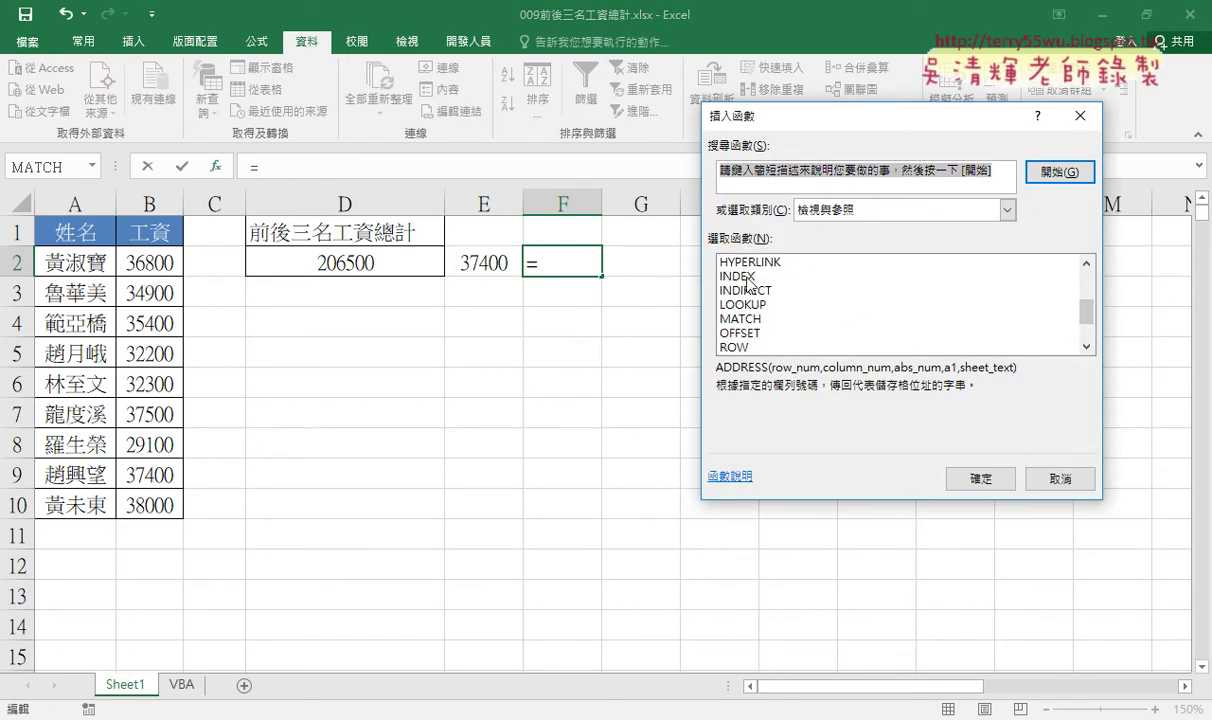
double_click(825, 284)
click(914, 357)
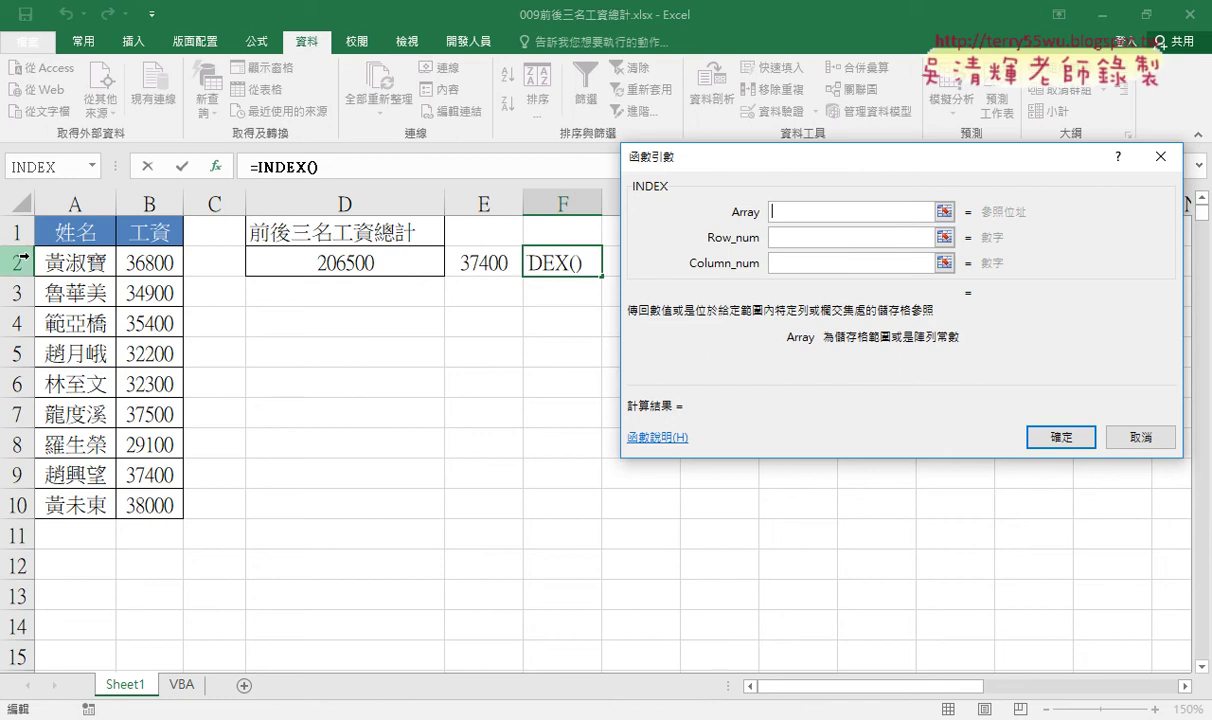
mouse_move(62, 252)
mouse_down()
mouse_move(102, 298)
mouse_move(171, 505)
mouse_up()
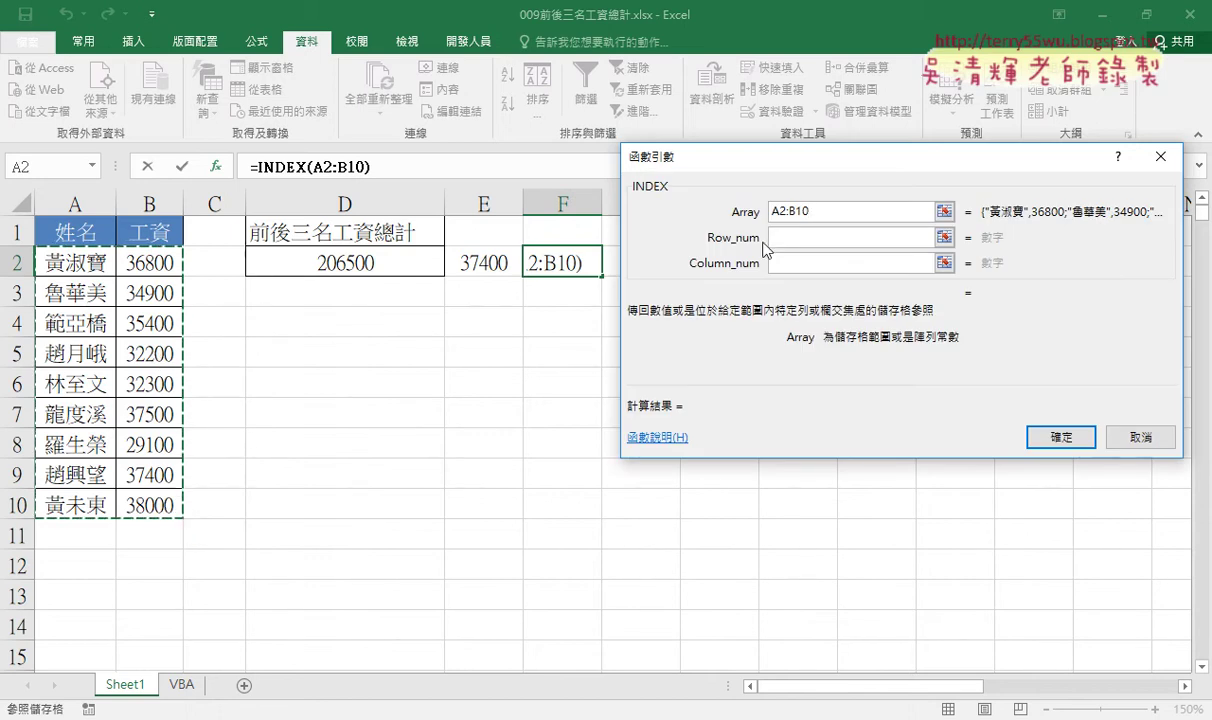
click(808, 238)
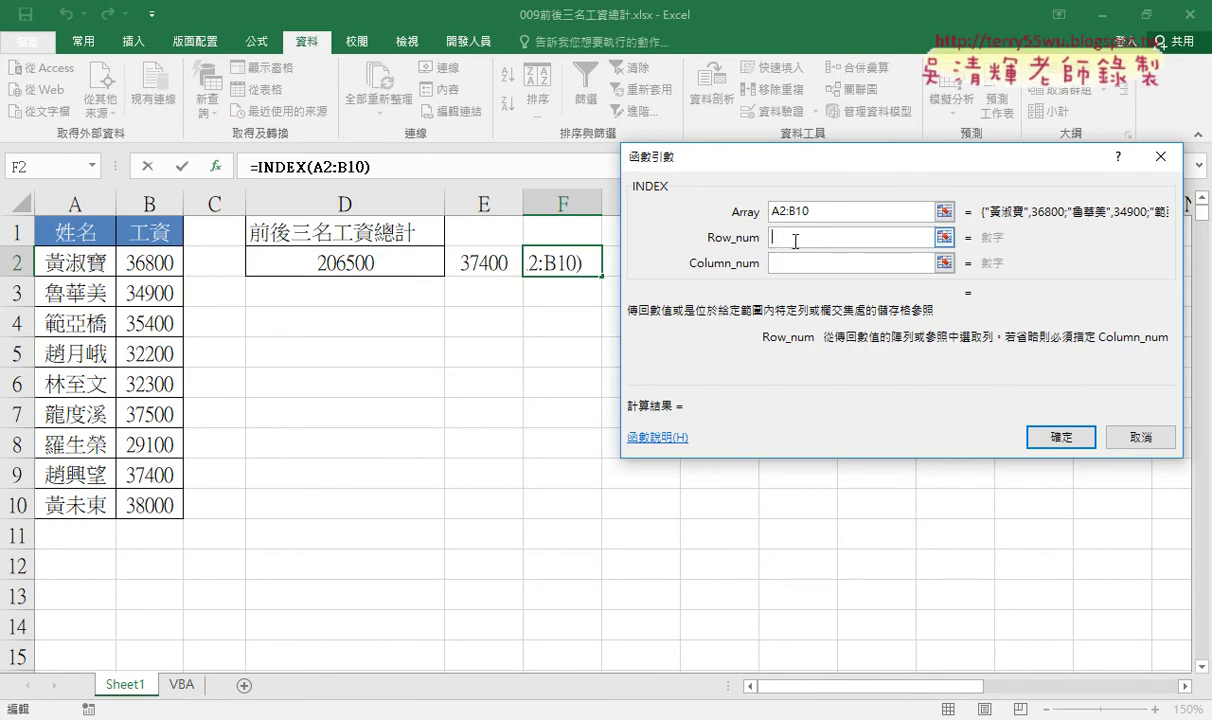
right_click(797, 239)
click(800, 283)
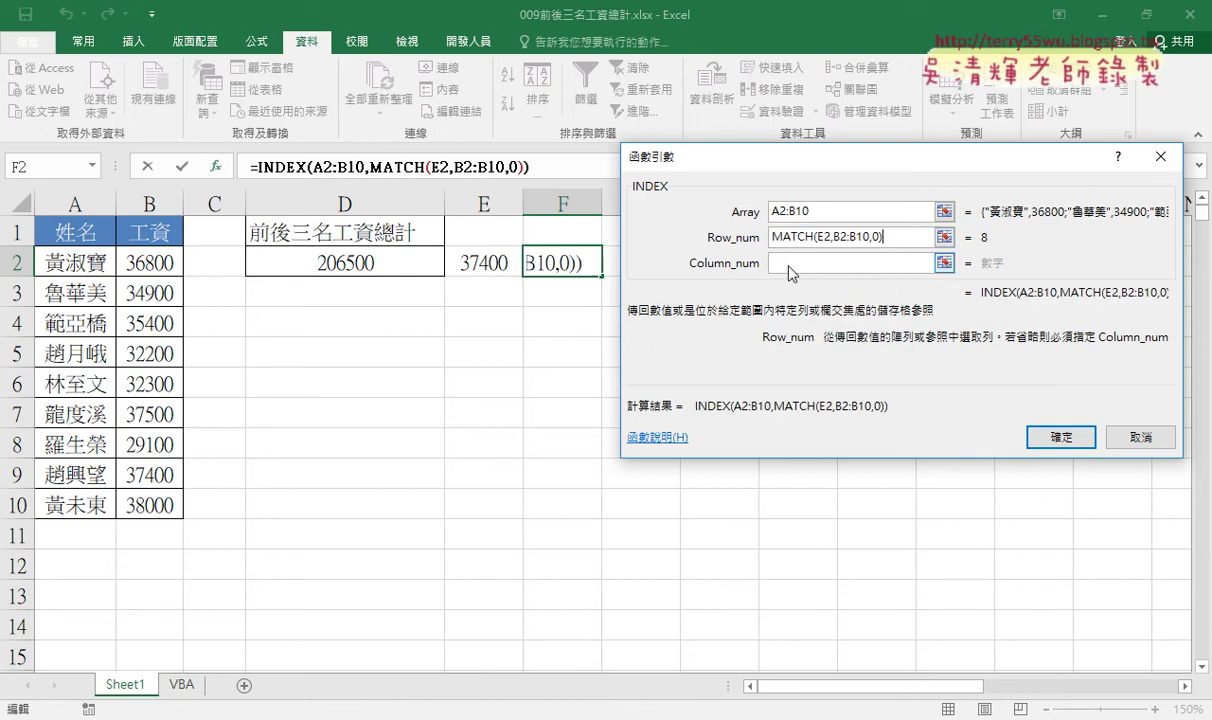
click(789, 264)
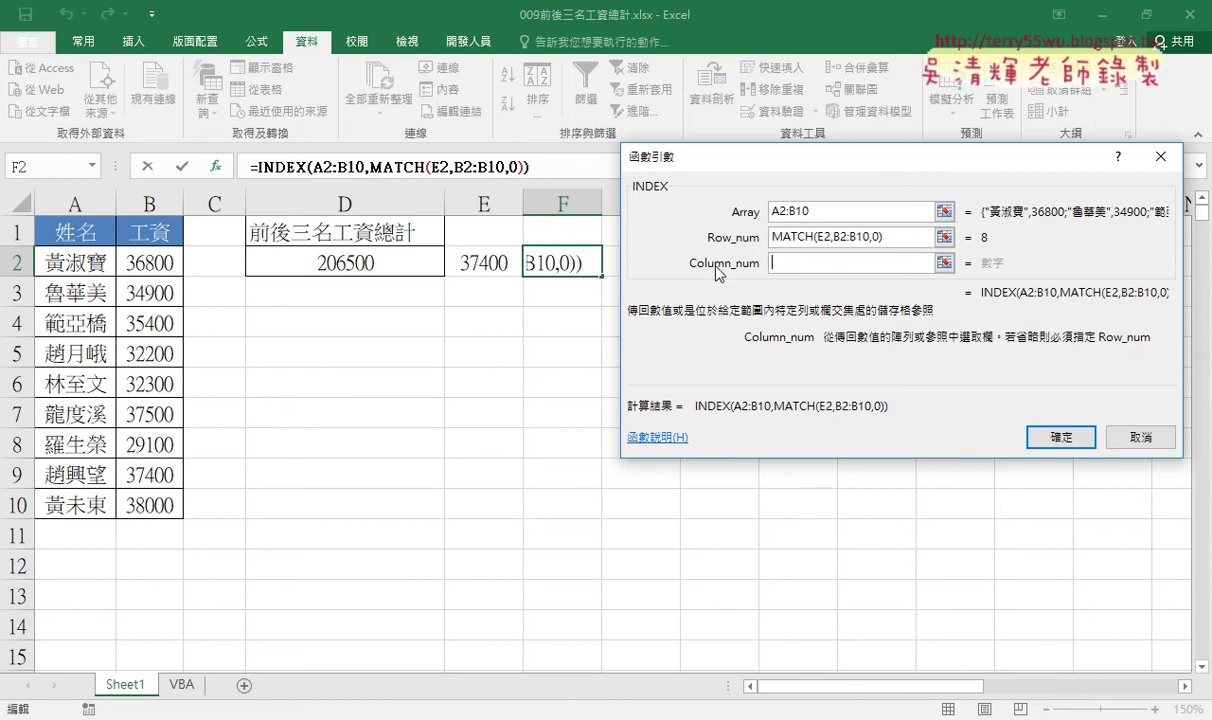
click(822, 221)
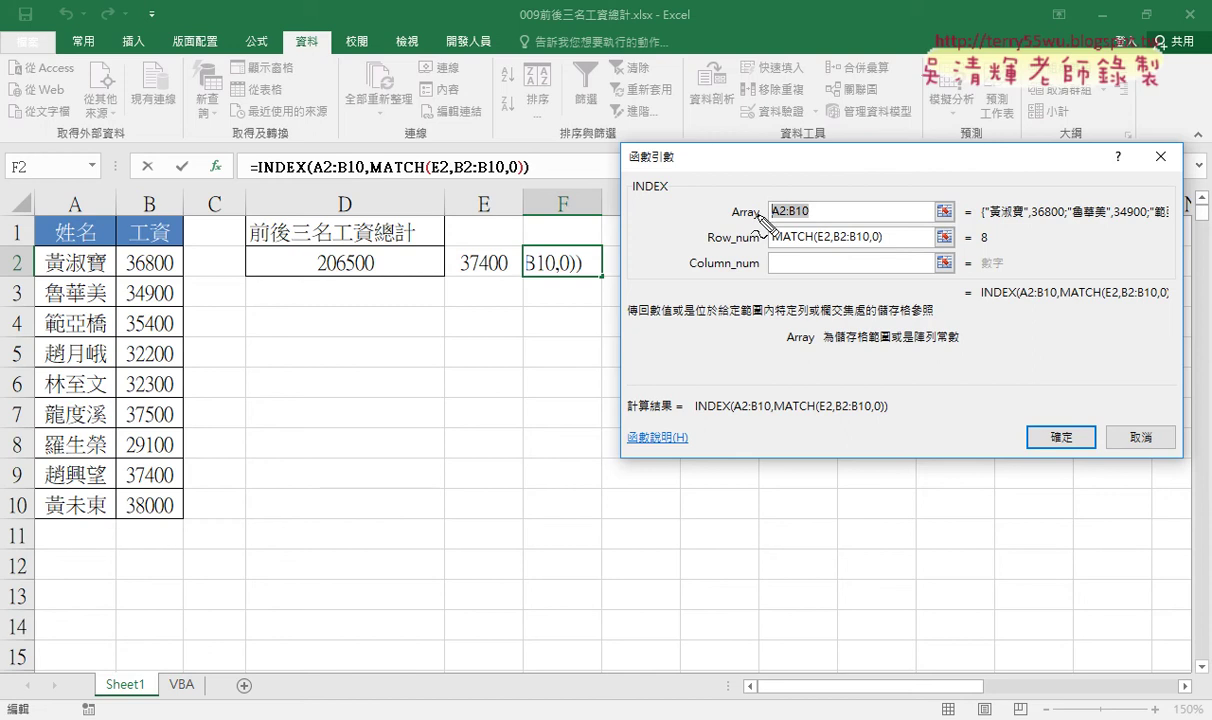
mouse_move(31, 249)
mouse_down()
mouse_move(36, 326)
mouse_move(187, 256)
mouse_move(30, 522)
mouse_up()
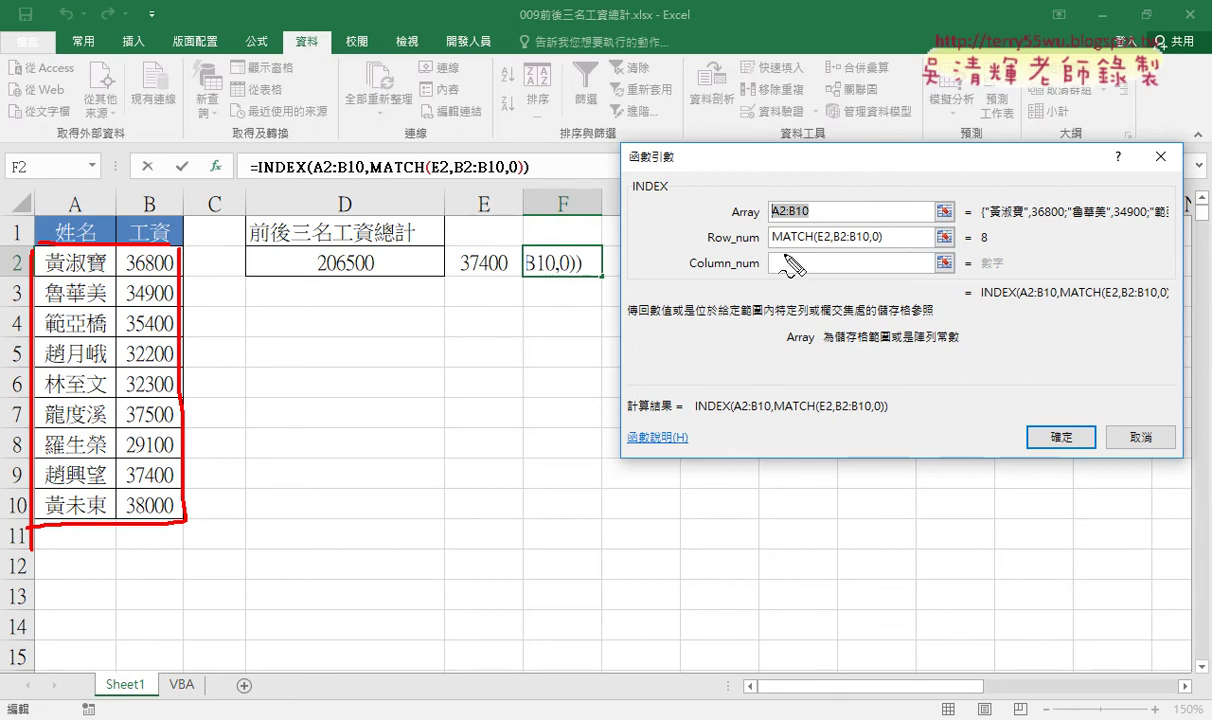
drag(781, 256, 782, 270)
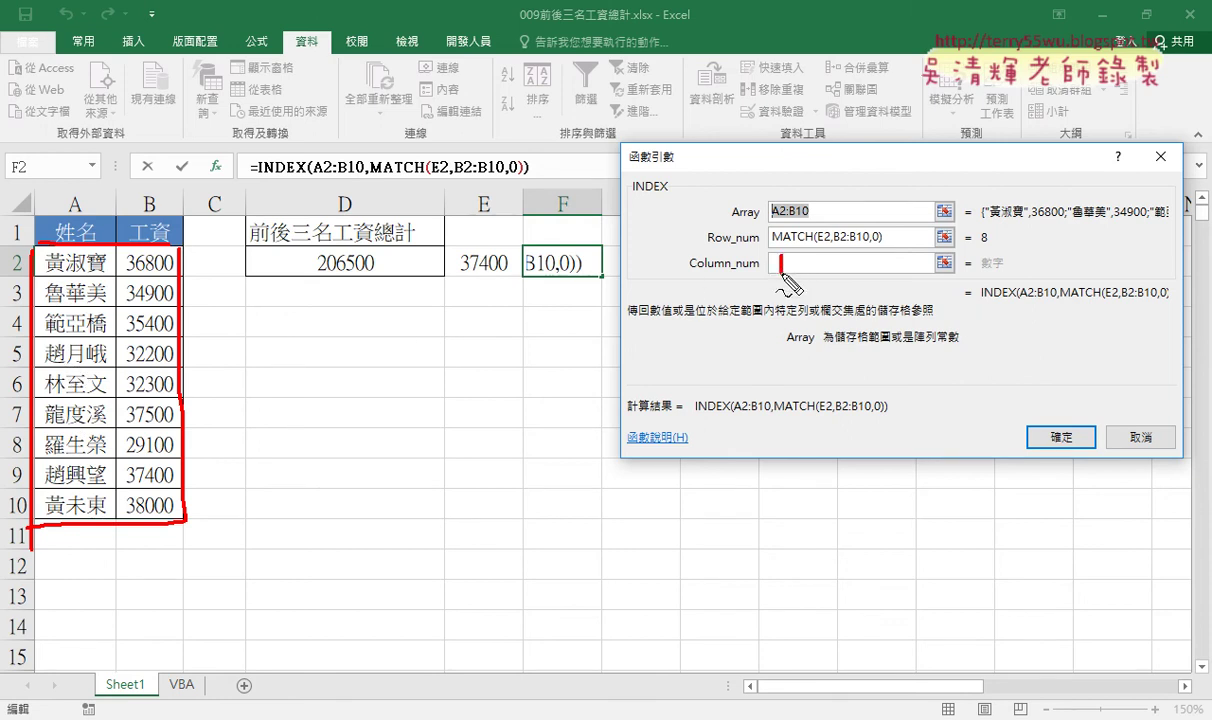
drag(808, 218, 771, 219)
drag(122, 250, 120, 518)
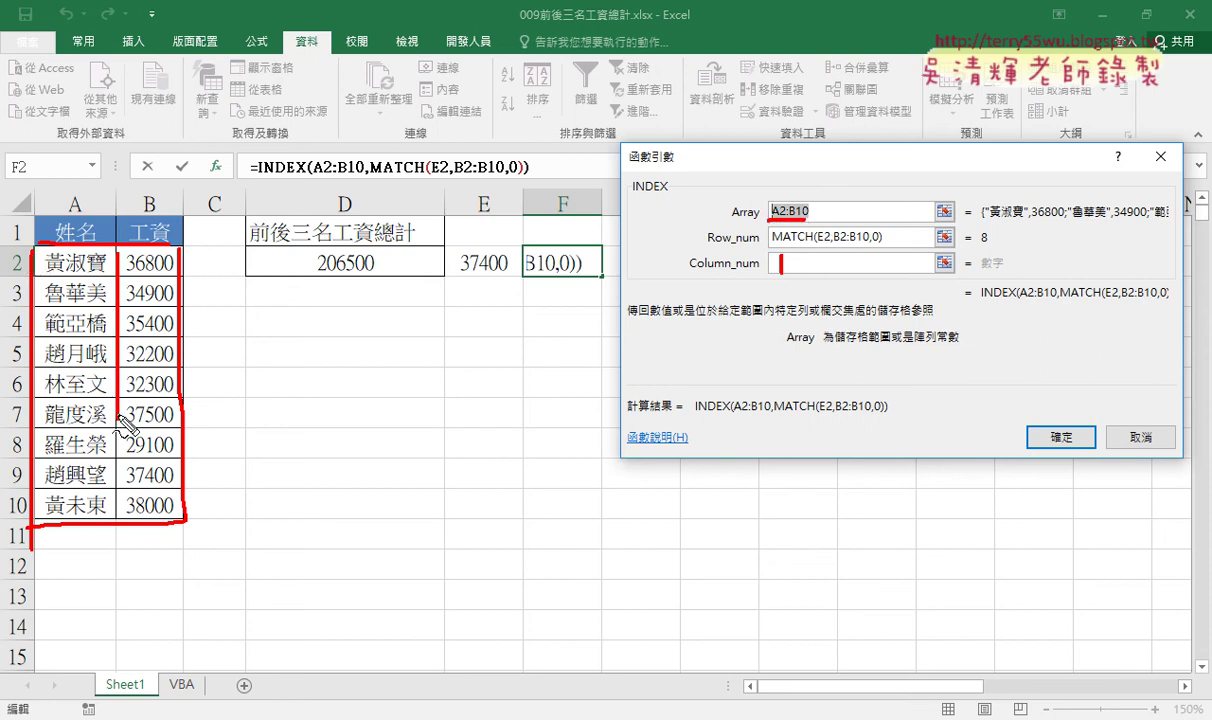
drag(779, 254, 781, 271)
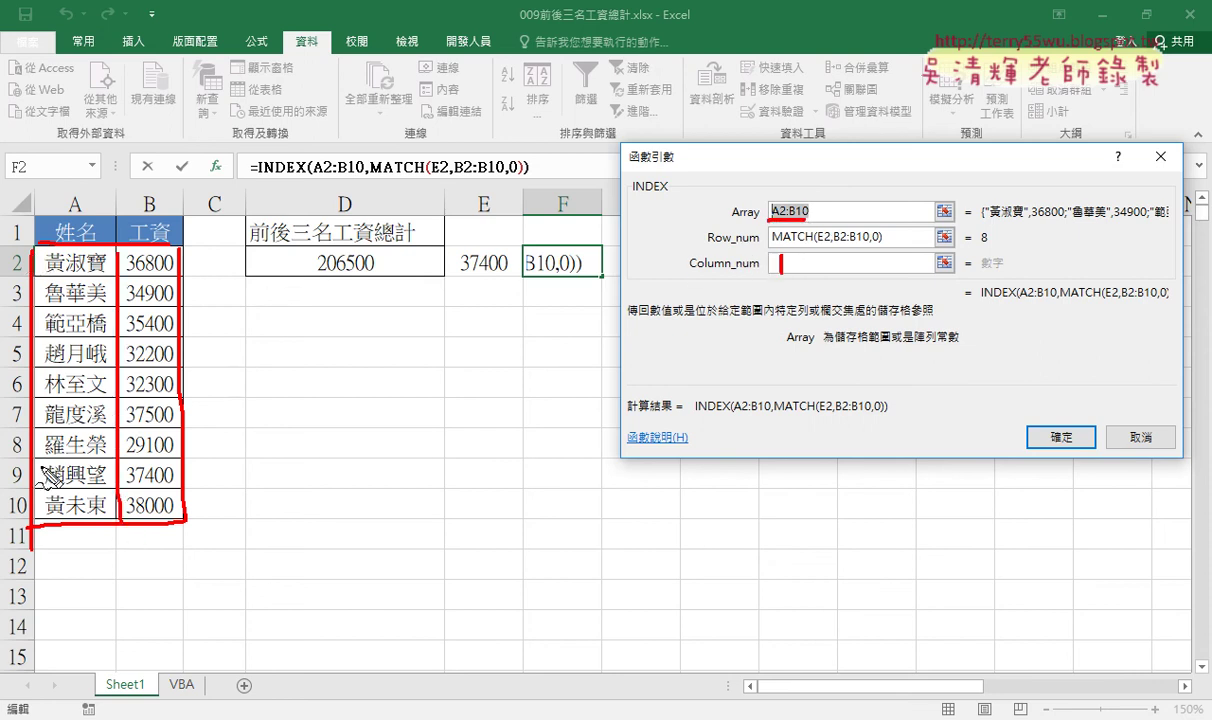
drag(864, 247, 772, 246)
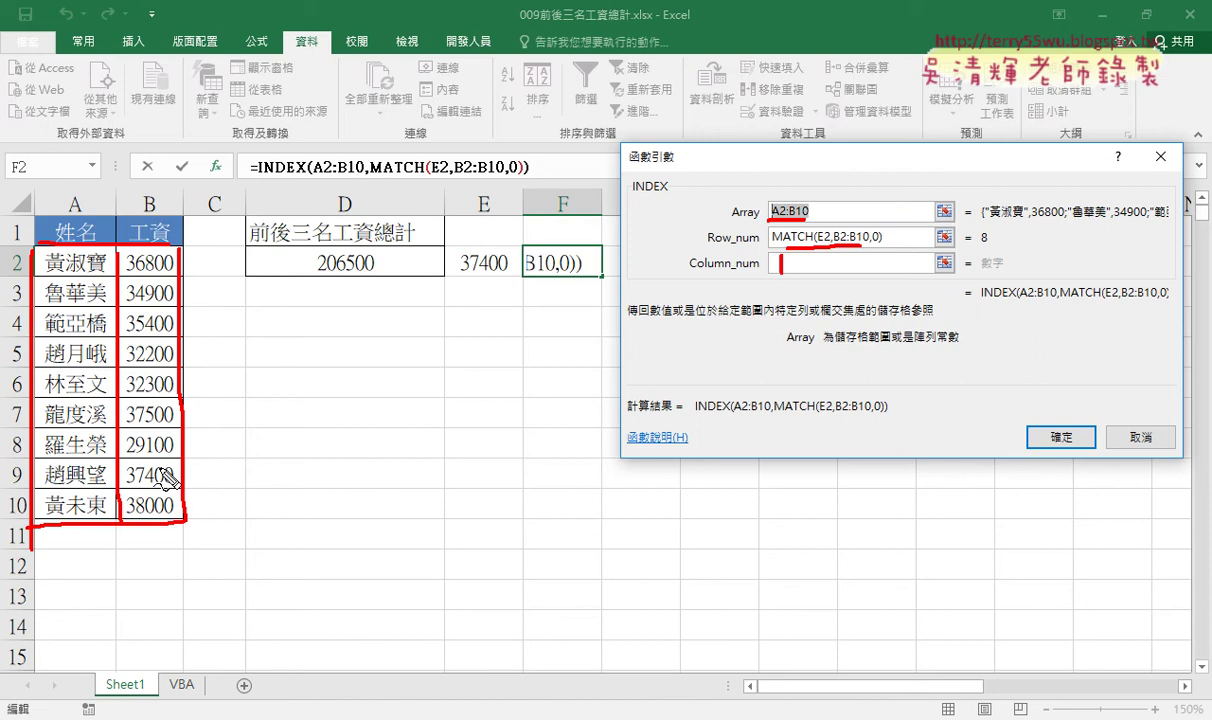
mouse_move(115, 483)
mouse_down()
mouse_move(48, 500)
mouse_move(97, 474)
mouse_up()
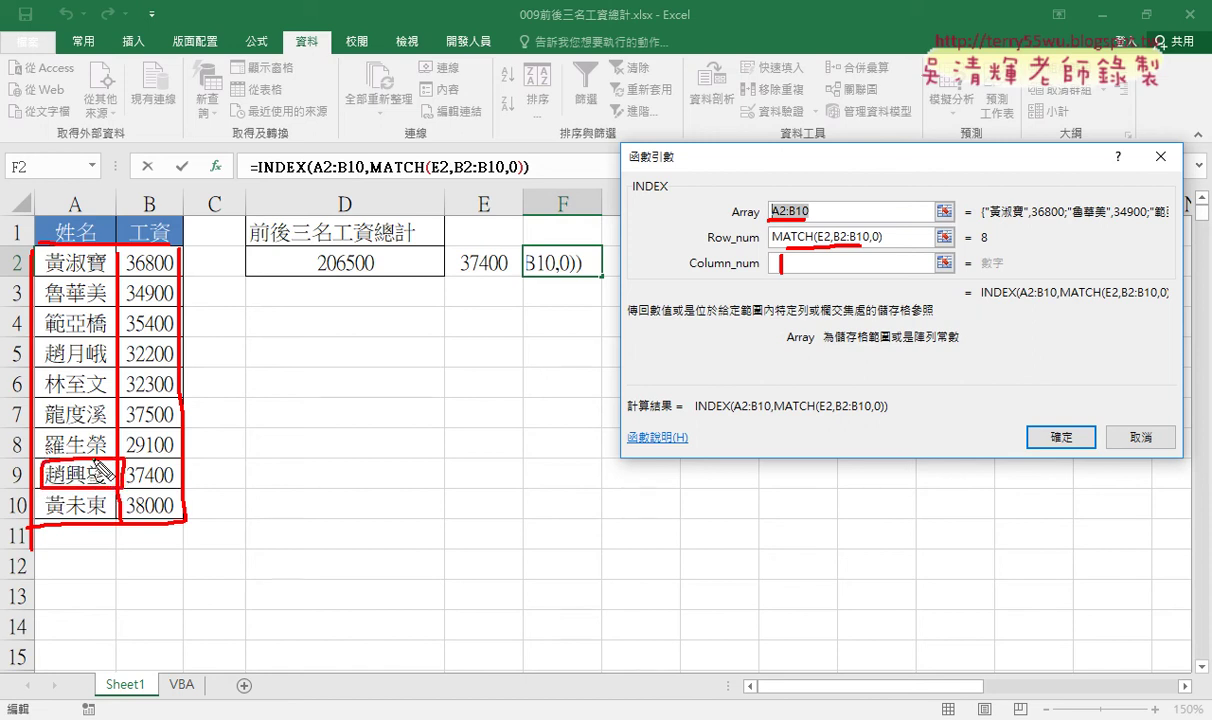
mouse_move(100, 467)
mouse_down()
mouse_move(567, 278)
mouse_move(605, 308)
mouse_up()
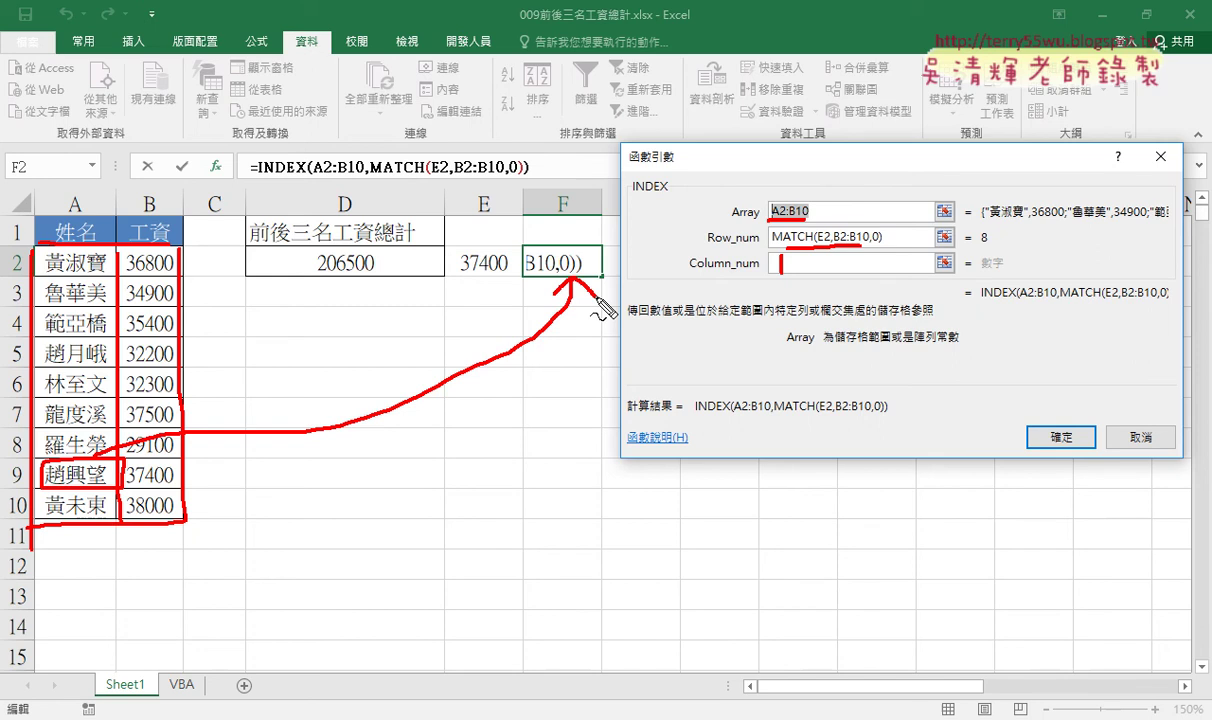
key(Escape)
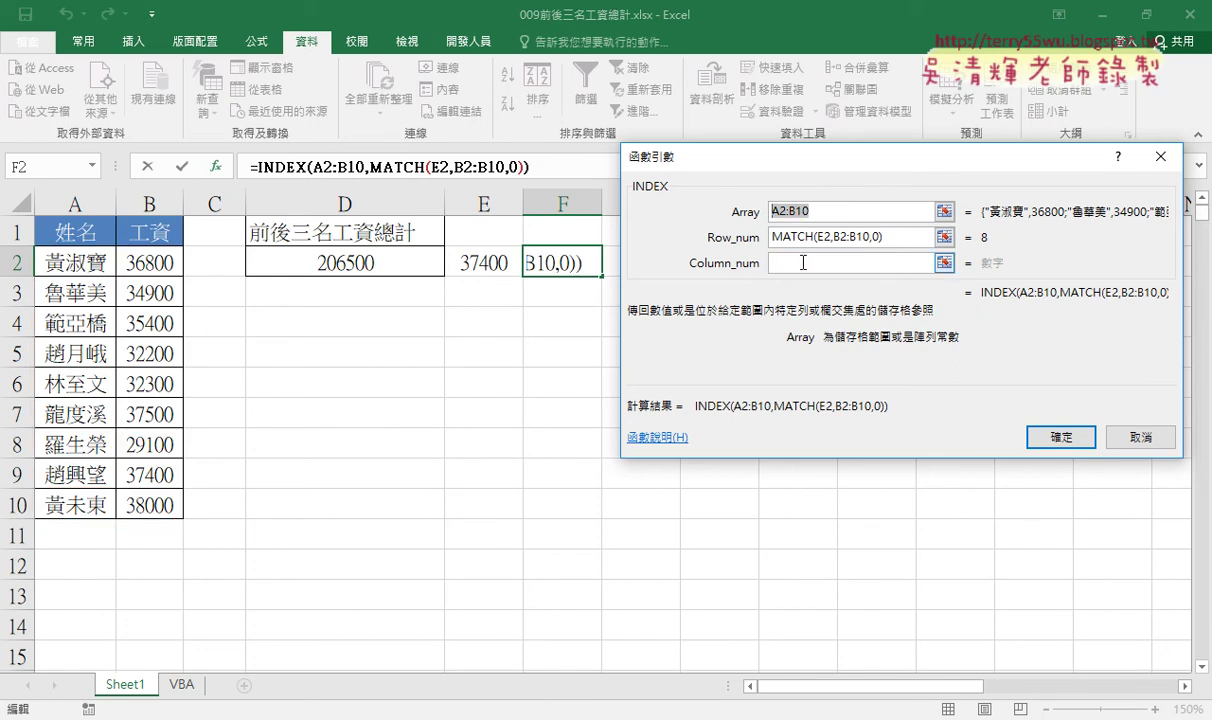
Set INDEX's Column_num to 1 and finish, showing the 37400 earner's name in F2
click(802, 263)
text(1)
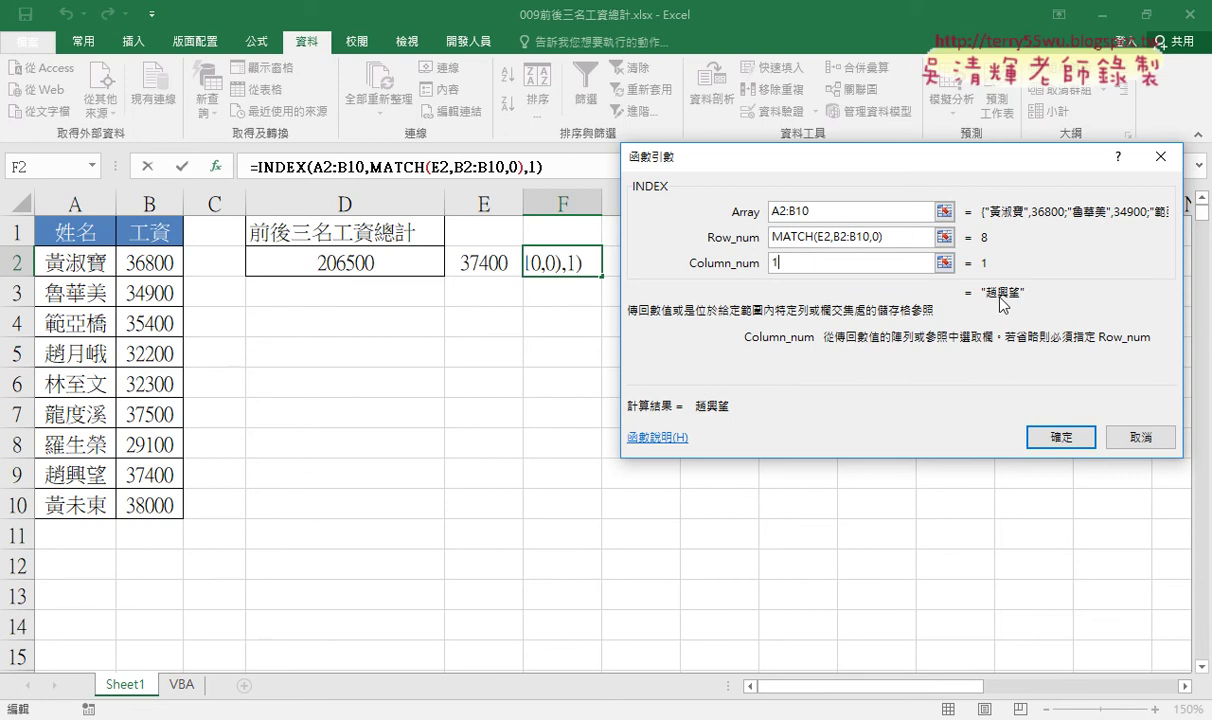
click(1080, 444)
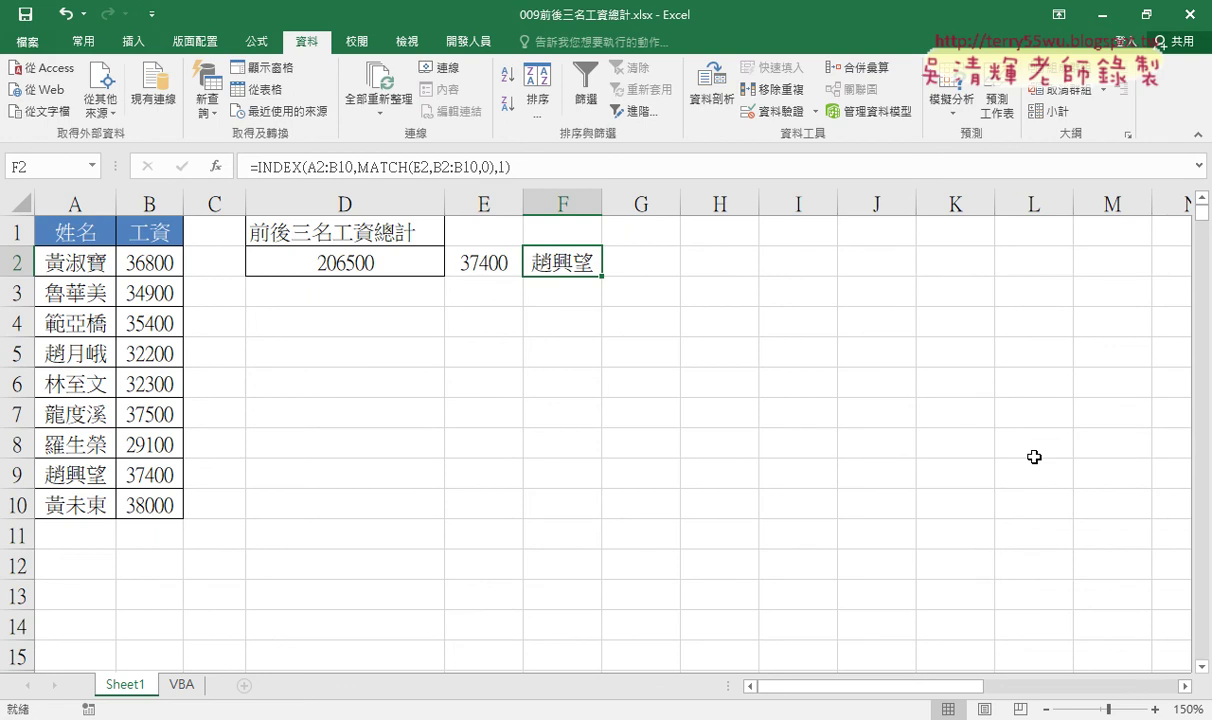
click(388, 167)
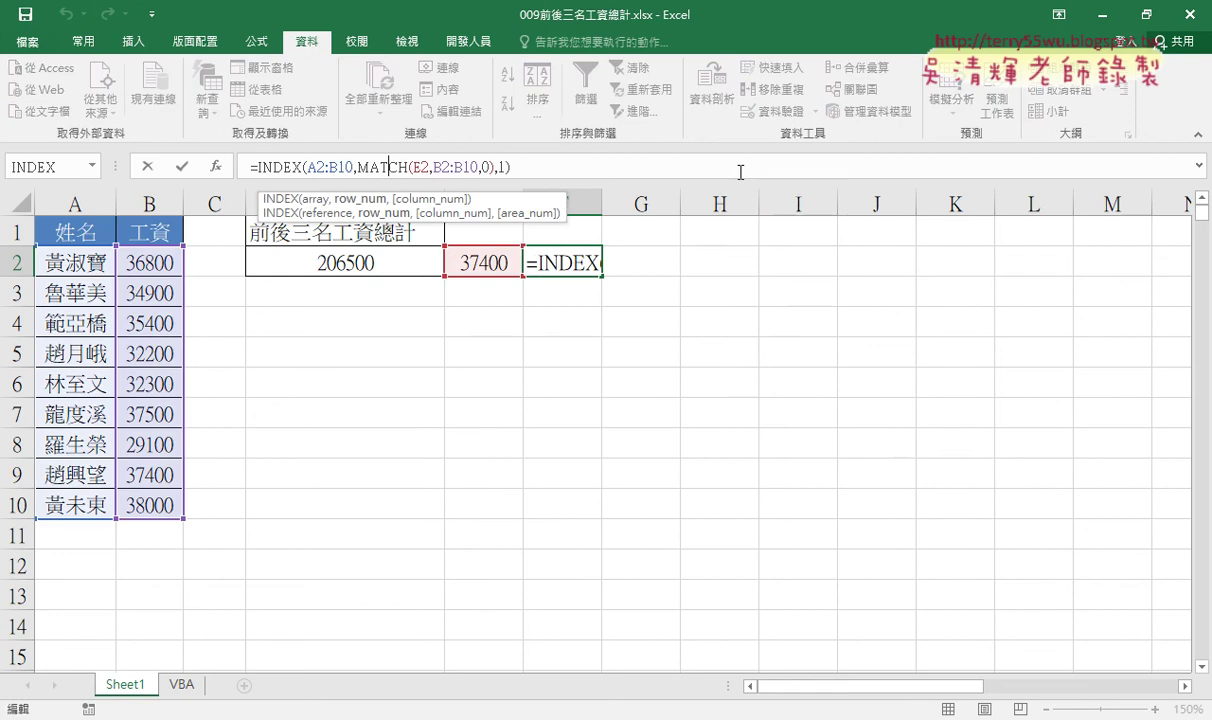
click(703, 450)
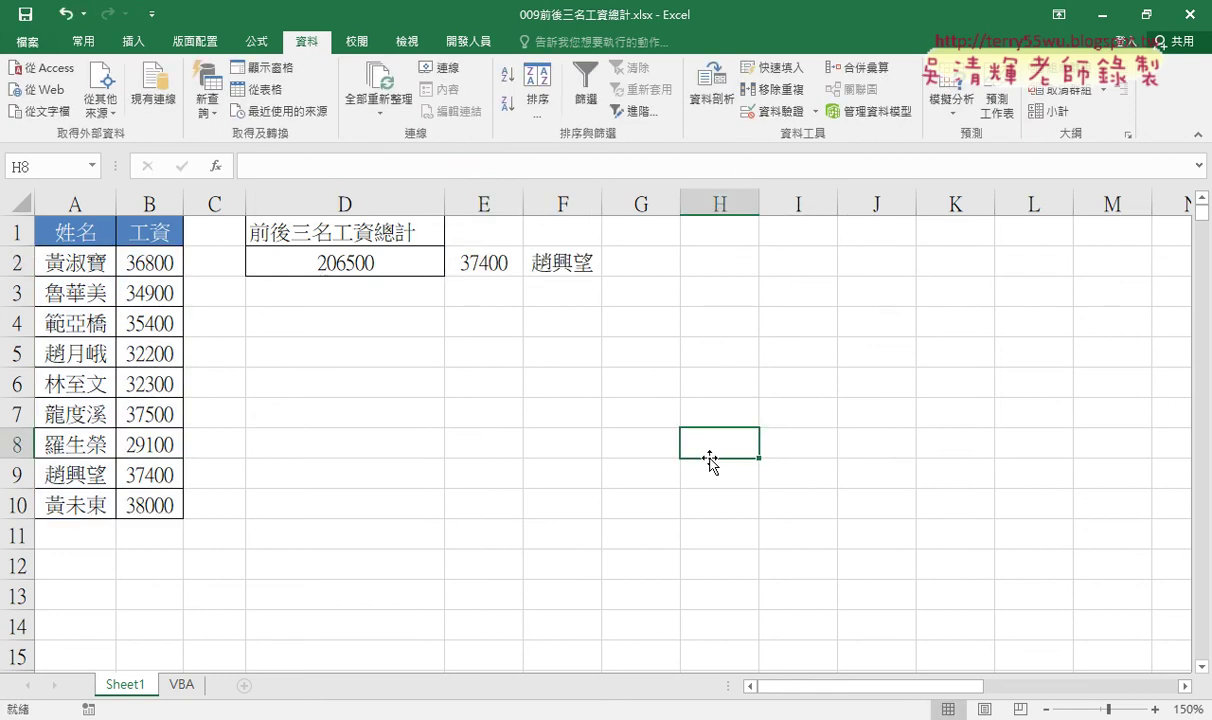
drag(473, 262, 551, 263)
click(480, 262)
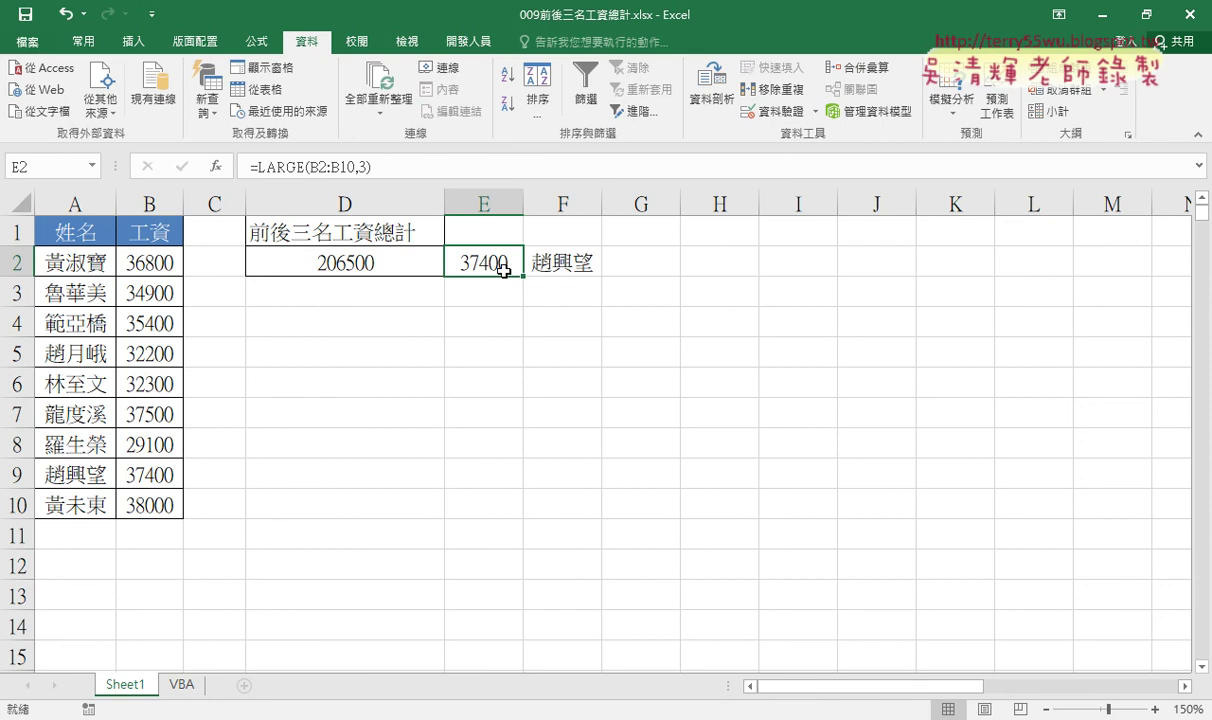
click(551, 265)
click(495, 262)
click(565, 266)
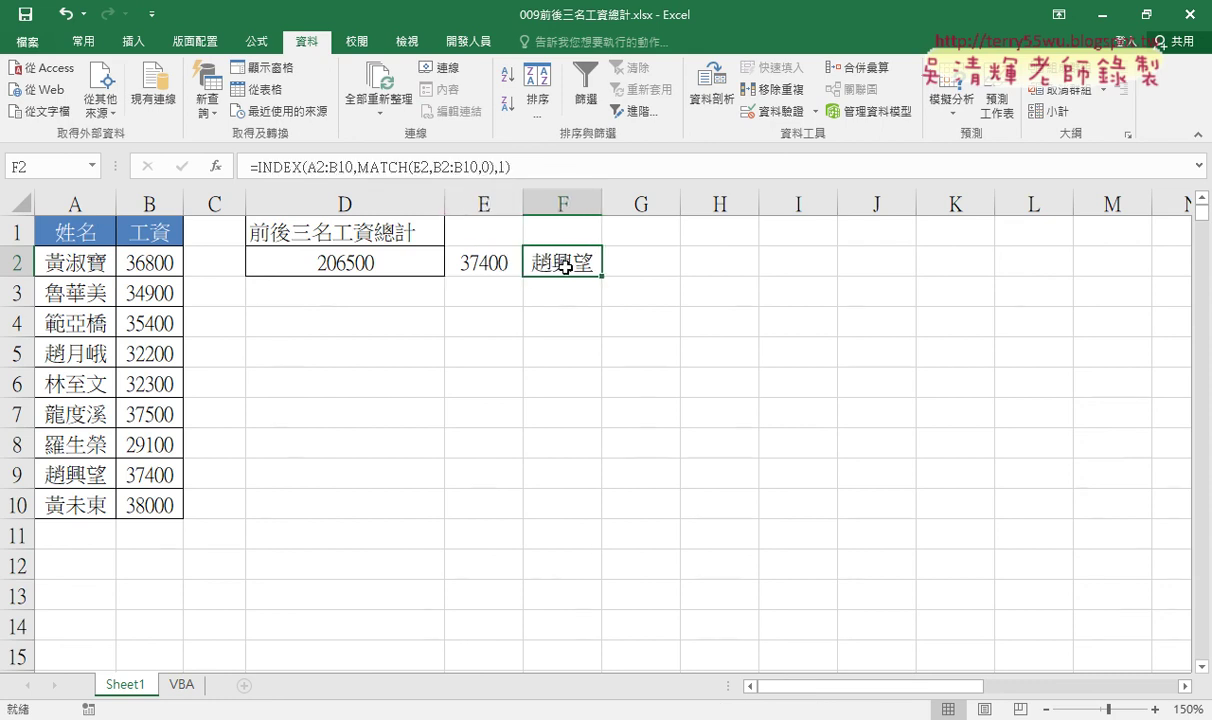
click(365, 250)
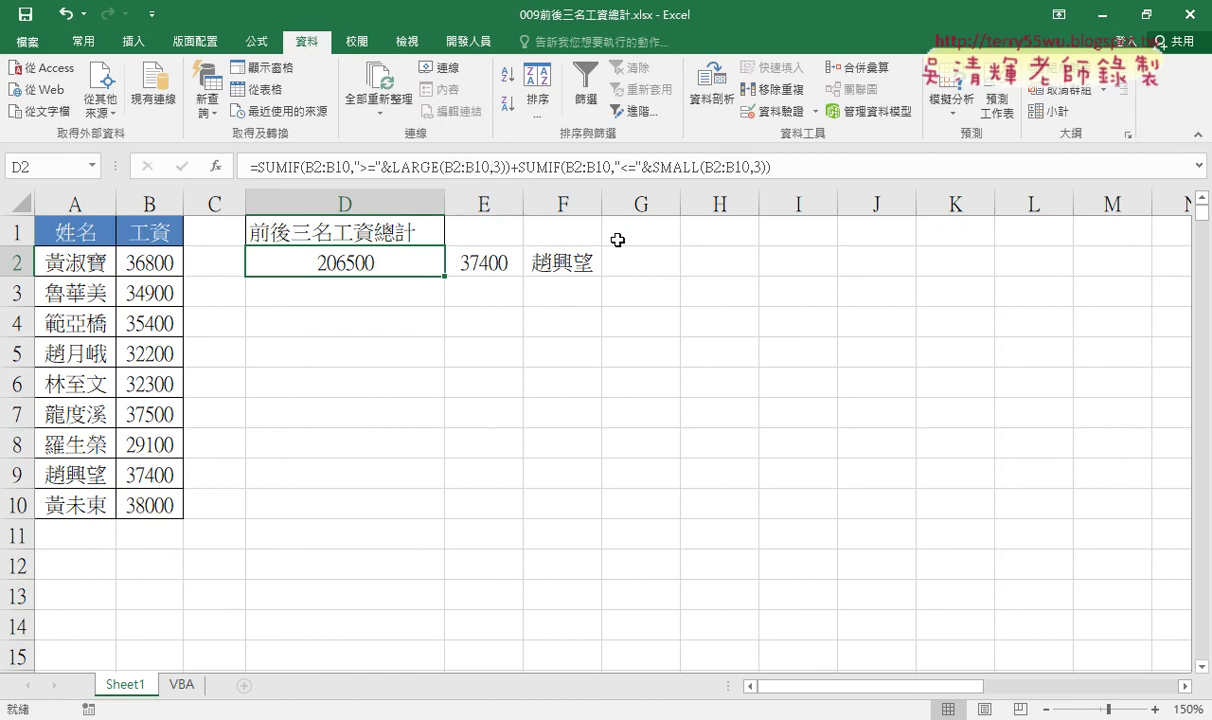
click(575, 260)
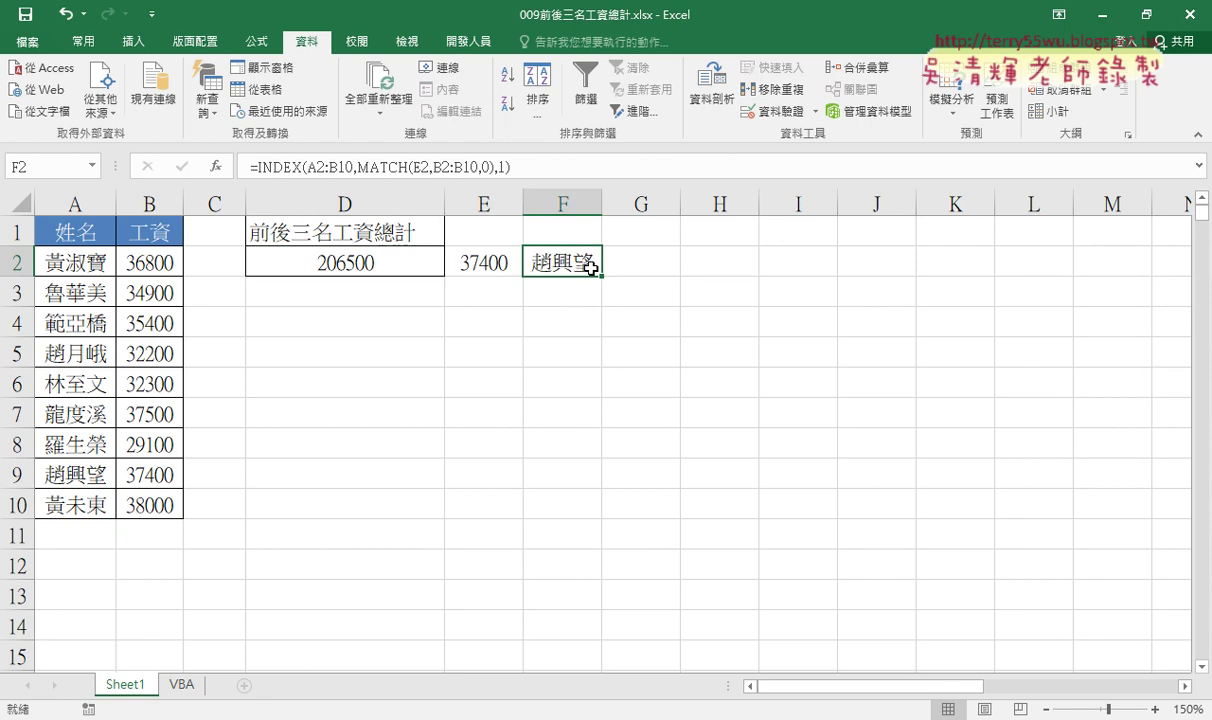